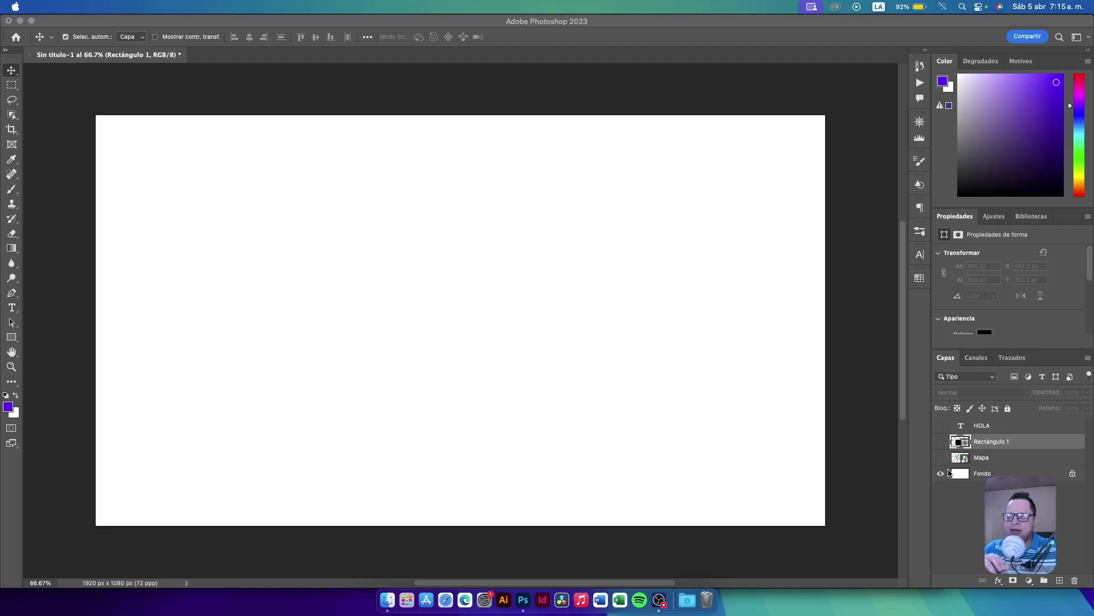
# Show the Mapa, Rectángulo 1 and HOLA layers, and hide all three again
pyautogui.click(949, 474)
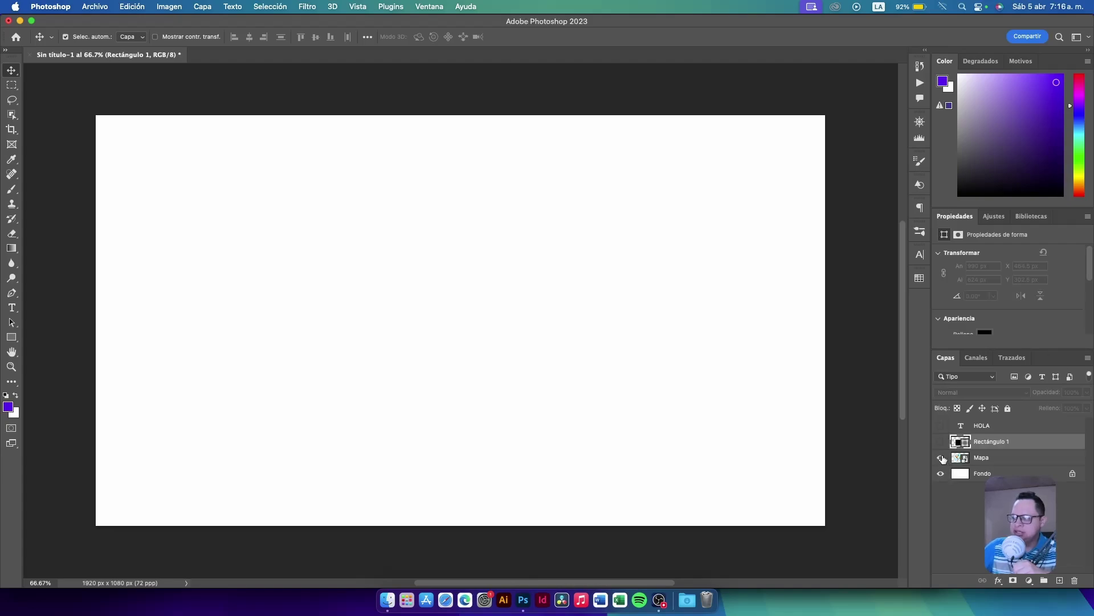
pyautogui.click(941, 457)
pyautogui.click(940, 441)
pyautogui.click(940, 426)
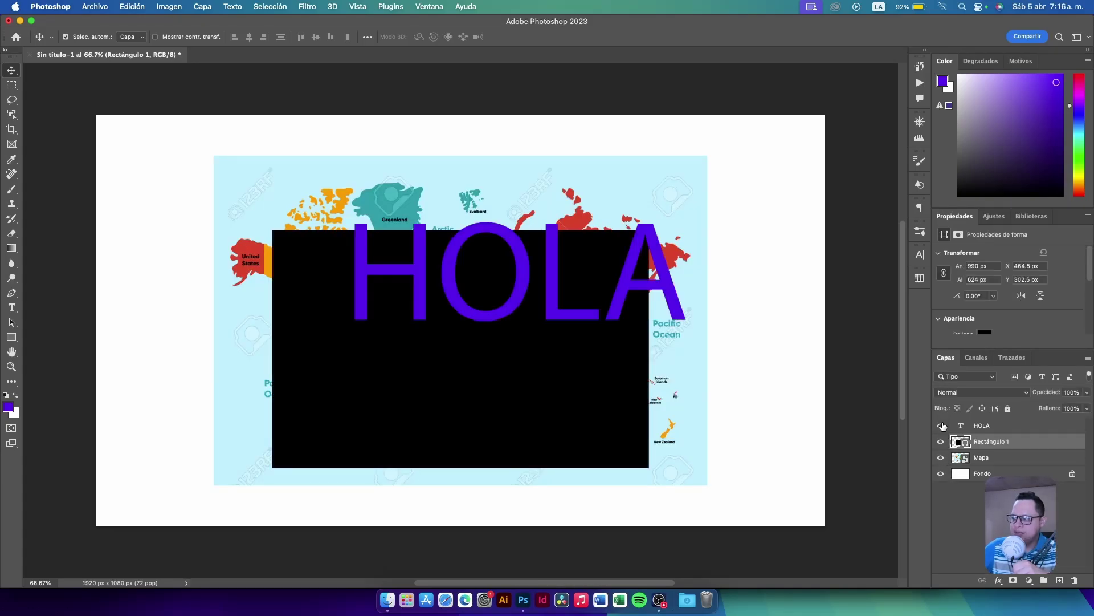
pyautogui.moveTo(941, 426); pyautogui.dragTo(941, 457)
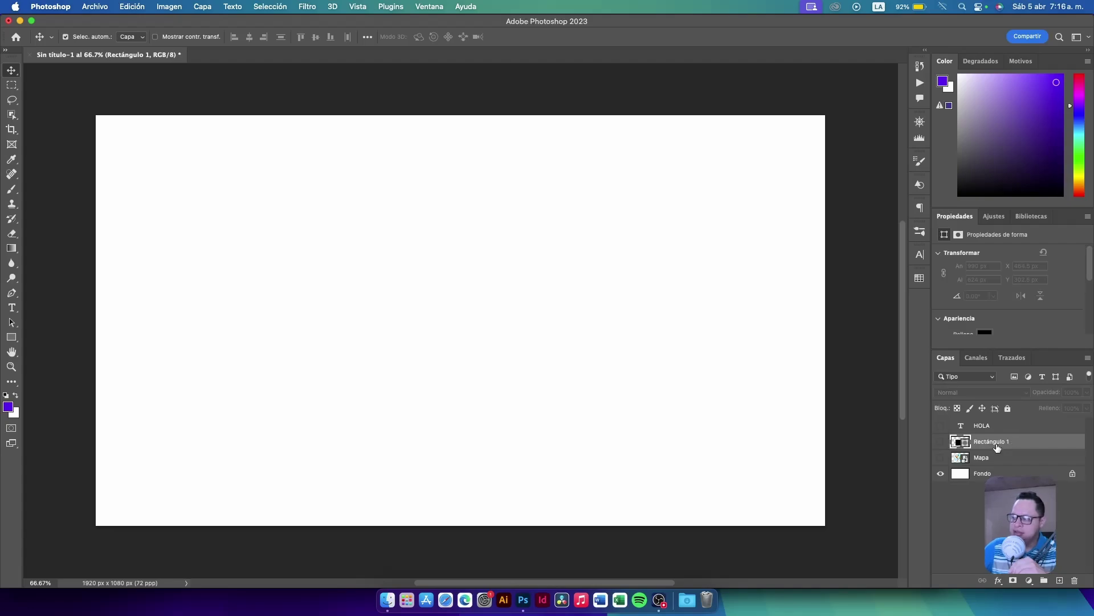
# Turn on the HOLA, Rectángulo 1 and Mapa layers one at a time from the top down, and turn them off in reverse order
pyautogui.click(941, 426)
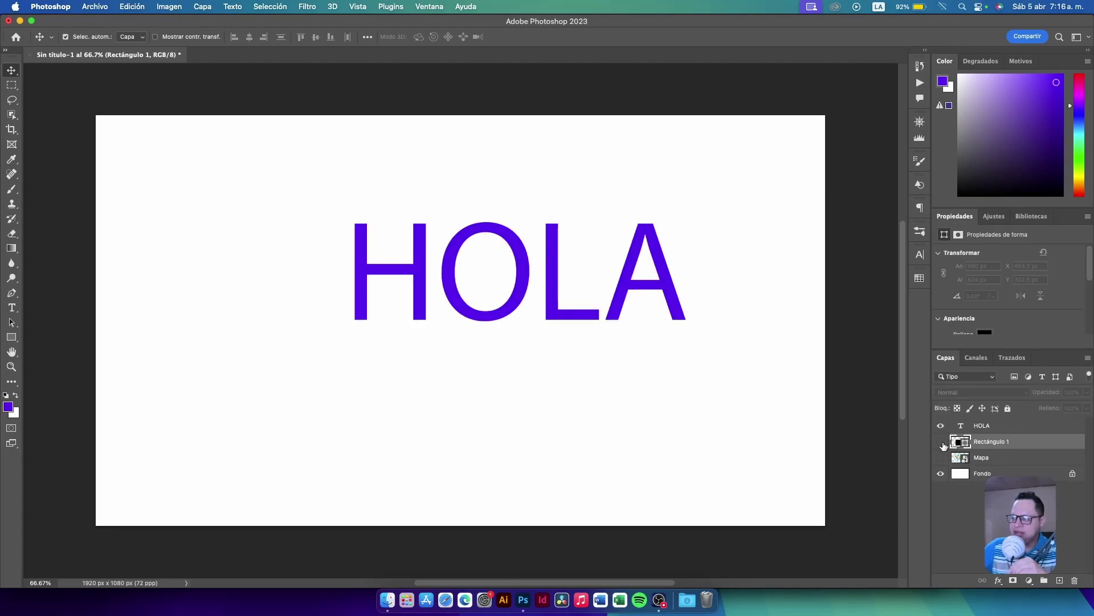
pyautogui.click(941, 443)
pyautogui.click(941, 458)
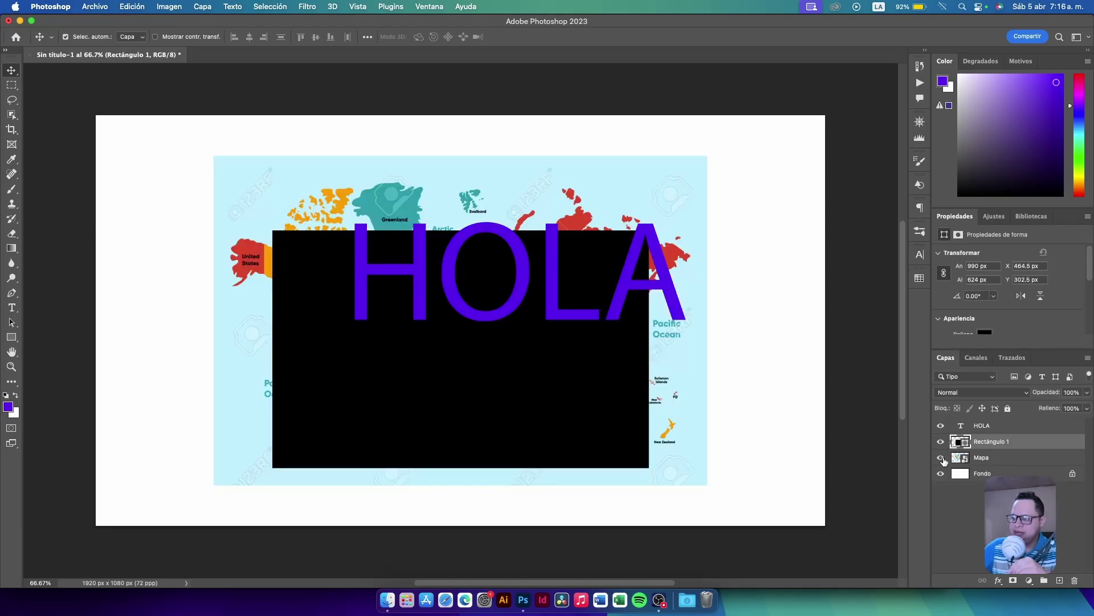
pyautogui.click(941, 458)
pyautogui.click(942, 442)
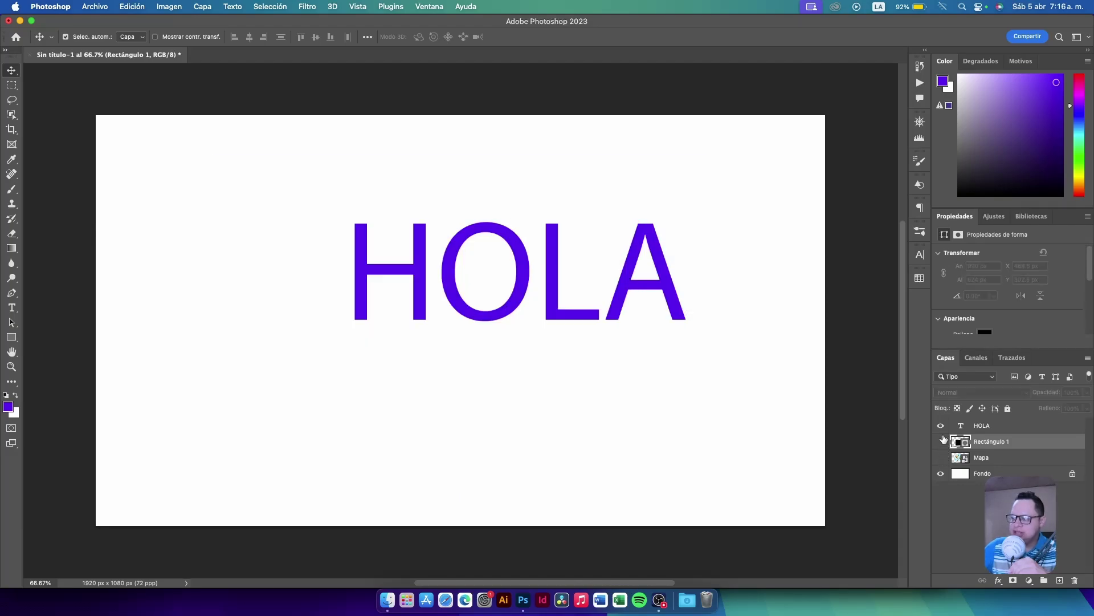
pyautogui.click(942, 428)
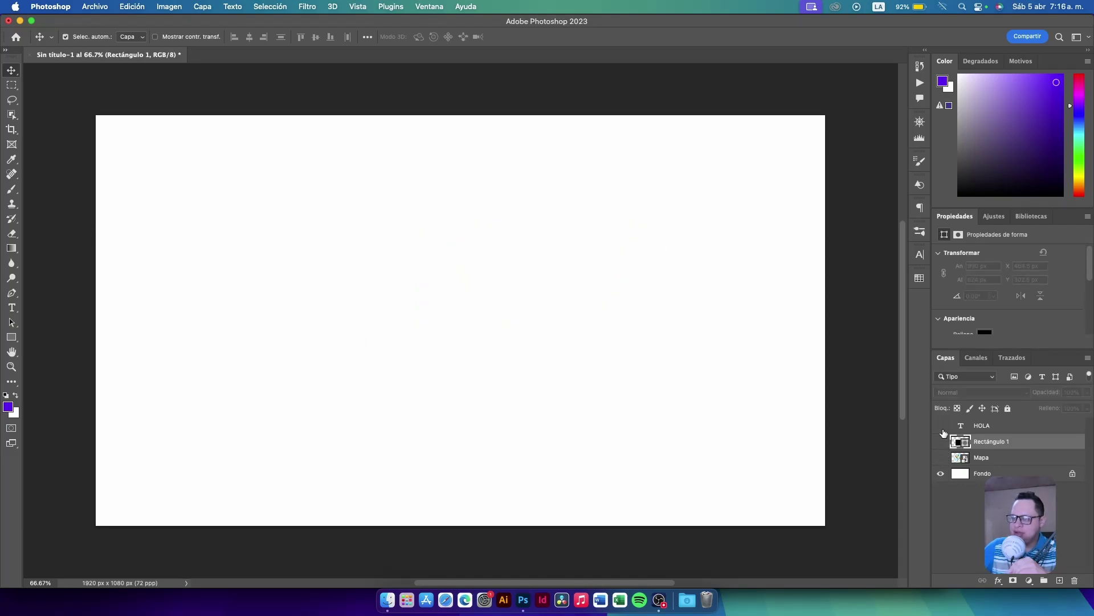
pyautogui.click(88, 8)
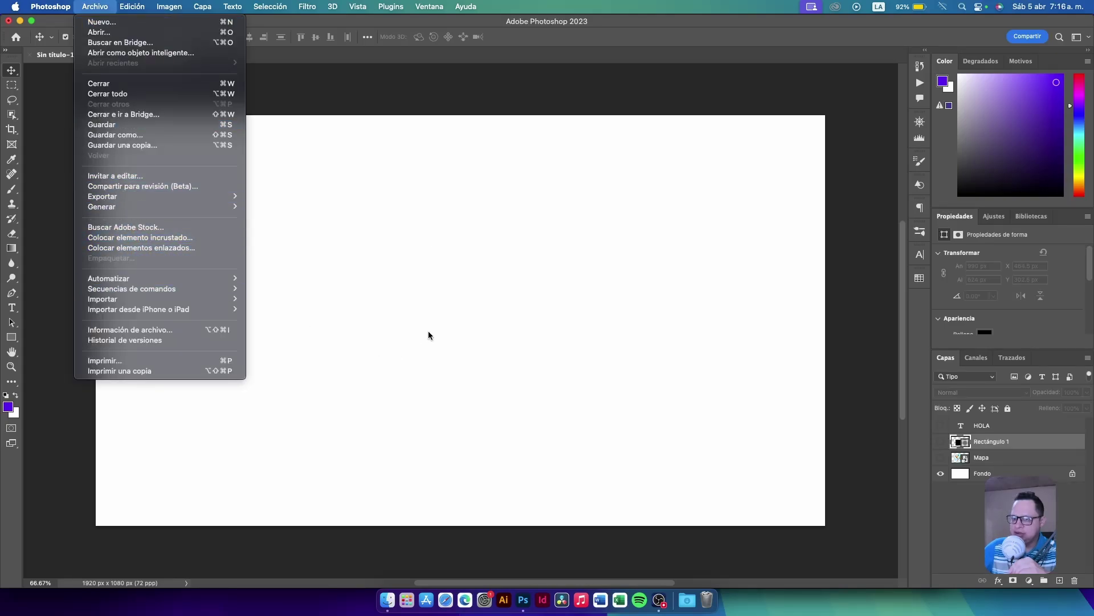
pyautogui.click(468, 305)
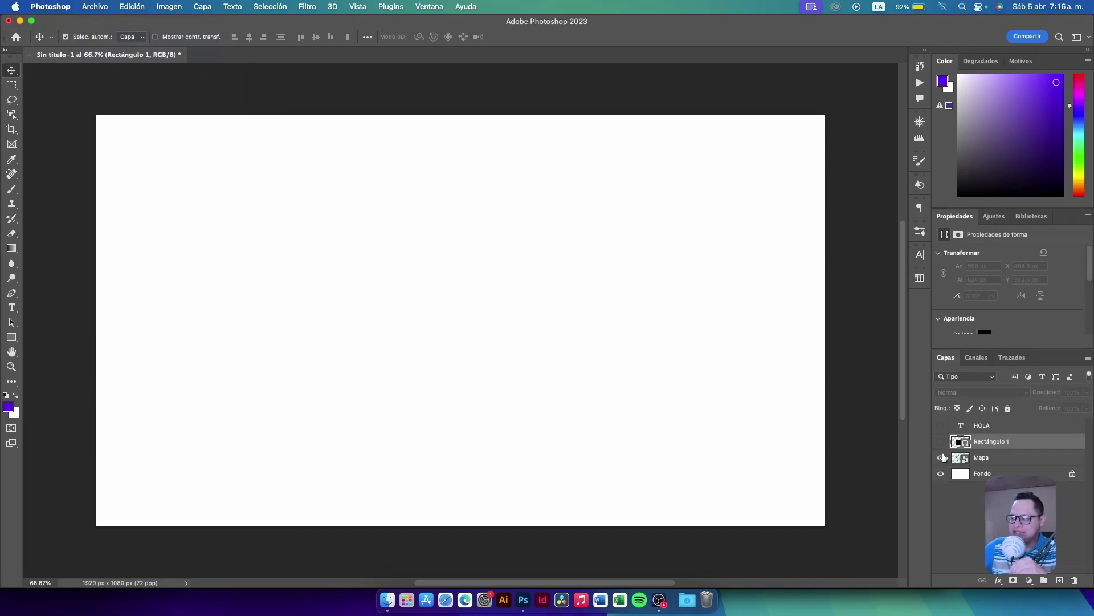
# Show the three hidden layers, move Mapa to the top of the layer stack, and return it to just above Fondo
pyautogui.moveTo(942, 457); pyautogui.dragTo(941, 425)
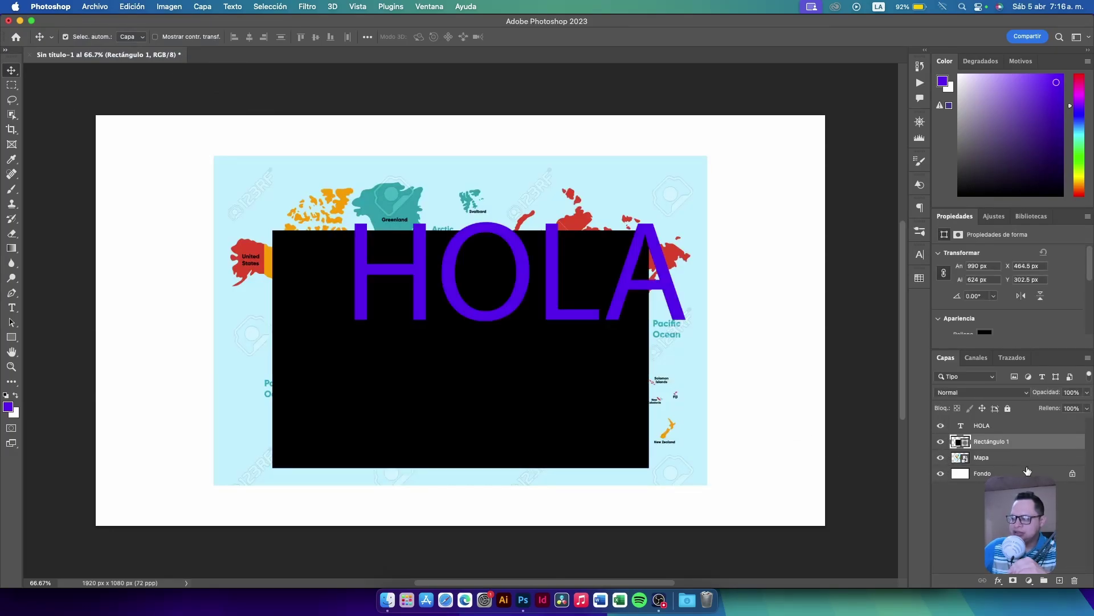
pyautogui.click(1011, 462)
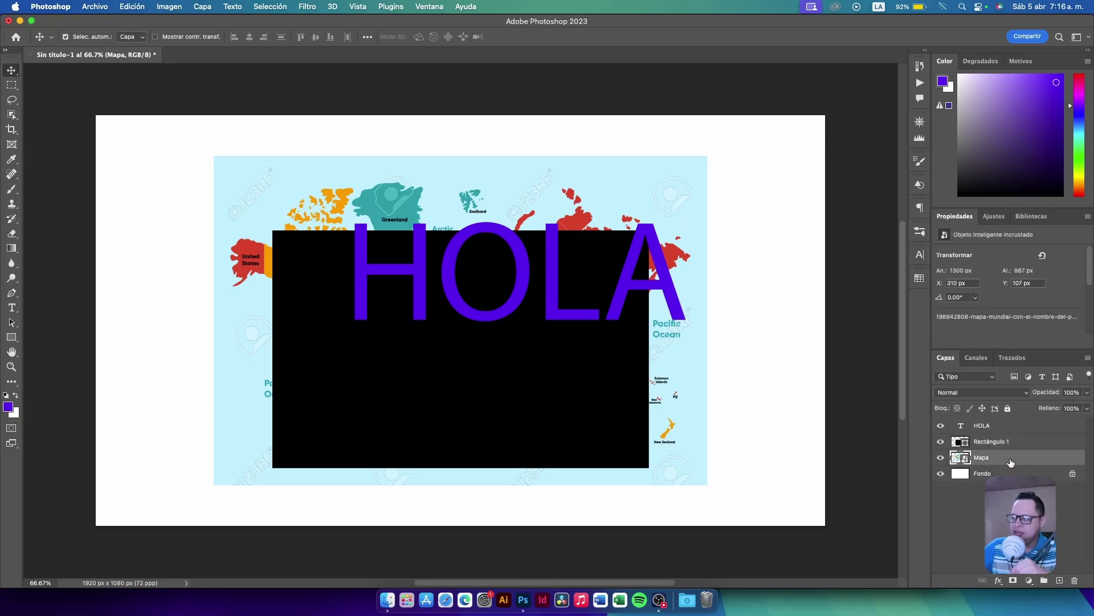
pyautogui.moveTo(1012, 459); pyautogui.dragTo(1009, 425)
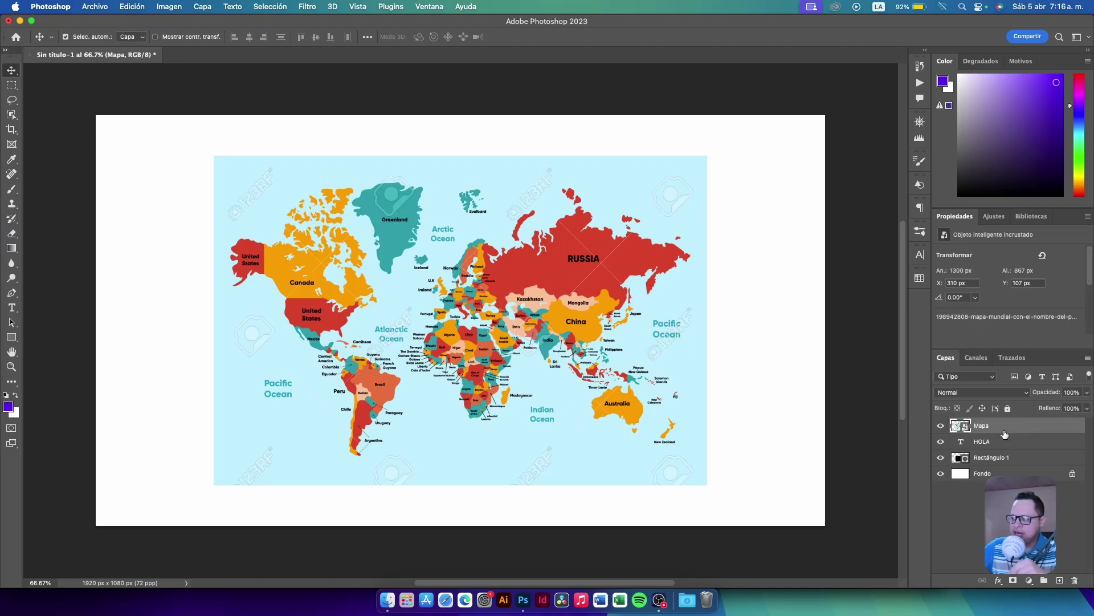
pyautogui.moveTo(1006, 431); pyautogui.dragTo(1008, 473)
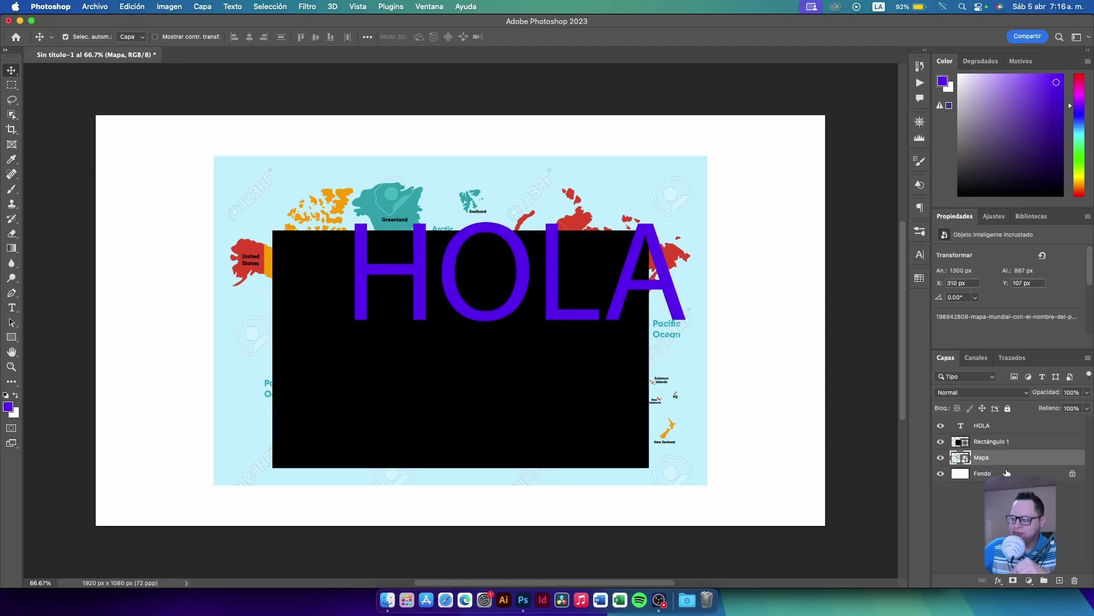
# Select the HOLA layer and hide the HOLA, Rectángulo 1 and Mapa layers
pyautogui.click(1003, 432)
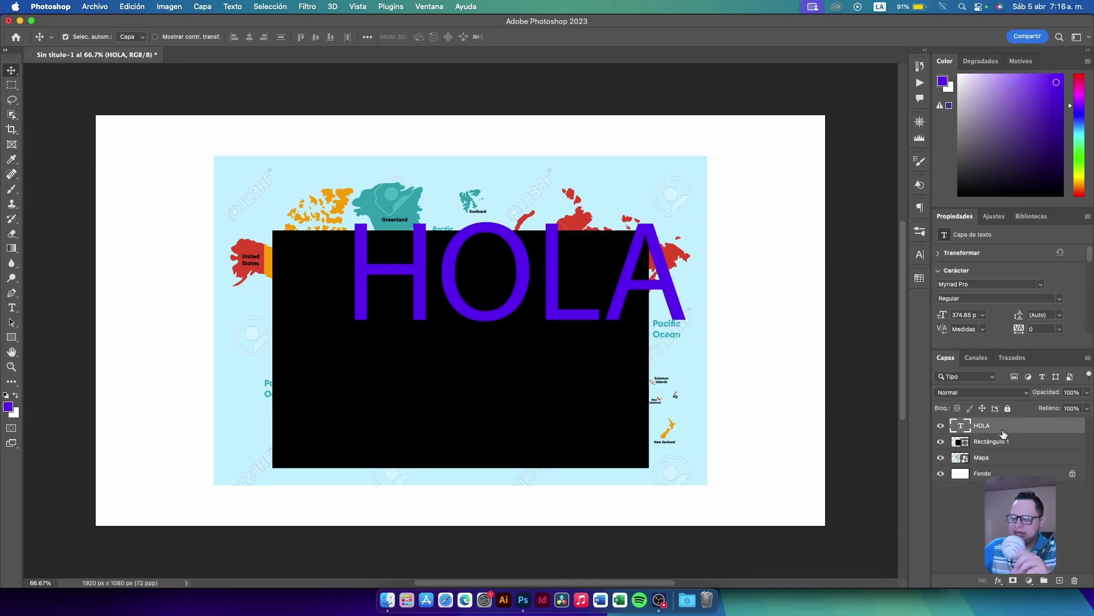
pyautogui.click(940, 425)
pyautogui.click(940, 441)
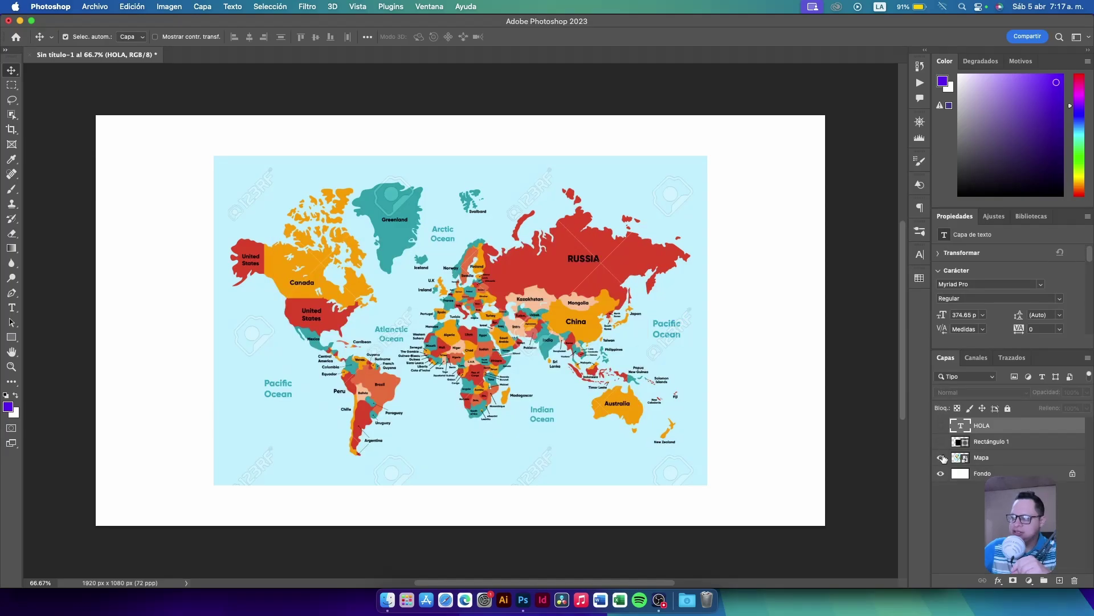
pyautogui.click(941, 457)
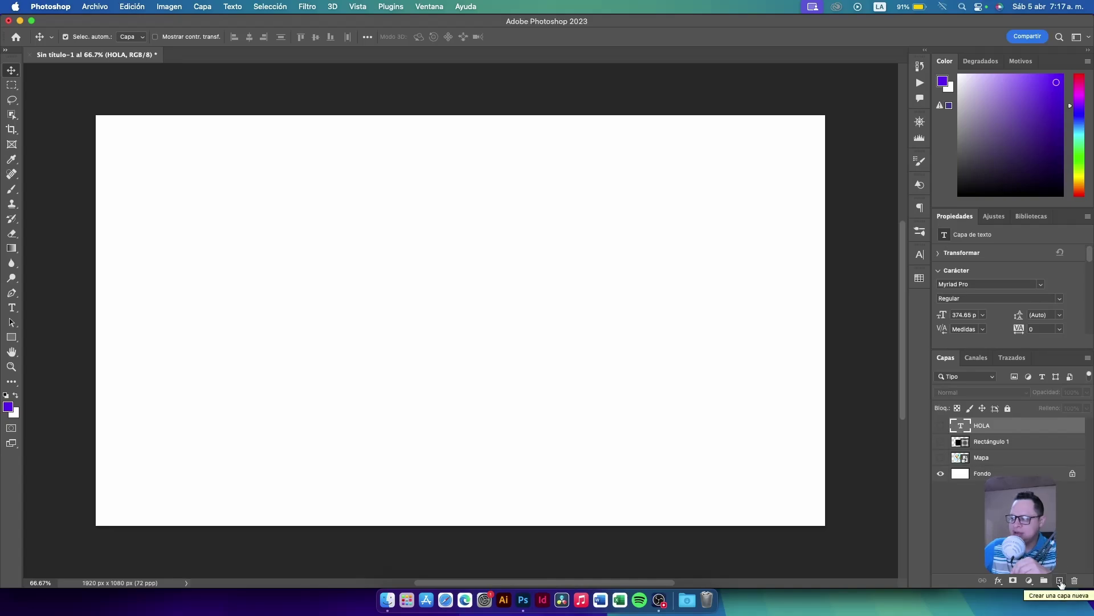
# Create one new layer above HOLA and another above Rectángulo 1, moving the second one directly above Fondo
pyautogui.click(1059, 580)
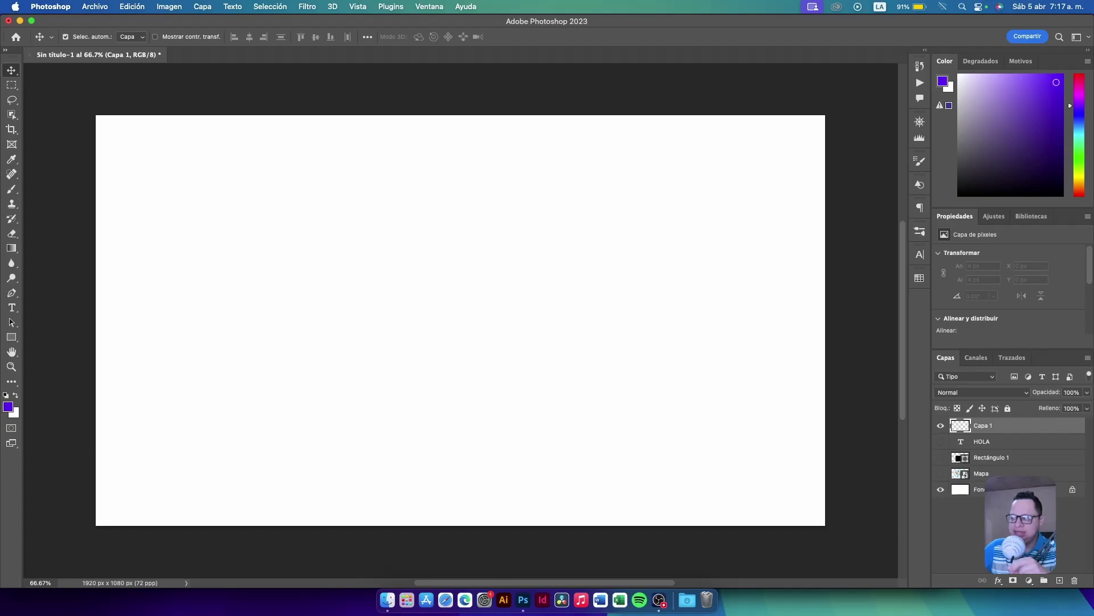
pyautogui.click(998, 460)
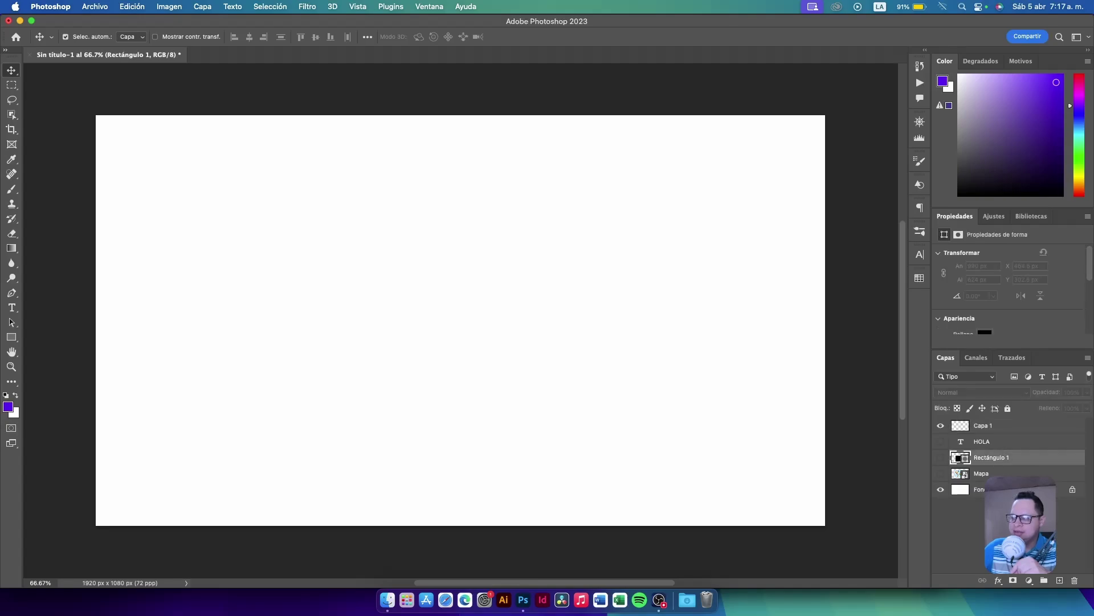
pyautogui.click(1060, 580)
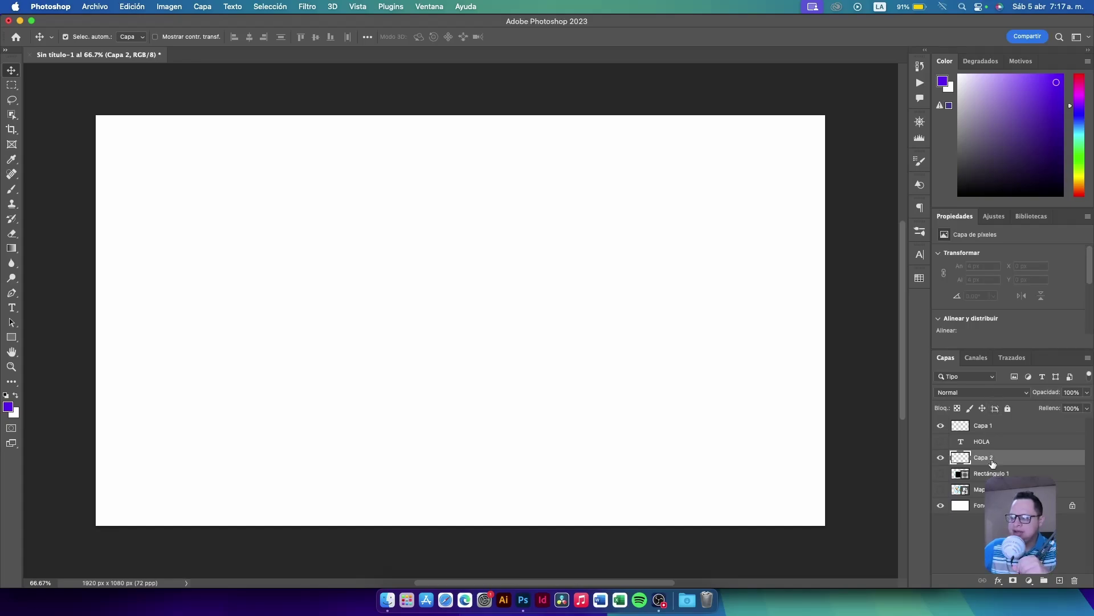
pyautogui.moveTo(992, 463); pyautogui.dragTo(991, 492)
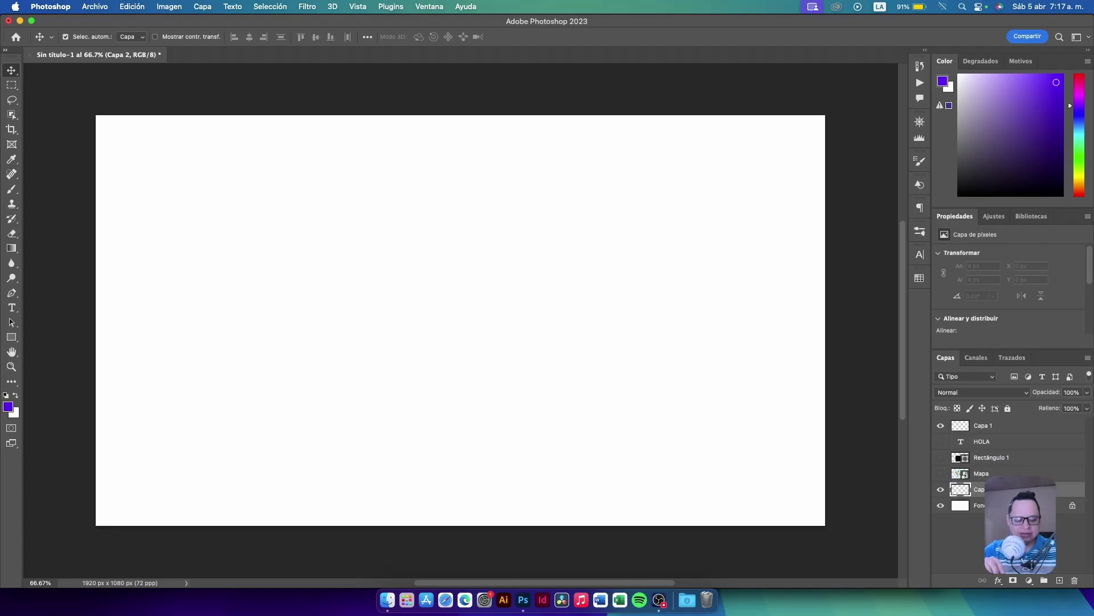
# Add four new blank layers above the empty layer that sits over Fondo, without naming them
pyautogui.press('alt+shift+super+n')
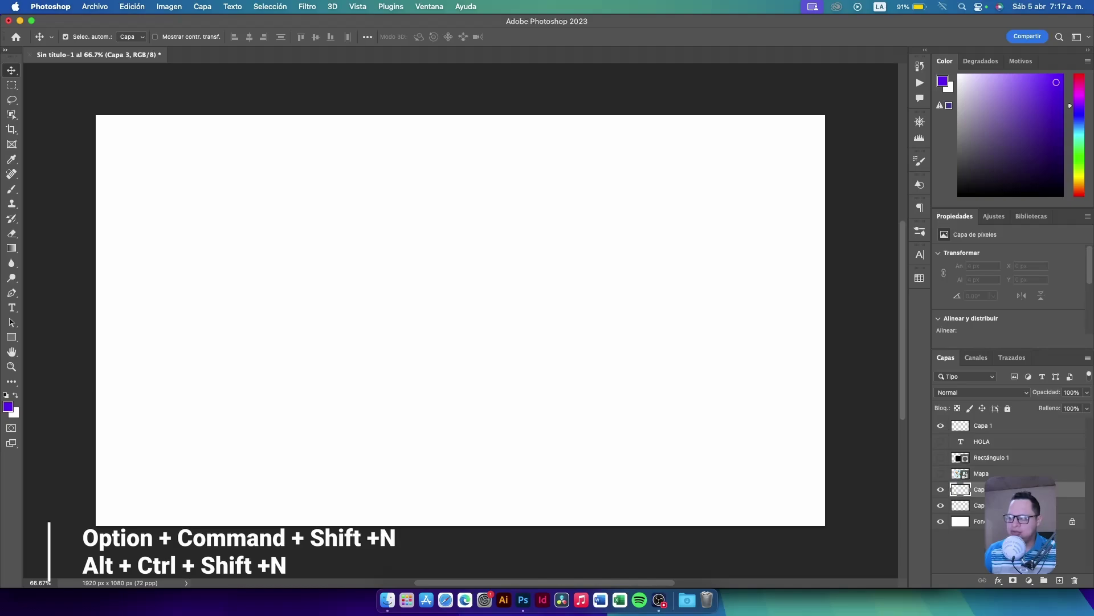
pyautogui.press('super')
pyautogui.press('alt+shift+super+n')
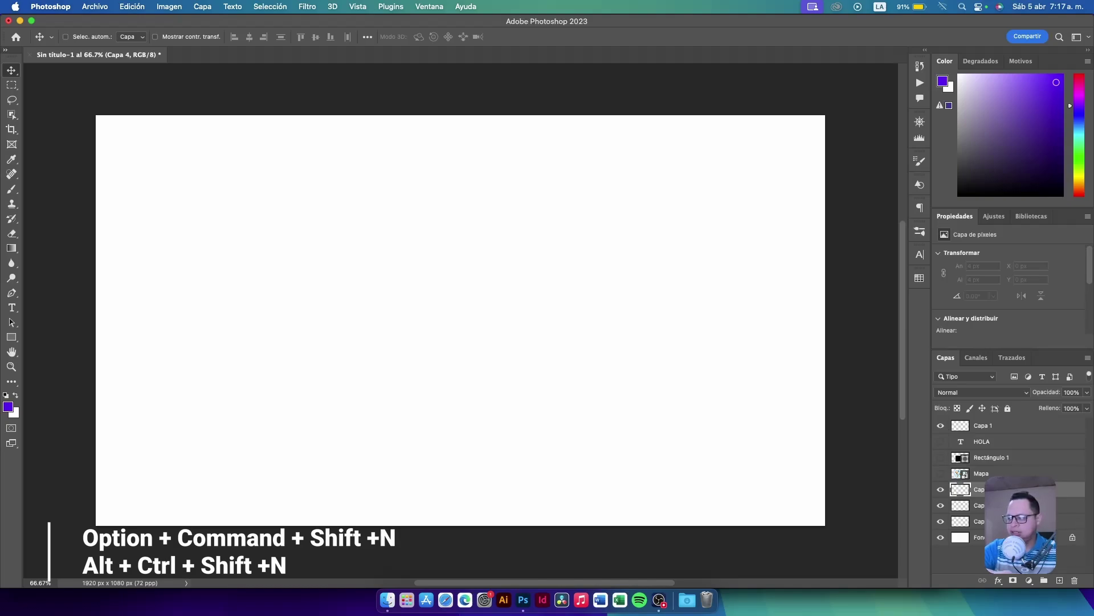
pyautogui.press('alt+shift+super+n')
pyautogui.press('alt+shift+super+n')
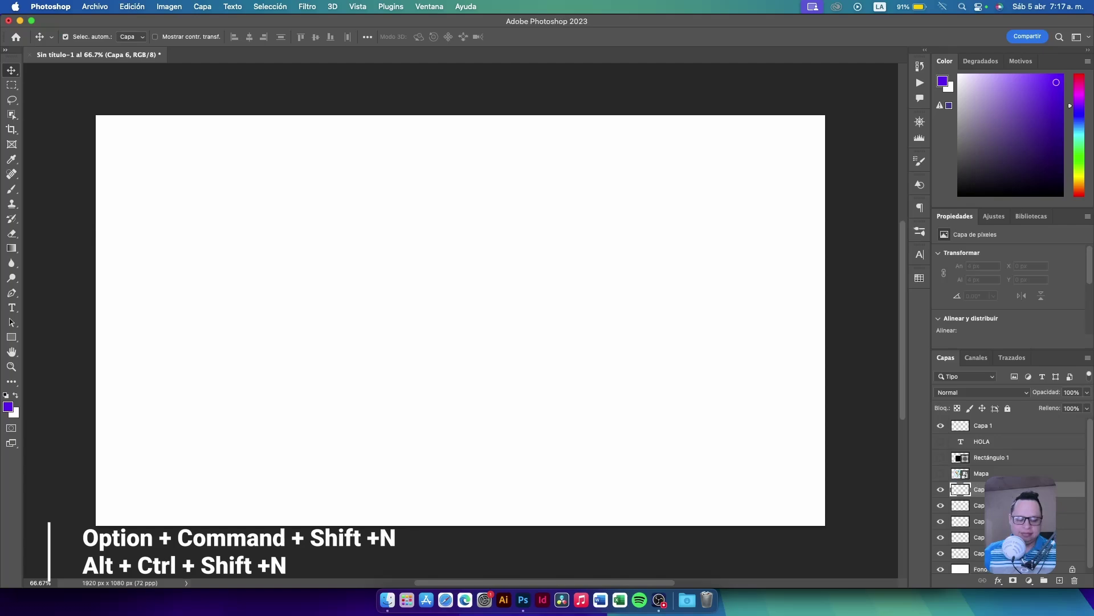
# Undo the four added blank layers, and create one more new layer and undo it as well
pyautogui.press('super+z')
pyautogui.press('super+z')
pyautogui.press('super+z')
pyautogui.press('super+z')
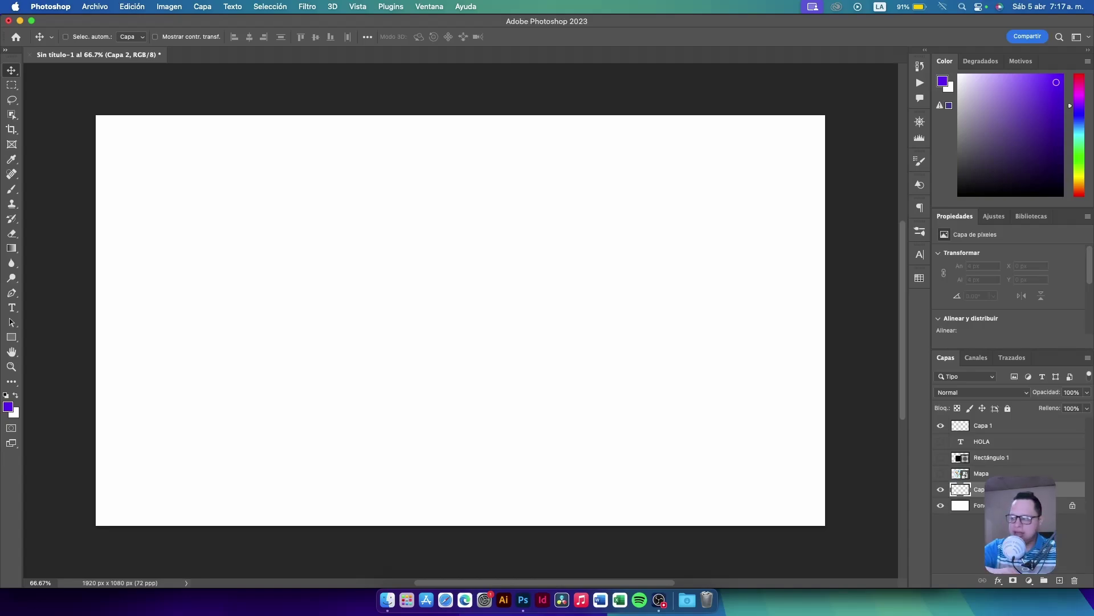
pyautogui.press('super+alt+shift+n')
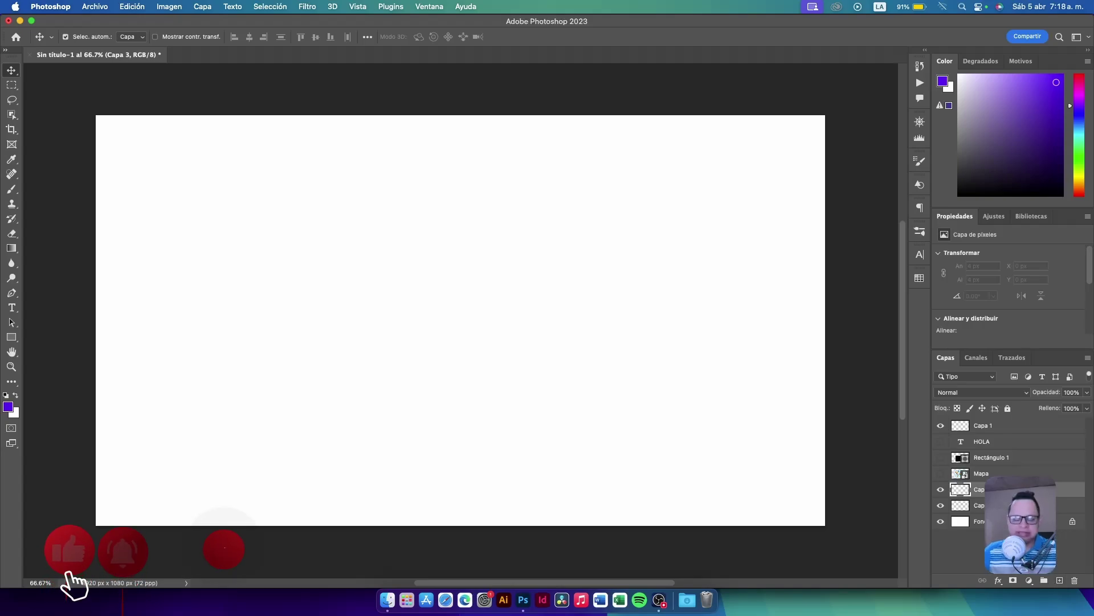
pyautogui.press('super+z')
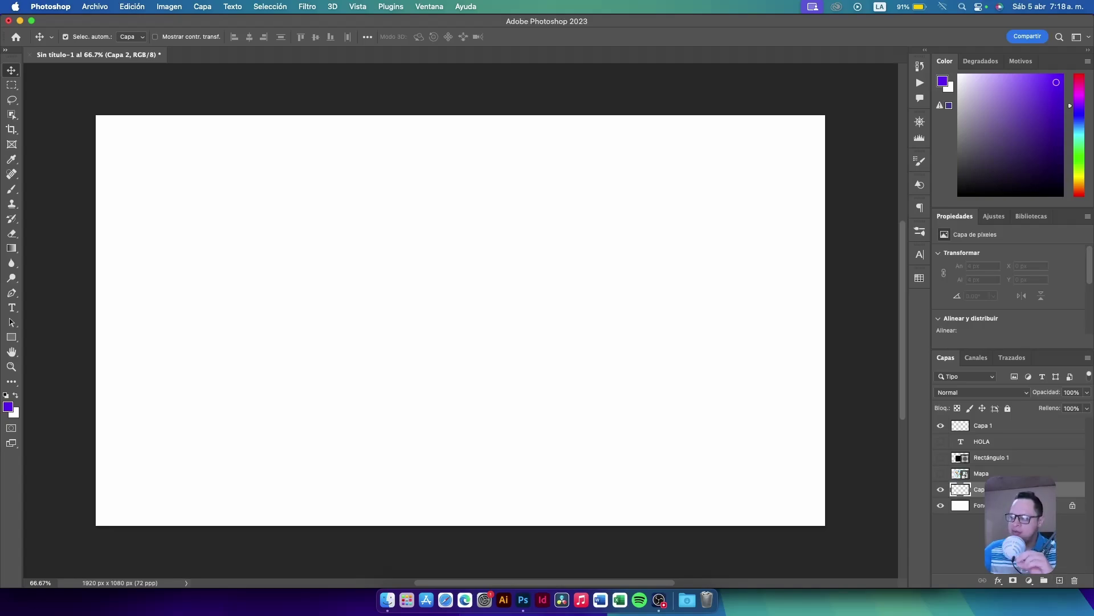
# Delete the Capa 1 layer, undo the deletion, and delete the same layer again
pyautogui.click(1010, 432)
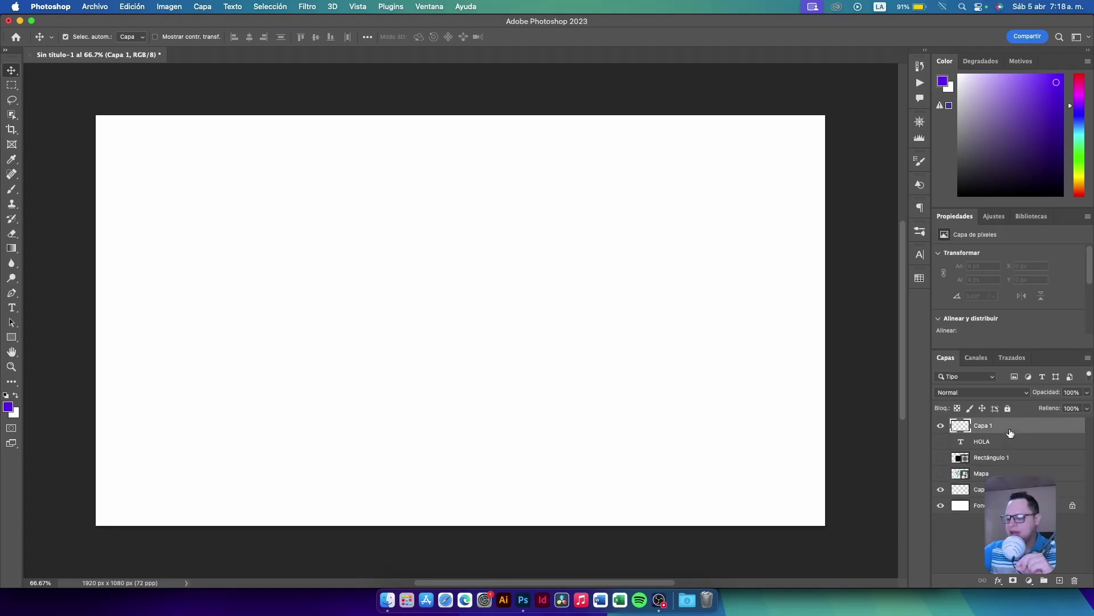
pyautogui.press('Delete')
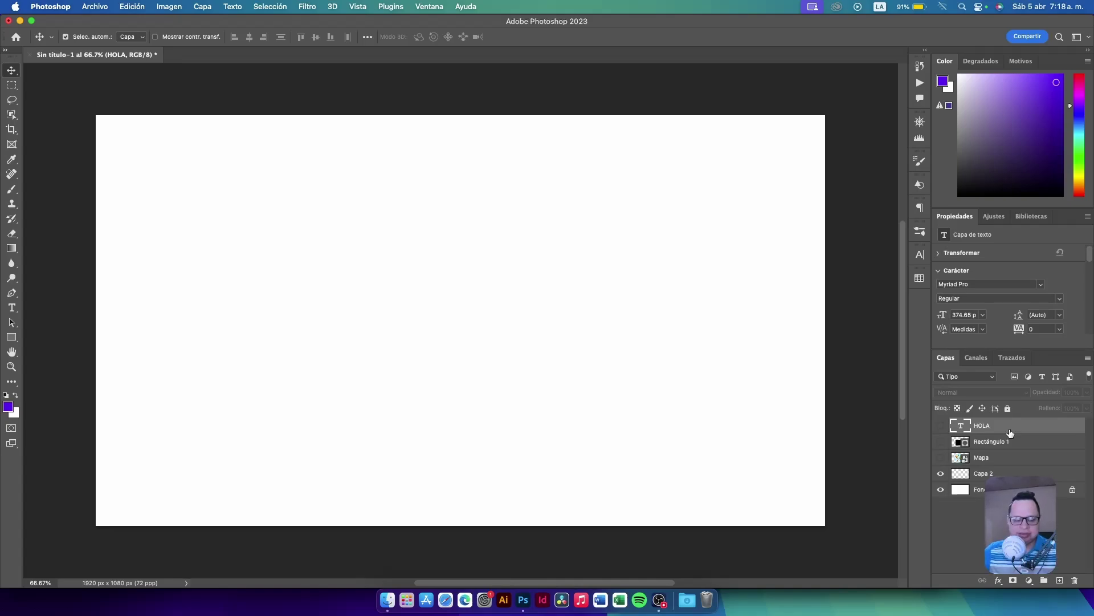
pyautogui.press('super+z')
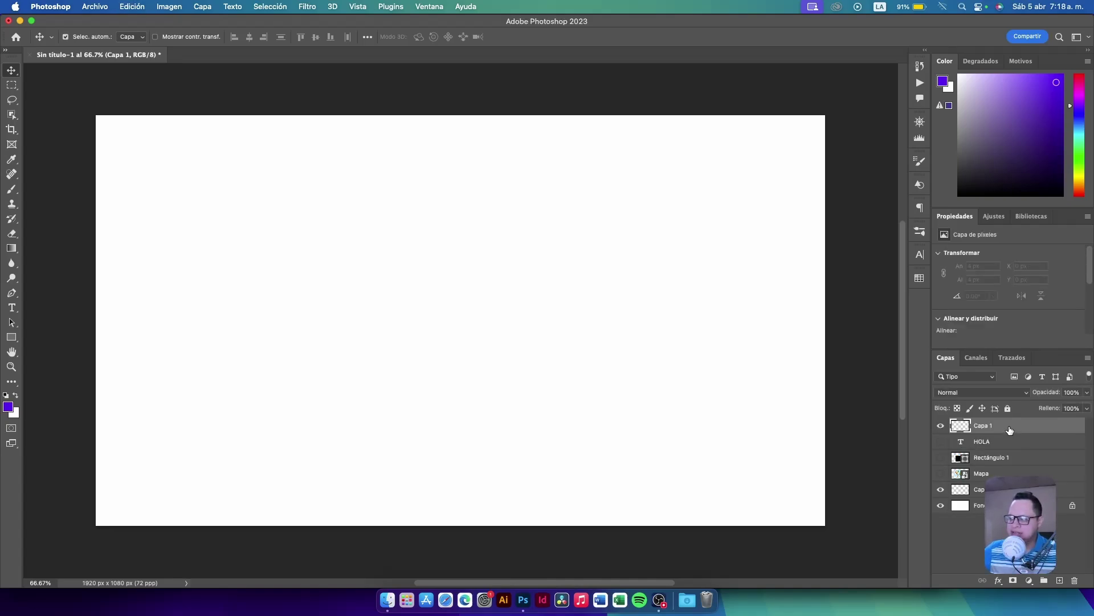
pyautogui.moveTo(1010, 432); pyautogui.dragTo(1019, 524)
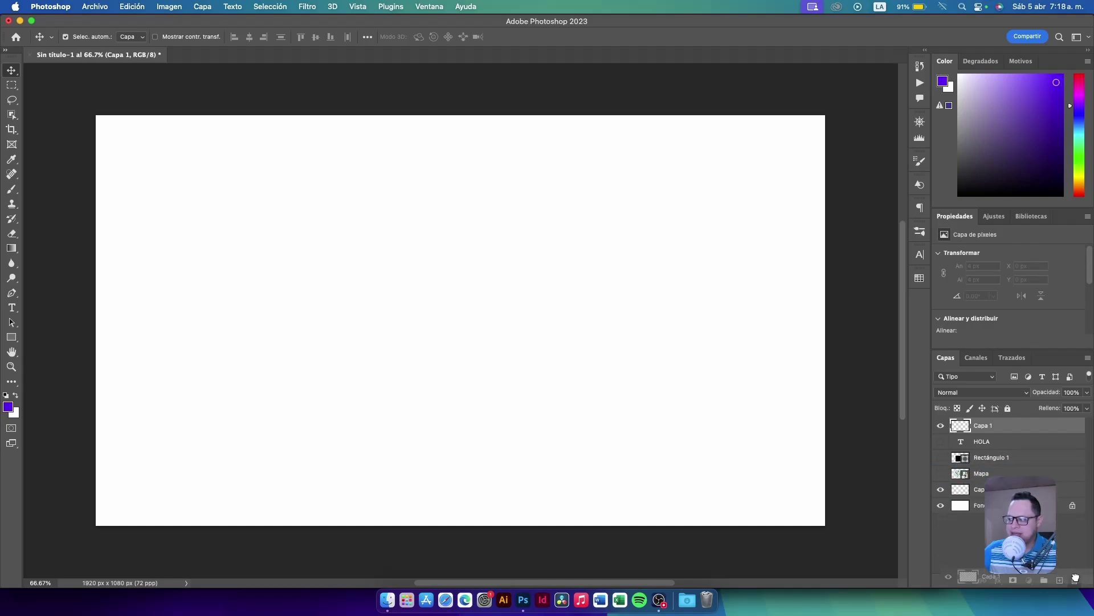
pyautogui.moveTo(1075, 578); pyautogui.dragTo(1075, 580)
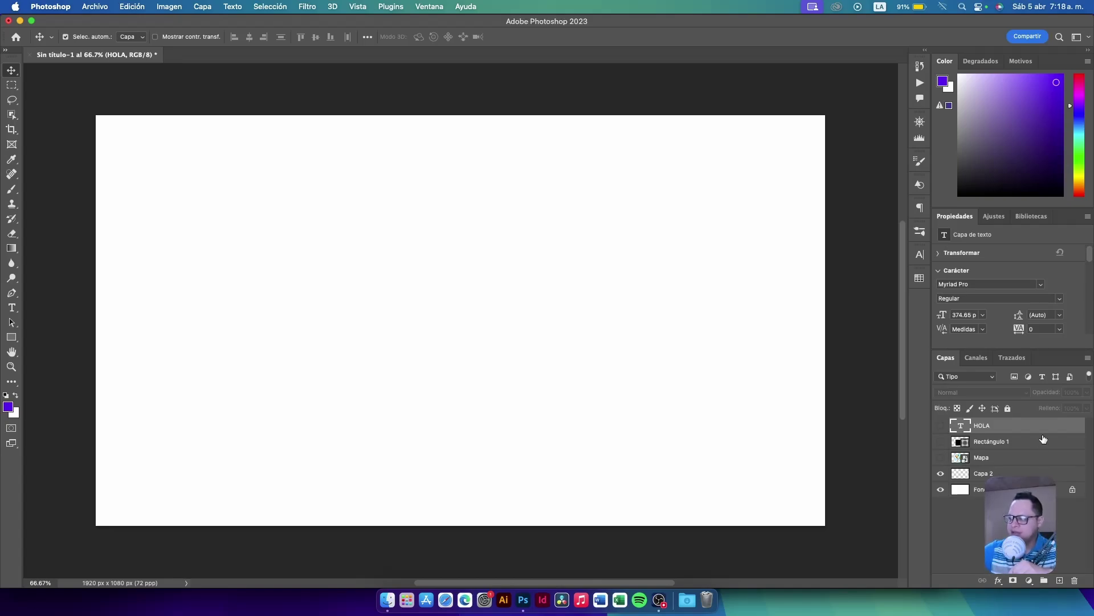
# Add a solid color fill layer directly above the Mapa layer, using the violet #5c37d6
pyautogui.click(980, 473)
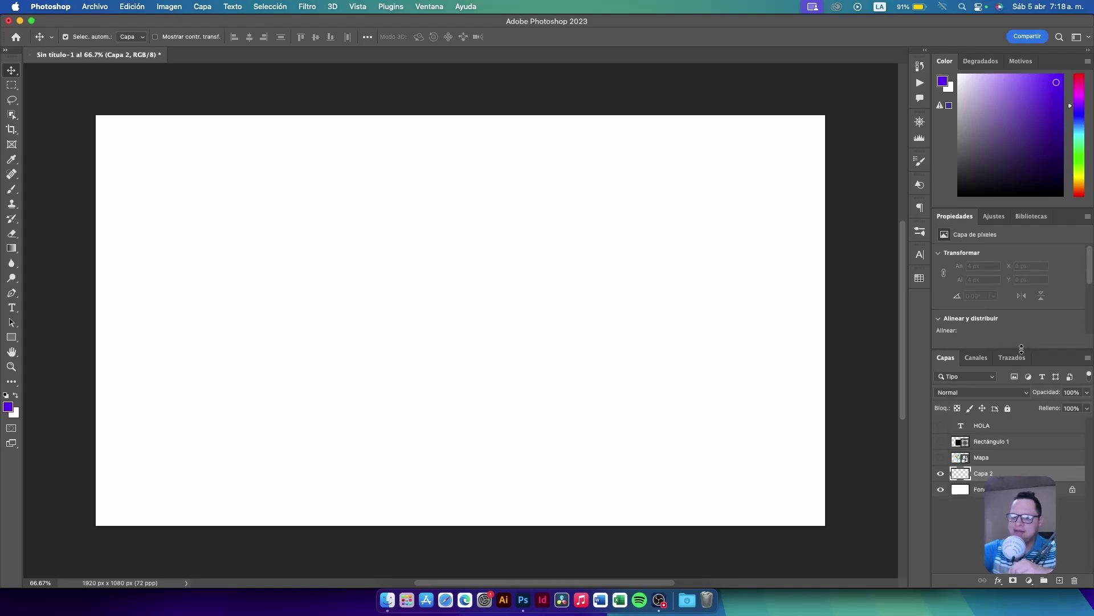
pyautogui.click(987, 459)
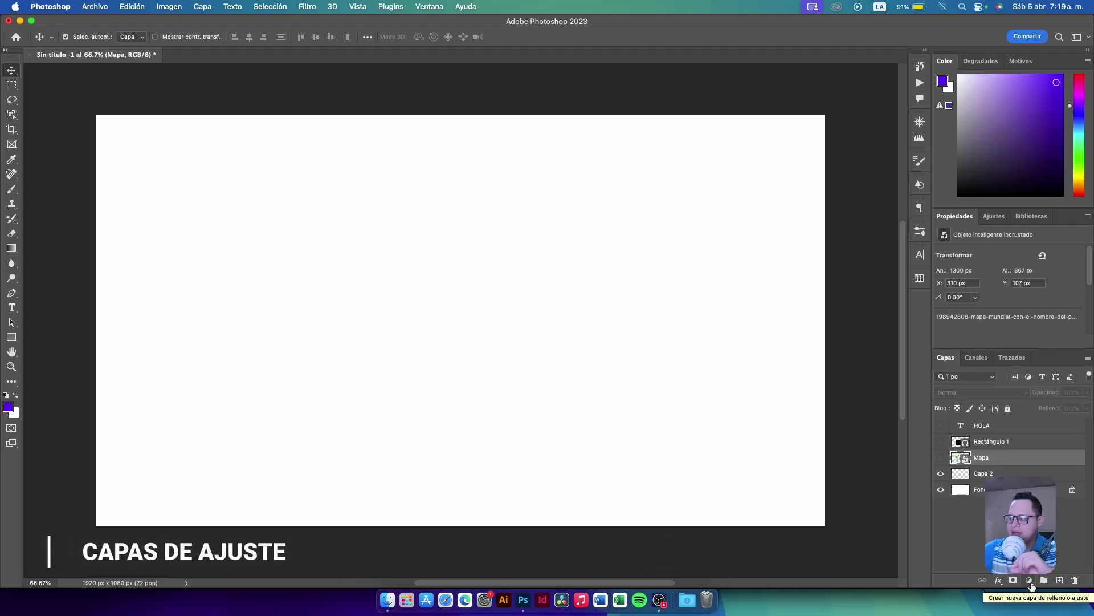
pyautogui.click(1030, 582)
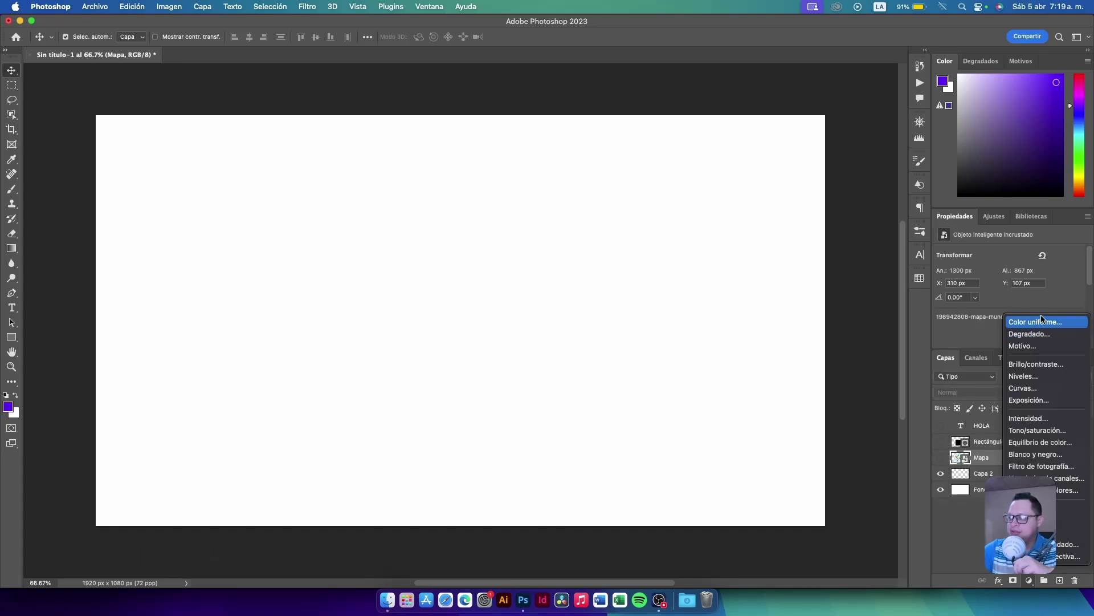
pyautogui.click(1039, 323)
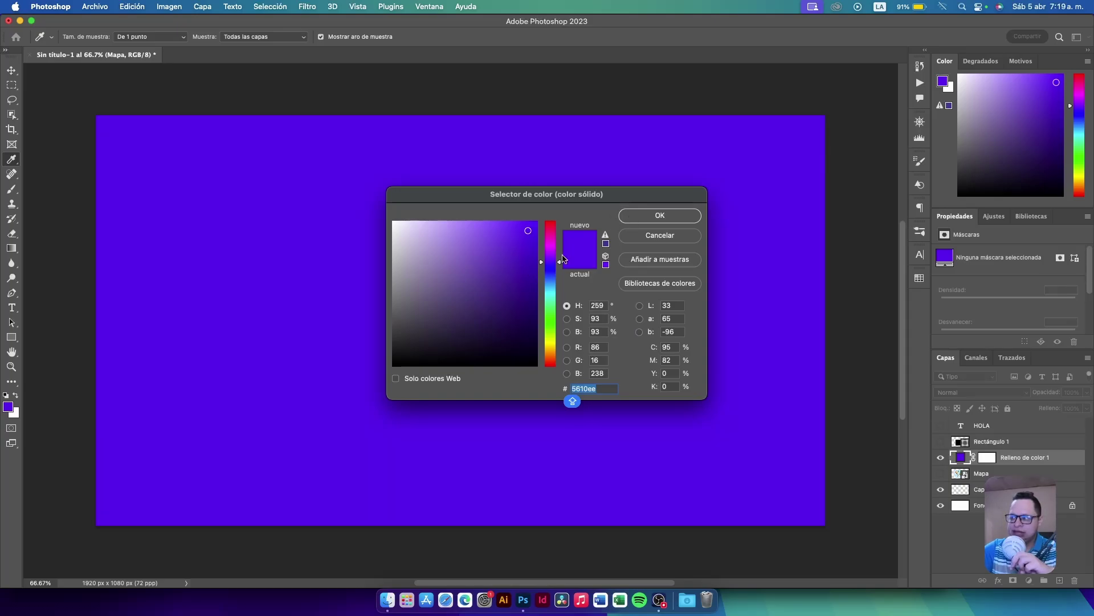
pyautogui.moveTo(515, 231)
pyautogui.mouseDown()
pyautogui.moveTo(505, 243)
pyautogui.moveTo(500, 227)
pyautogui.moveTo(499, 255)
pyautogui.moveTo(501, 244)
pyautogui.mouseUp()
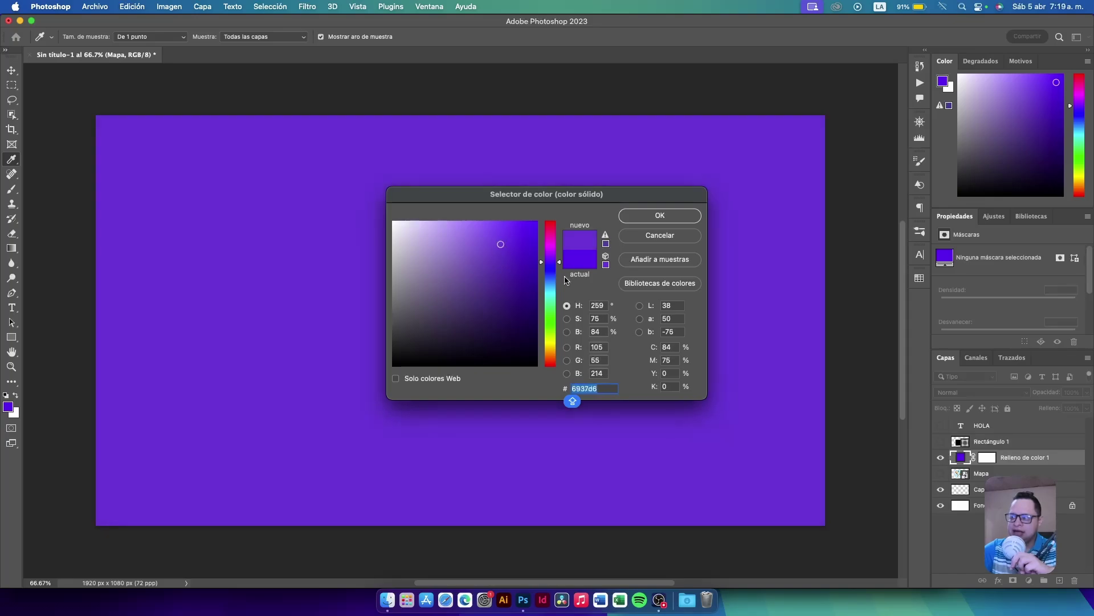
pyautogui.moveTo(562, 263)
pyautogui.mouseDown()
pyautogui.moveTo(559, 287)
pyautogui.moveTo(559, 263)
pyautogui.mouseUp()
pyautogui.click(642, 219)
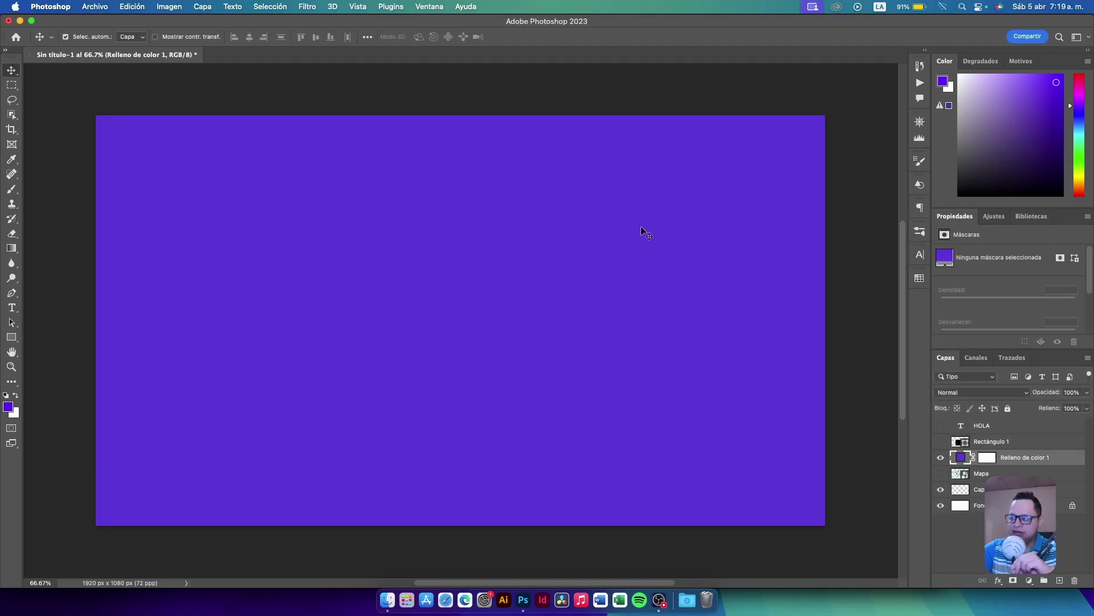
# Change the solid color fill layer's color to the blue #3789d6
pyautogui.doubleClick(963, 462)
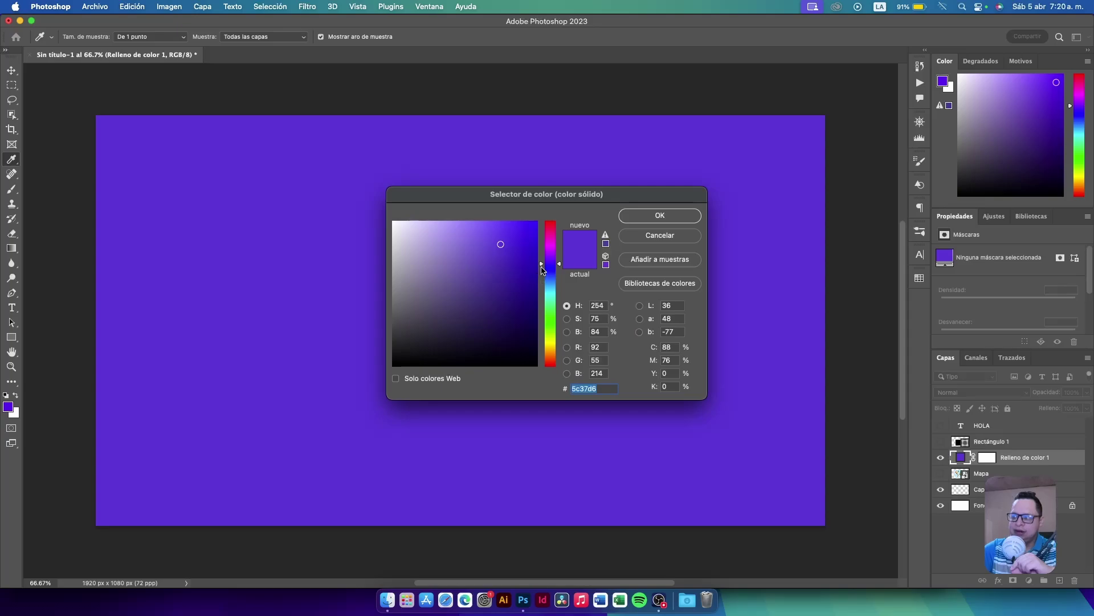
pyautogui.moveTo(542, 270); pyautogui.dragTo(541, 284)
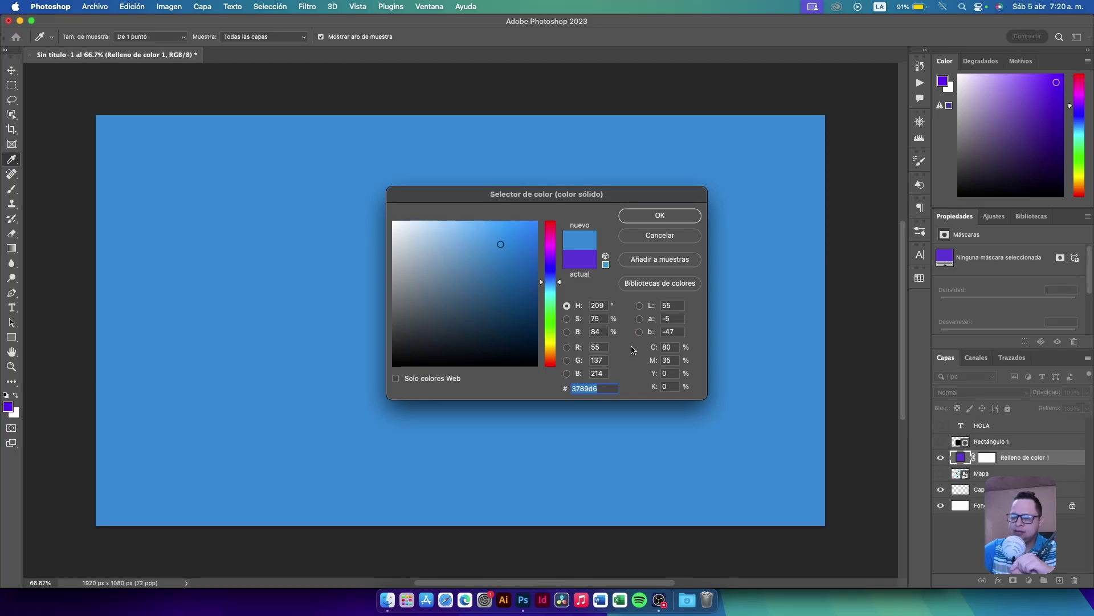
pyautogui.click(660, 215)
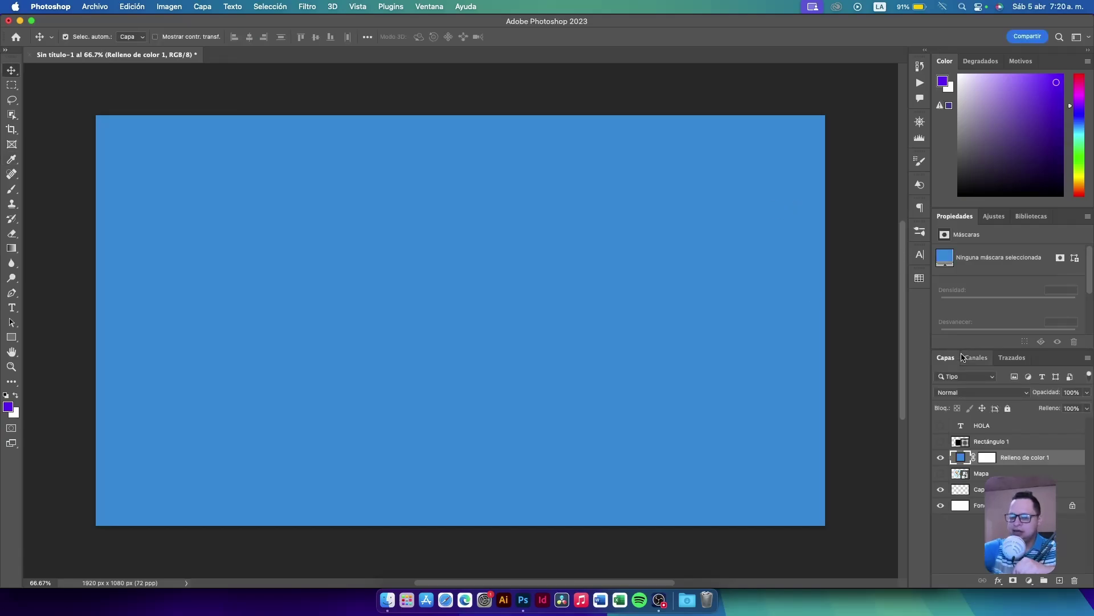
pyautogui.press('F11')
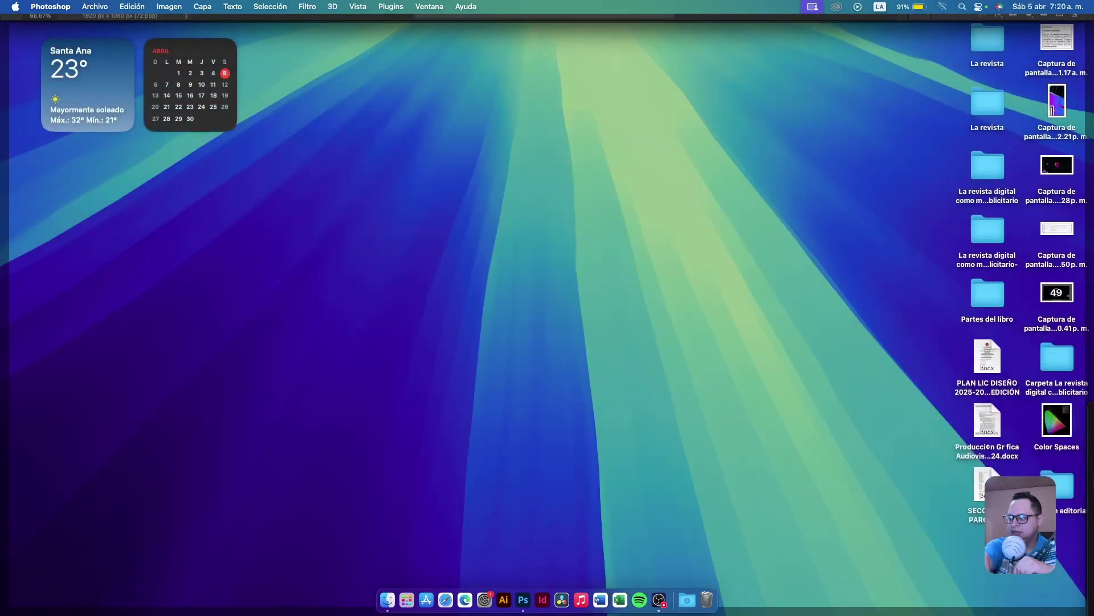
pyautogui.click(911, 433)
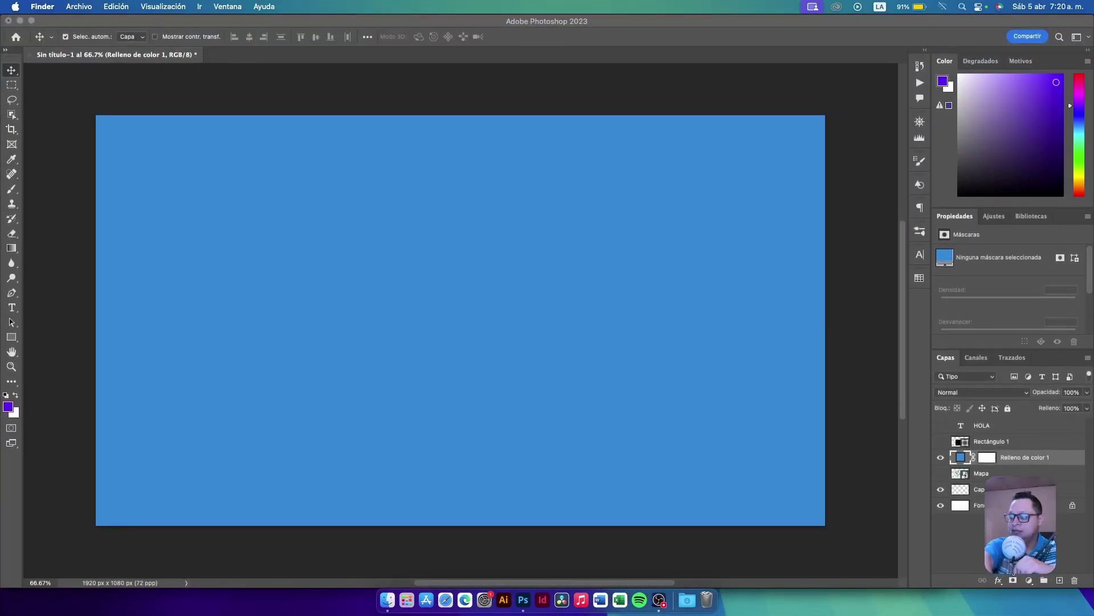
# Add a linear violet-to-transparent gradient fill layer at 90° above the blue fill, and review its settings once more
pyautogui.click(1026, 580)
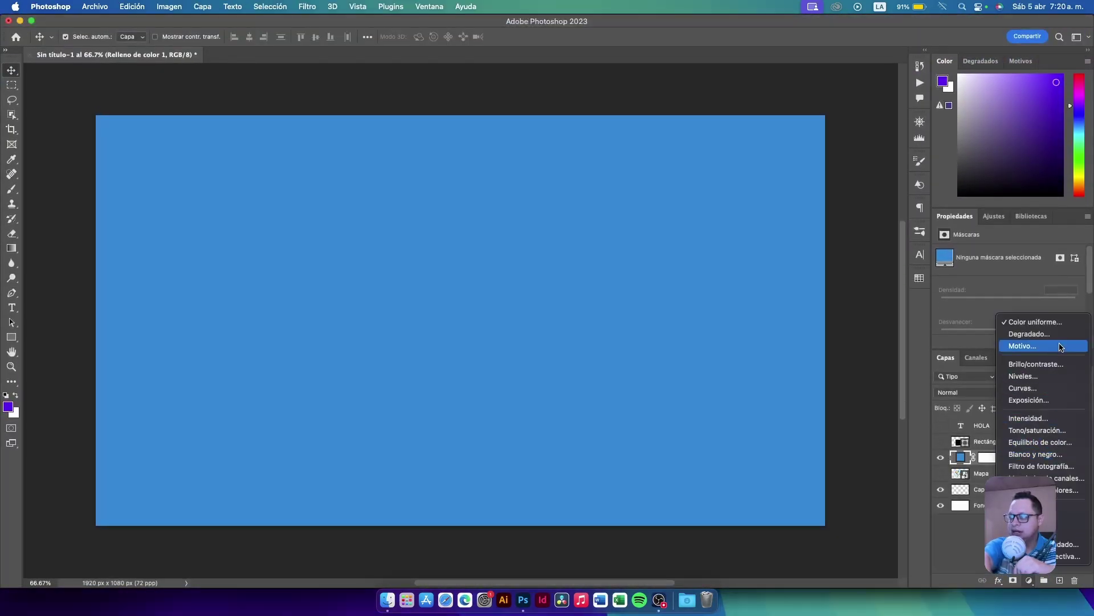
pyautogui.click(1057, 338)
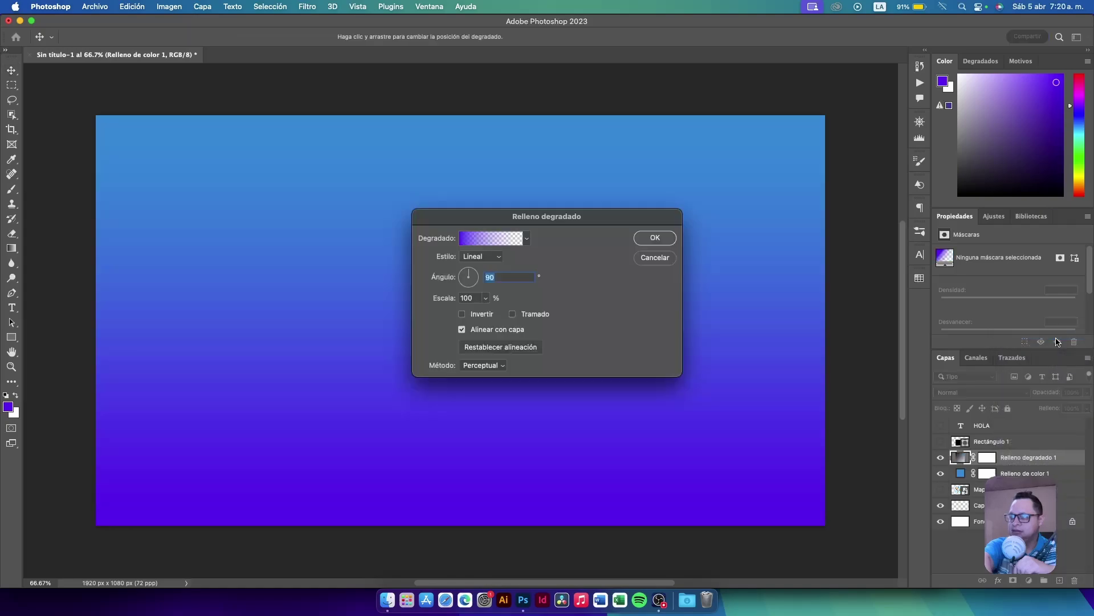
pyautogui.click(527, 240)
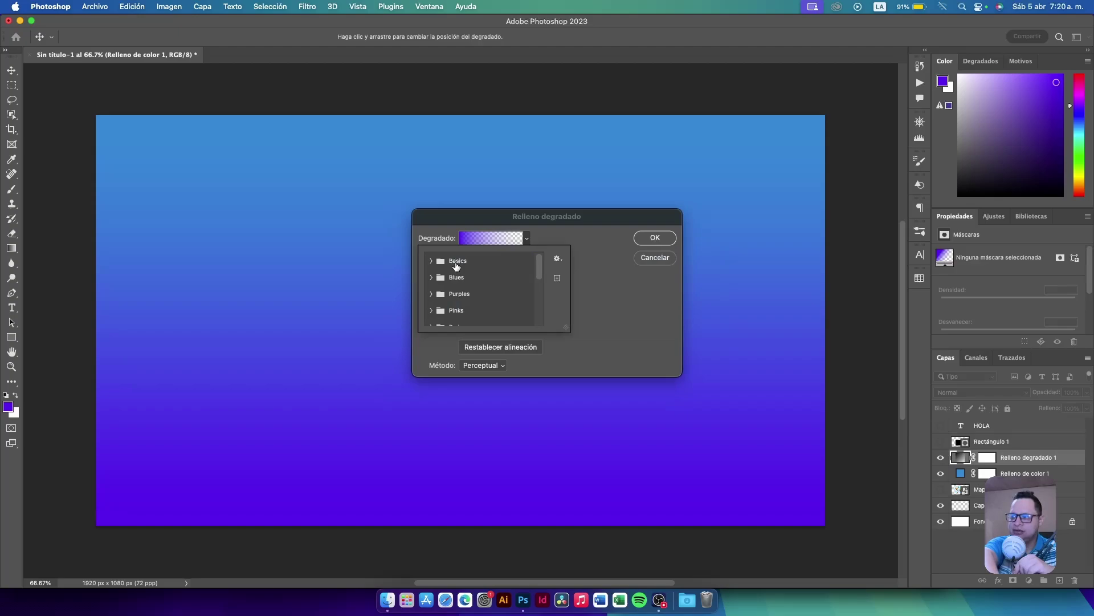
pyautogui.click(430, 261)
pyautogui.click(591, 362)
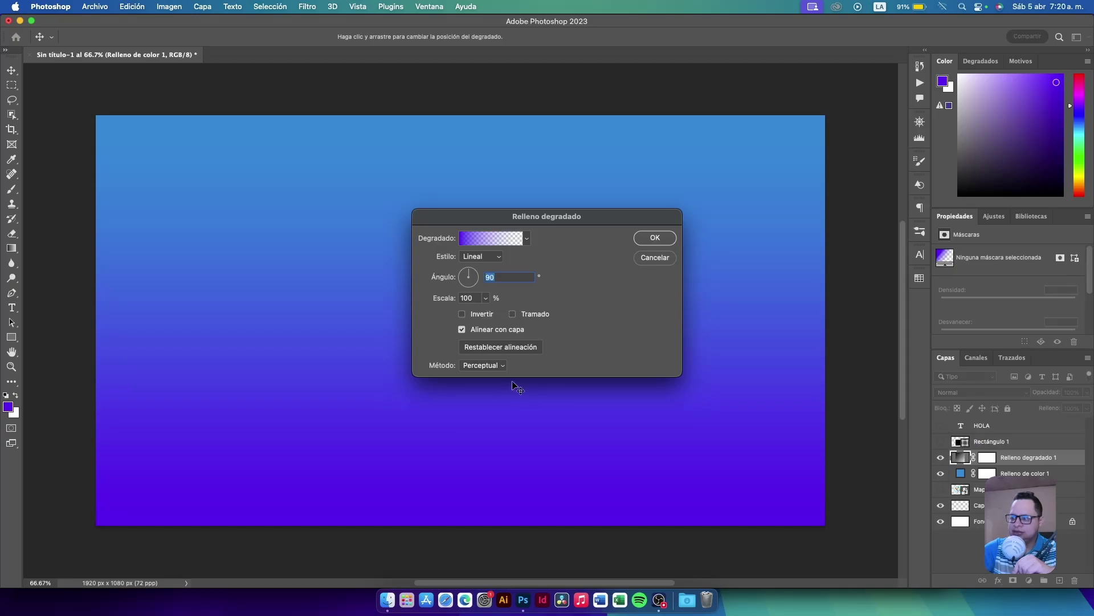
pyautogui.click(655, 237)
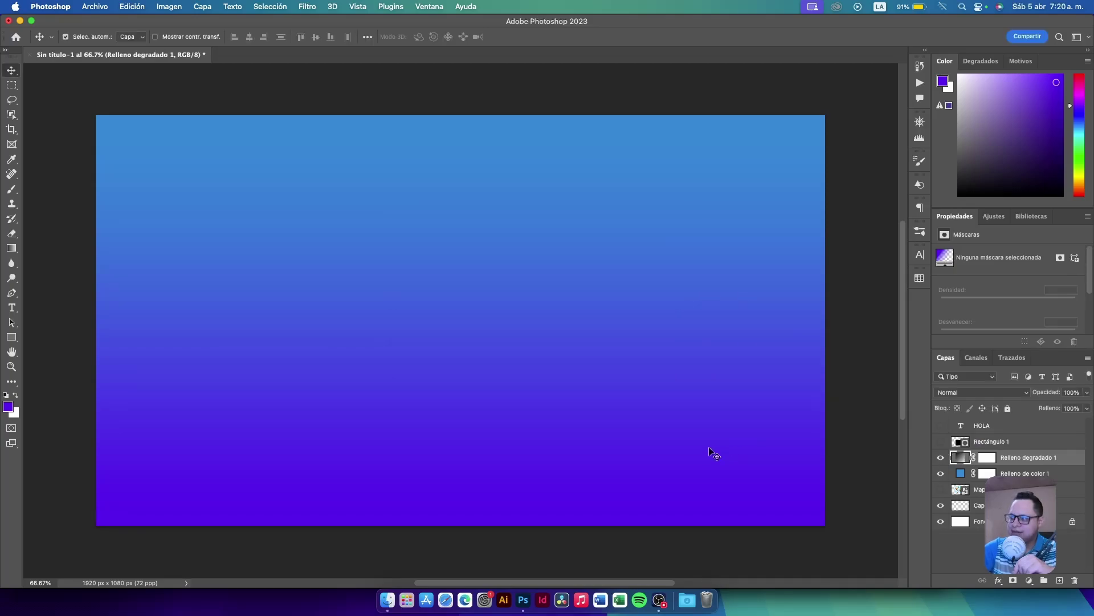
pyautogui.doubleClick(958, 459)
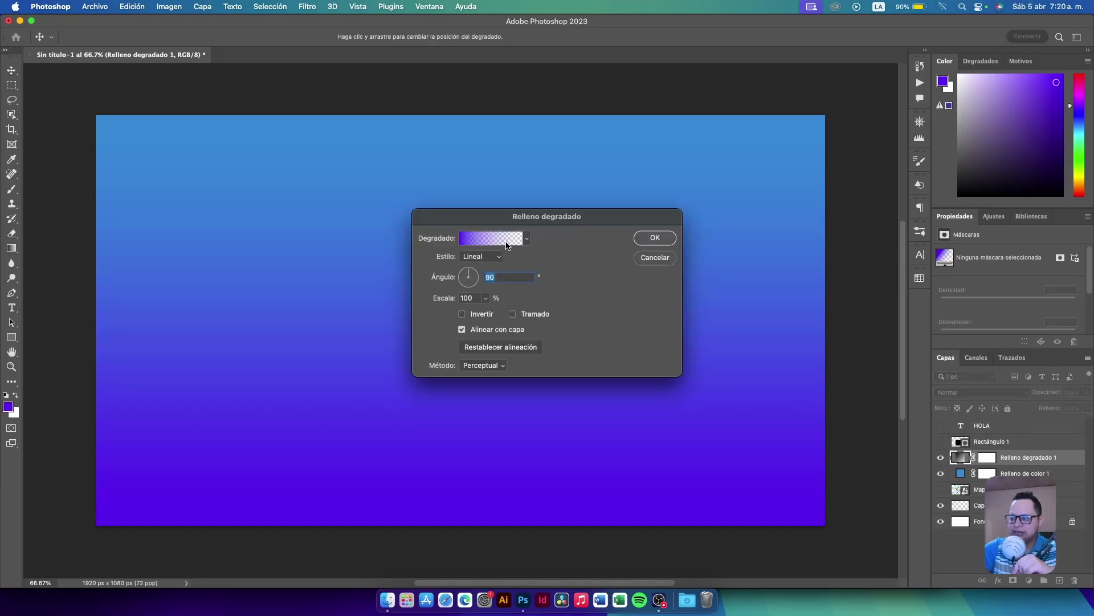
pyautogui.click(663, 241)
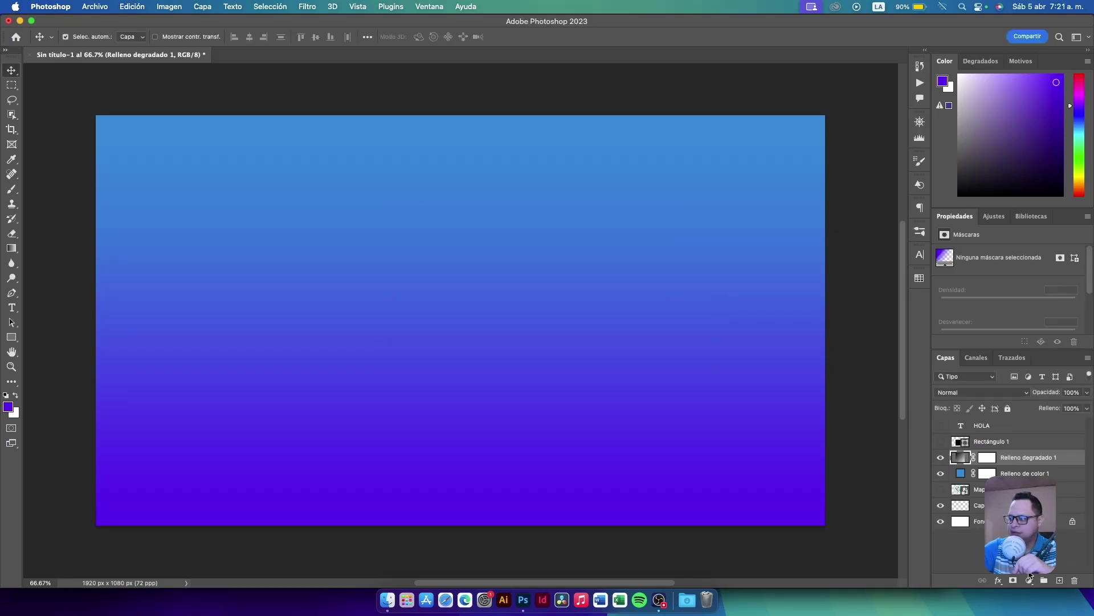
# Add a pattern fill layer above the gradient fill, using the yellow trees pattern from the Árboles group
pyautogui.click(1030, 580)
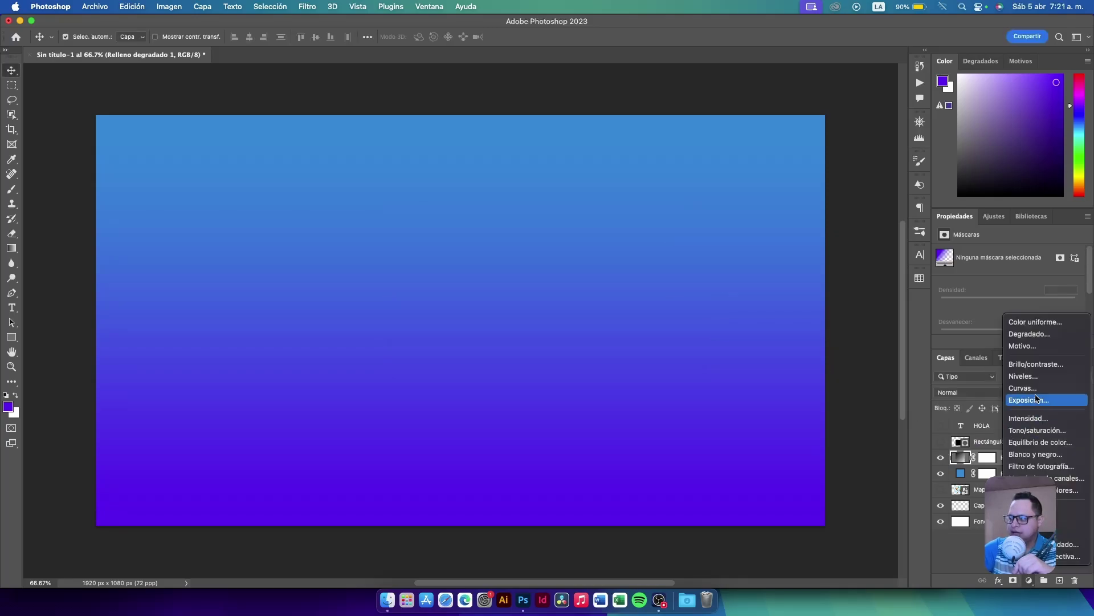
pyautogui.click(1035, 346)
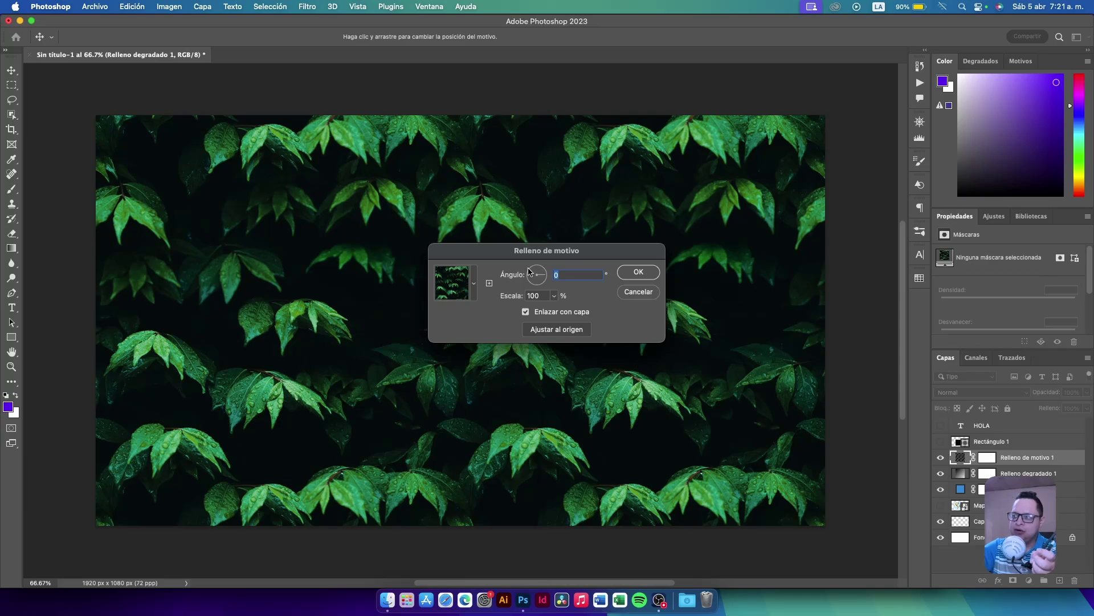
pyautogui.click(473, 283)
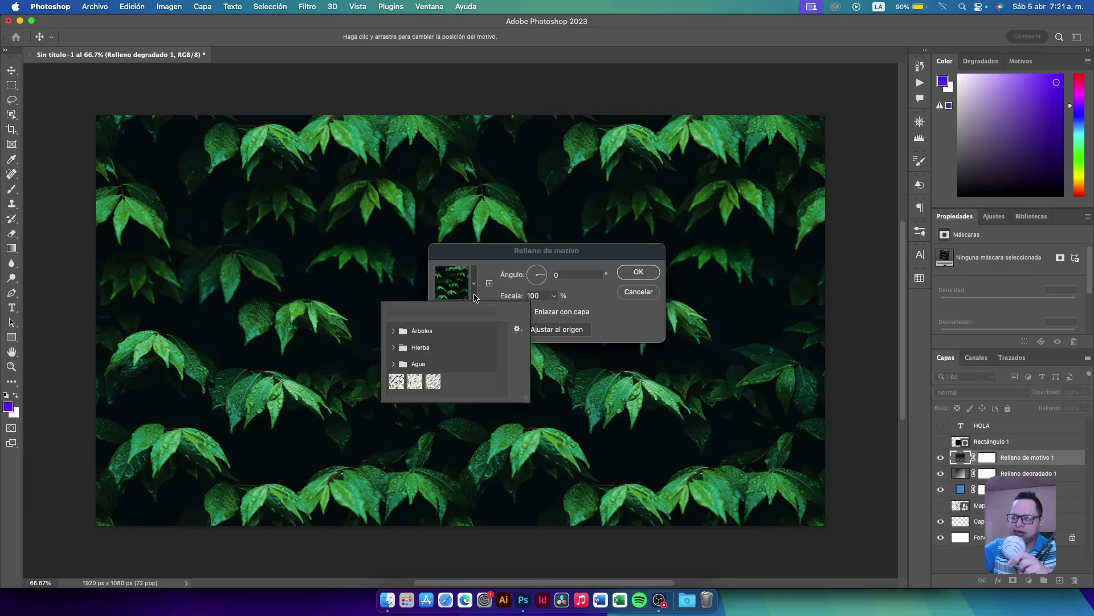
pyautogui.click(394, 331)
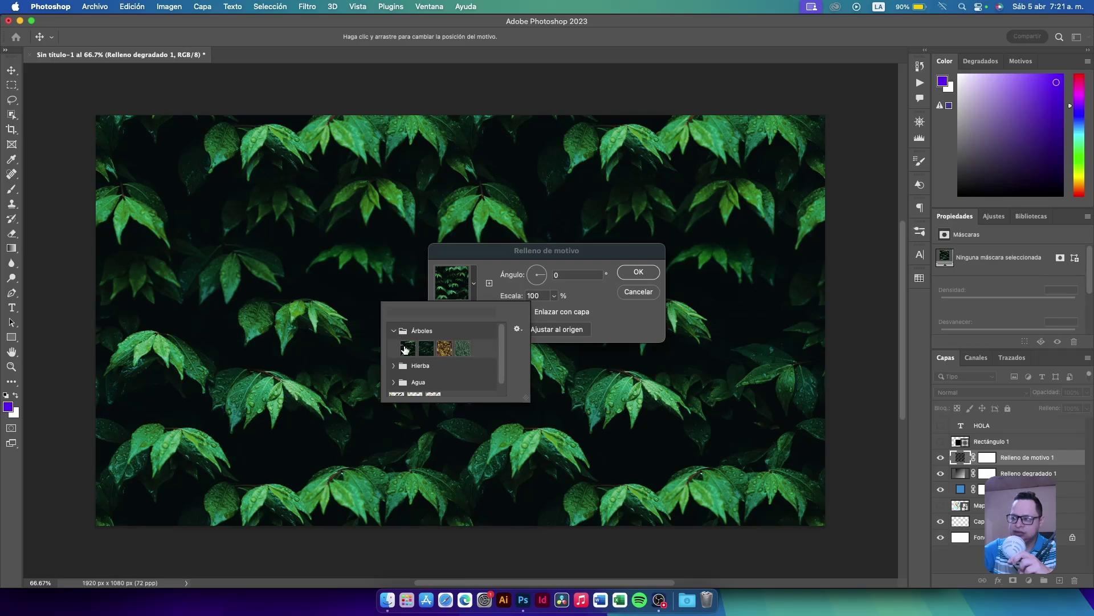
pyautogui.click(405, 349)
pyautogui.click(427, 348)
pyautogui.click(445, 348)
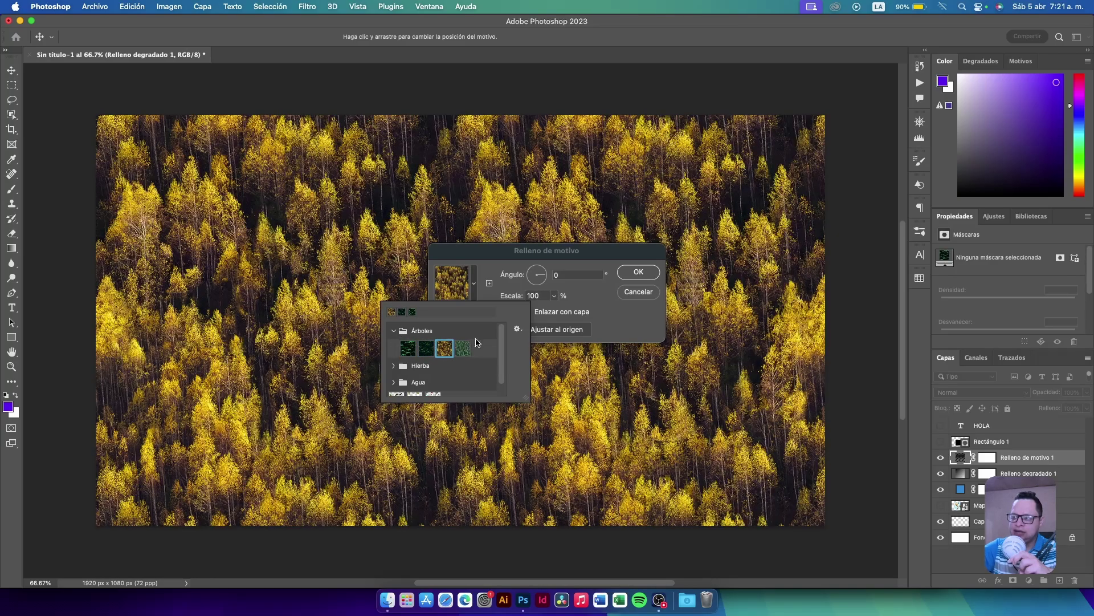
pyautogui.click(578, 306)
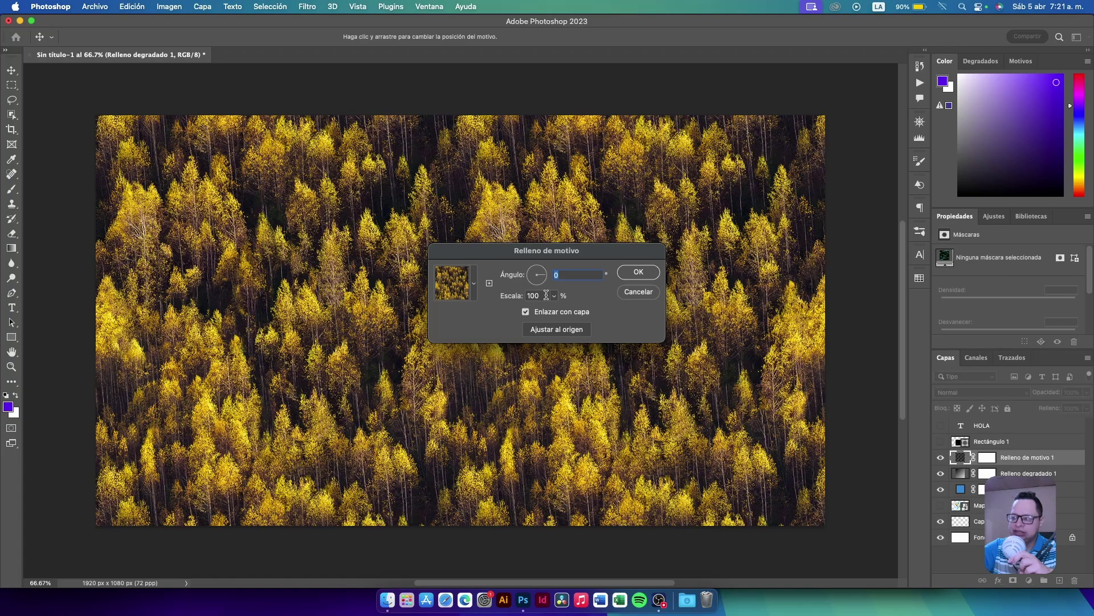
# Set the tree pattern's scale to 56% and confirm the pattern fill
pyautogui.click(552, 295)
pyautogui.moveTo(553, 312); pyautogui.dragTo(552, 313)
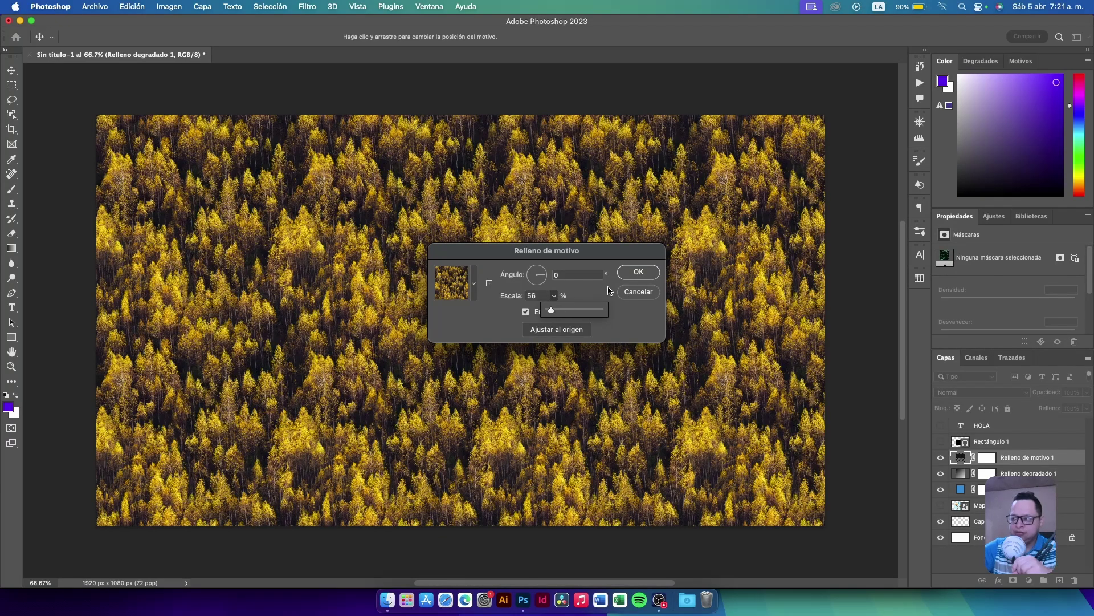
pyautogui.click(638, 272)
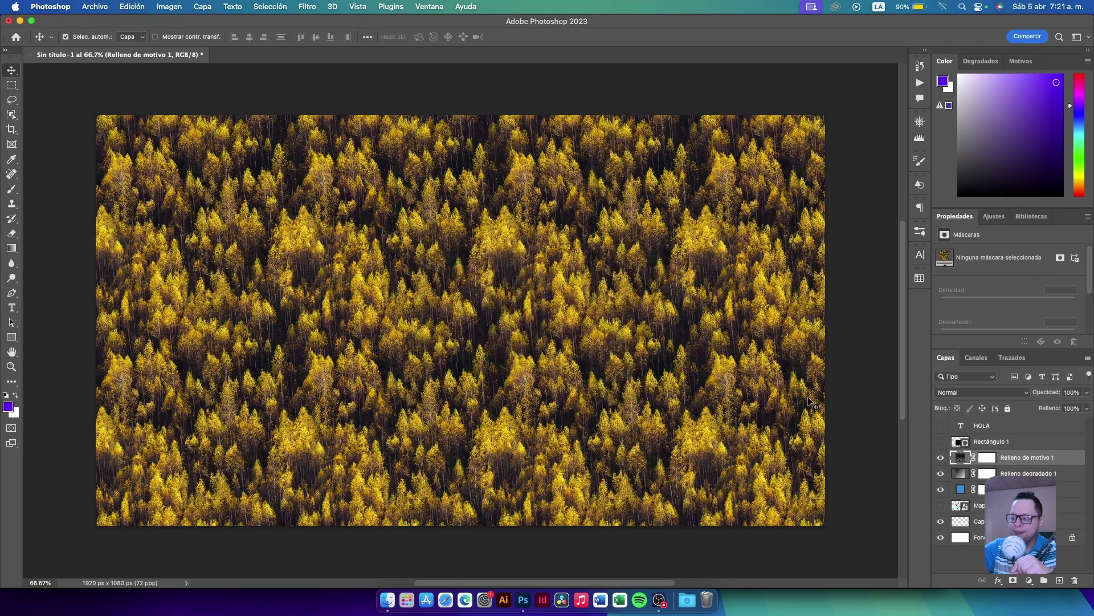
pyautogui.click(1030, 579)
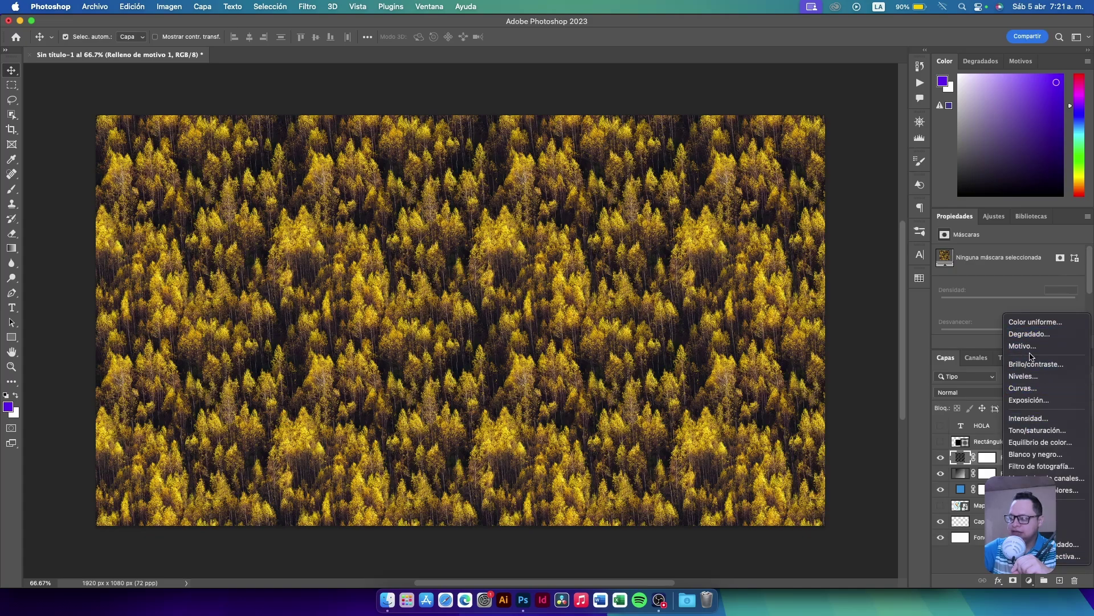
pyautogui.click(1050, 387)
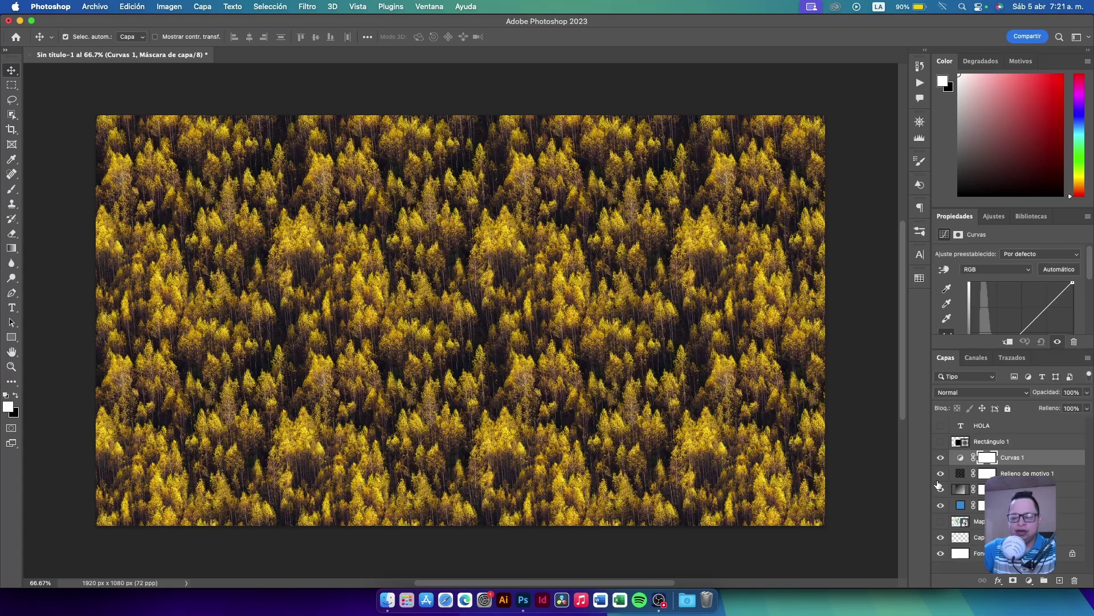
pyautogui.press('BackSpace')
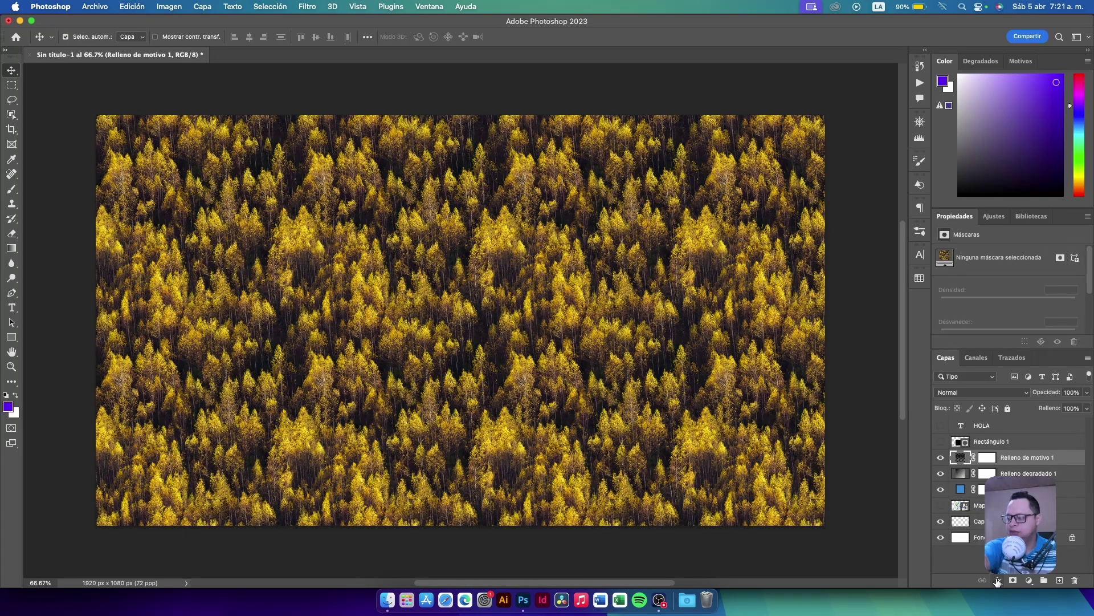
# Add a Brightness/Contrast adjustment layer above the pattern fill and select its adjustment thumbnail
pyautogui.click(1031, 581)
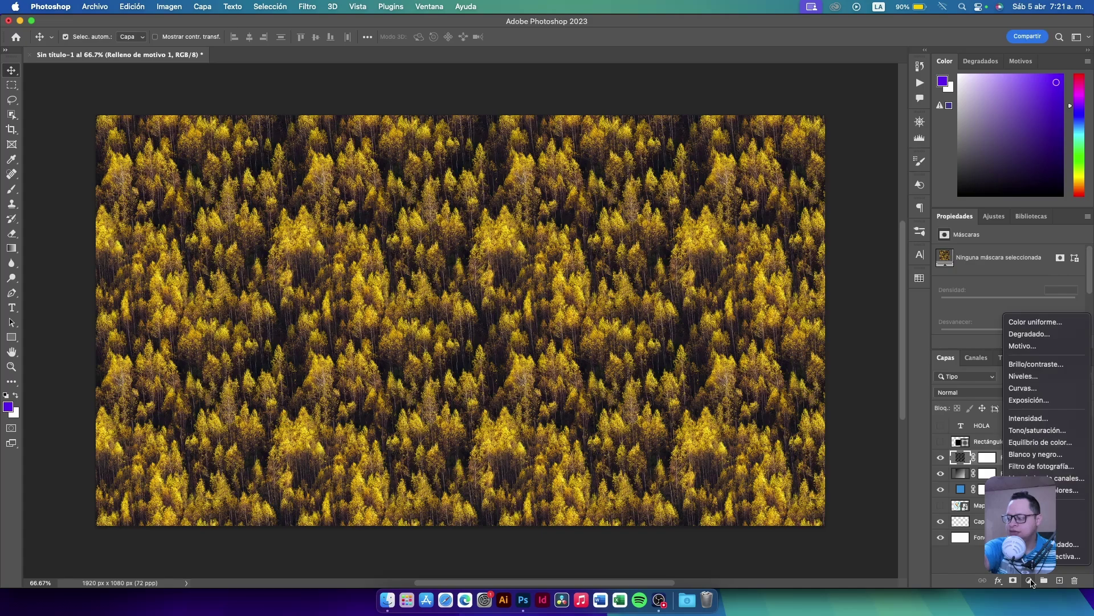
pyautogui.click(1057, 365)
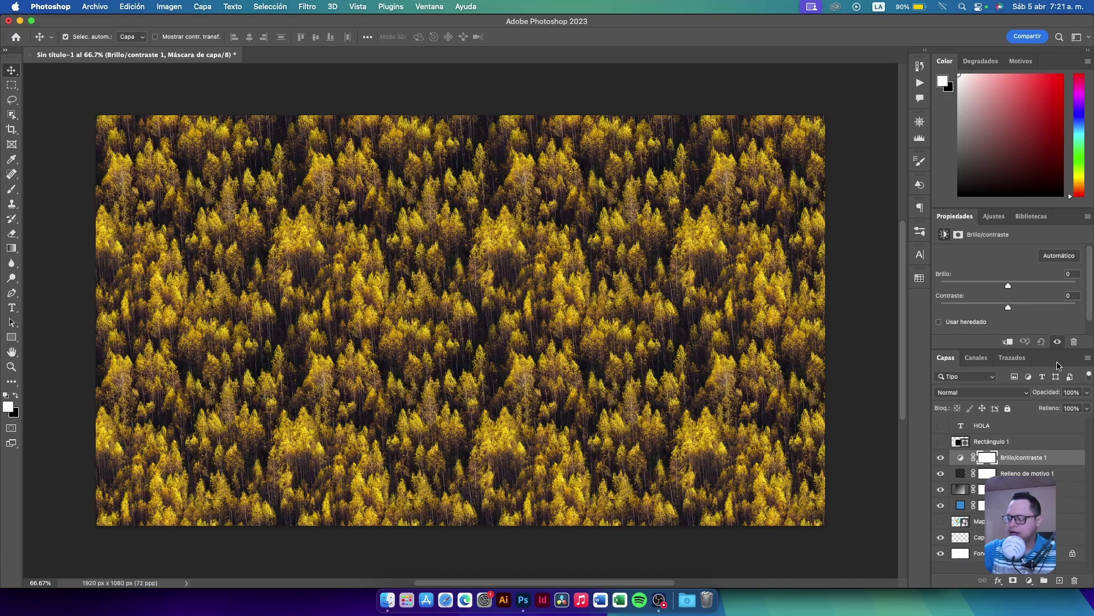
pyautogui.click(962, 458)
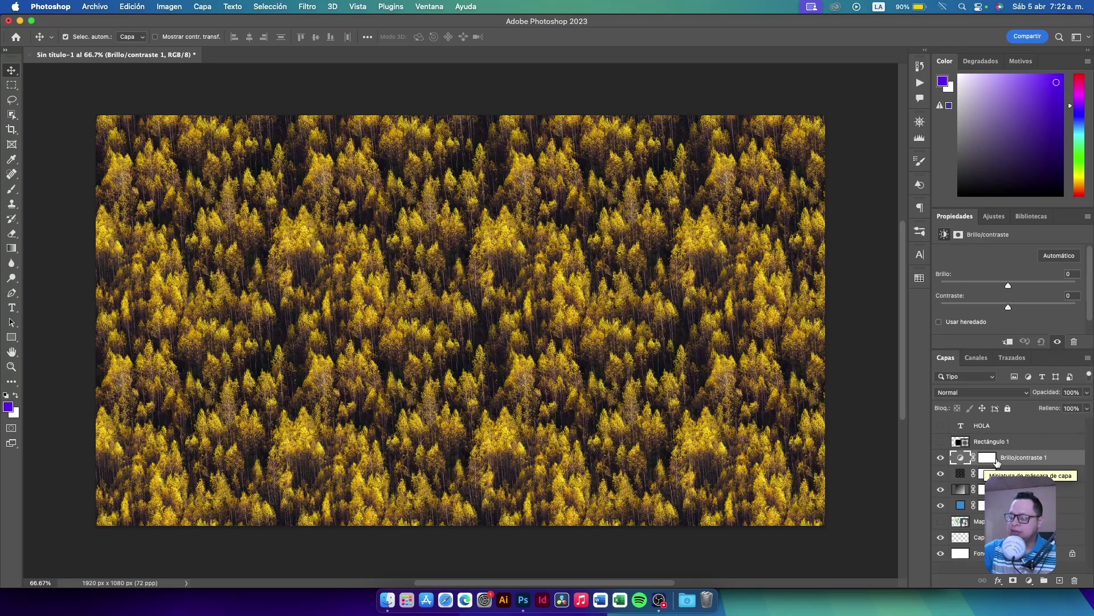
# View the Brillo/contraste 1 layer's style options, cancel them, and enlarge the area showing its adjustment properties
pyautogui.doubleClick(1066, 458)
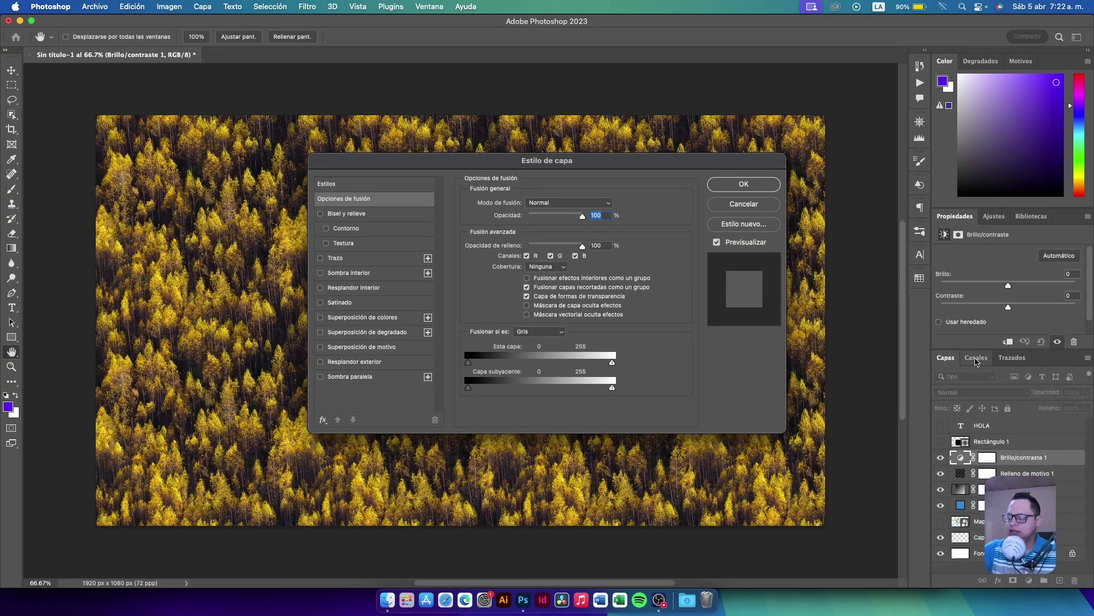
pyautogui.click(764, 204)
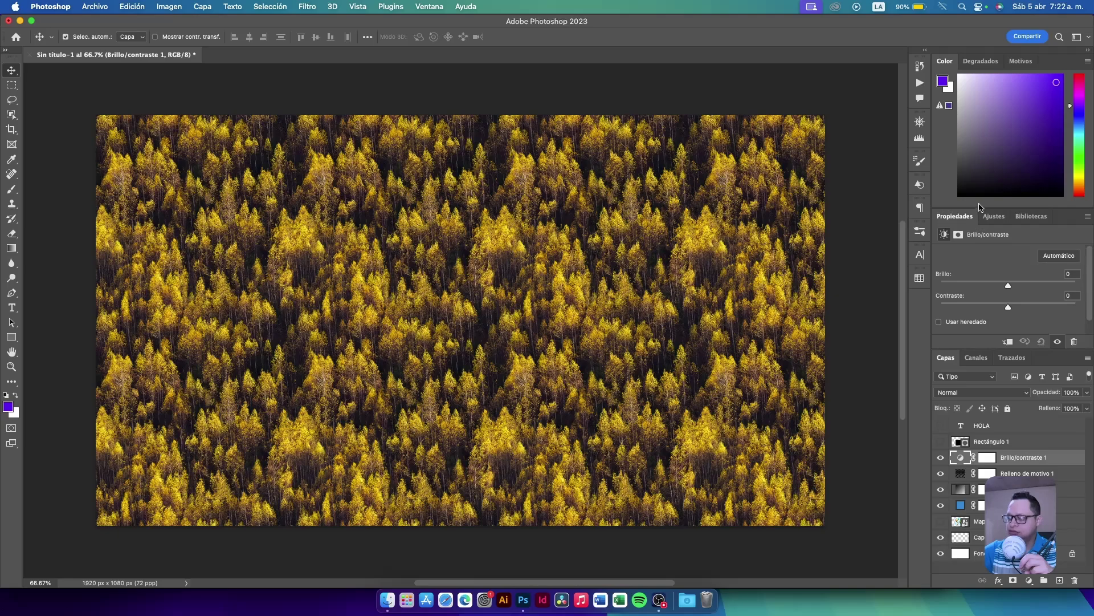
pyautogui.moveTo(978, 209); pyautogui.dragTo(980, 127)
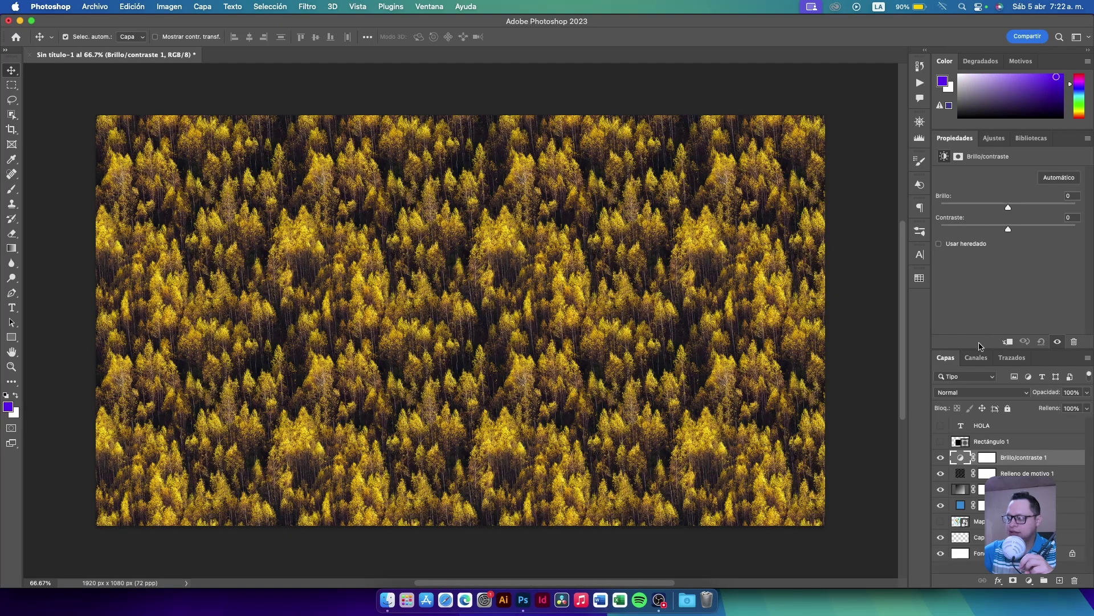
# Enlarge the space for the layer list and add a Levels adjustment layer above Brillo/contraste 1
pyautogui.moveTo(982, 349); pyautogui.dragTo(983, 263)
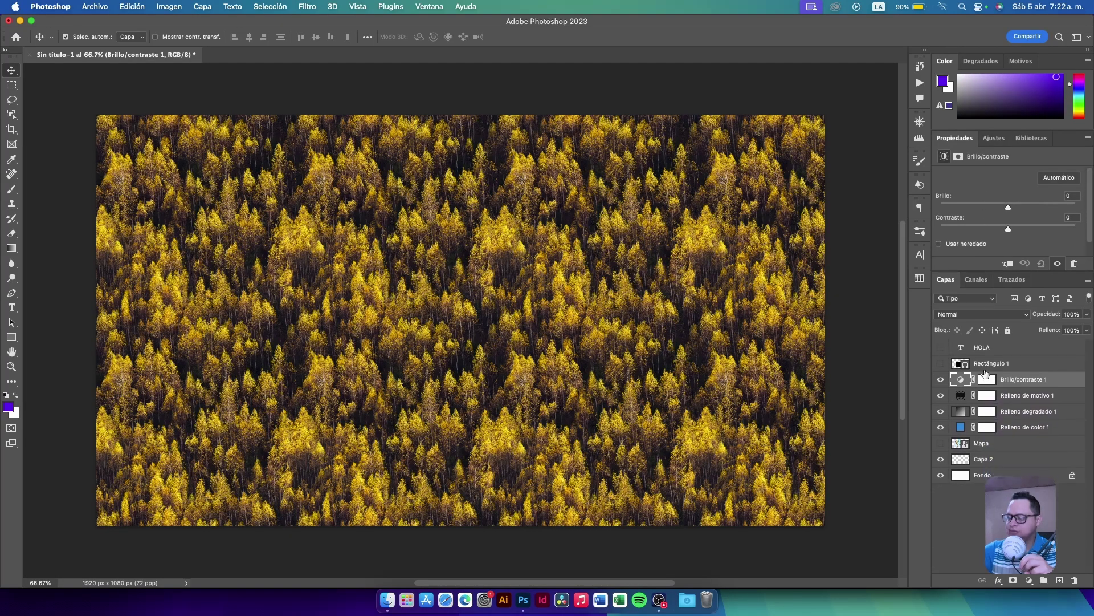
pyautogui.click(1029, 580)
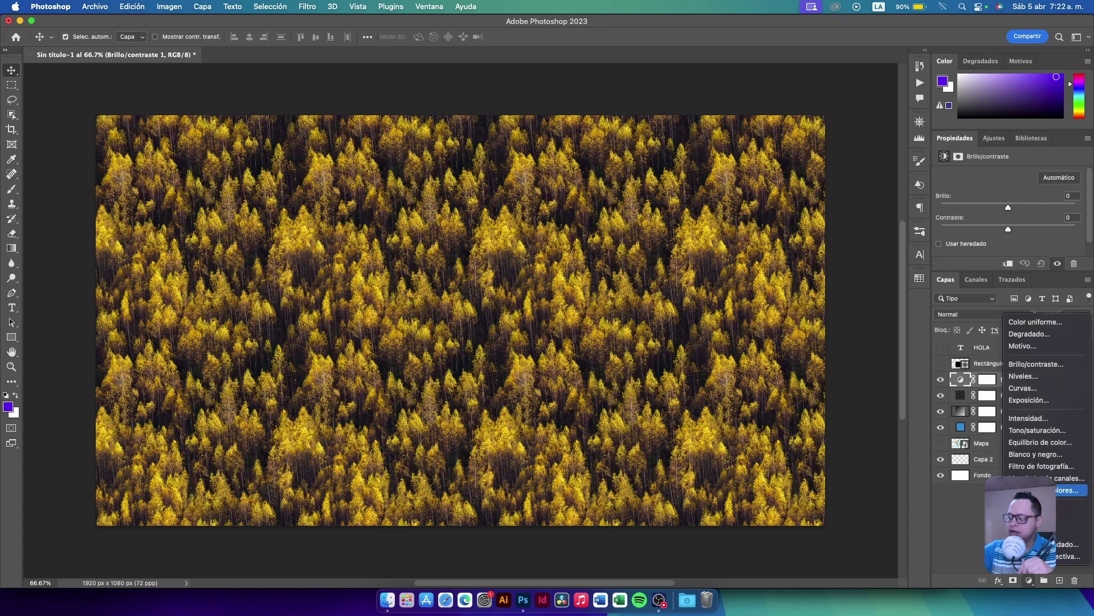
pyautogui.click(1038, 383)
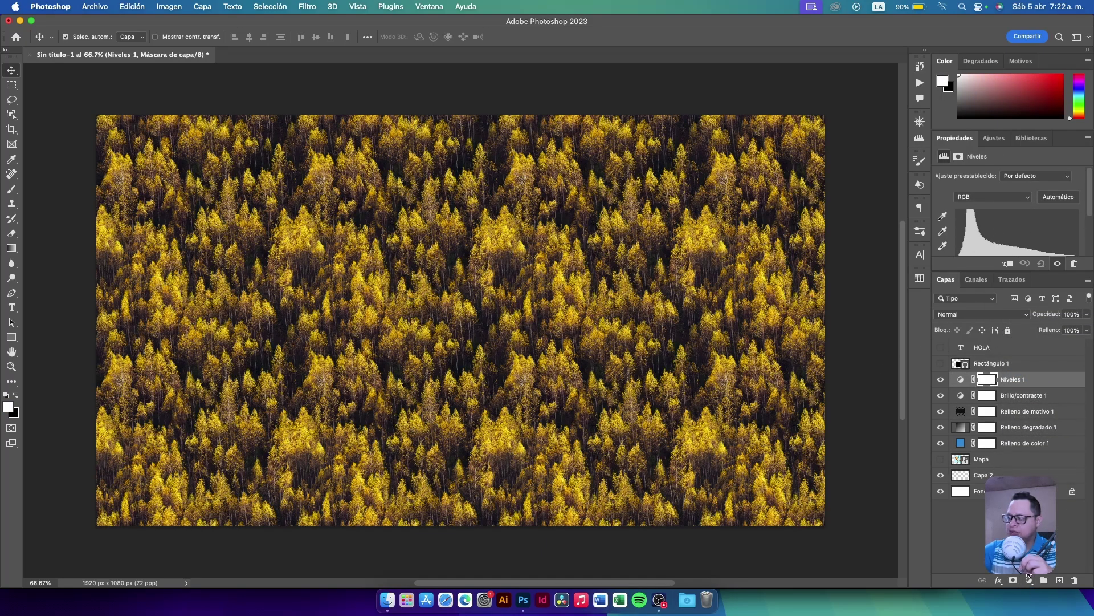
# Add a Curves adjustment layer above Niveles 1, float its properties over the canvas, and dock them back
pyautogui.click(1028, 578)
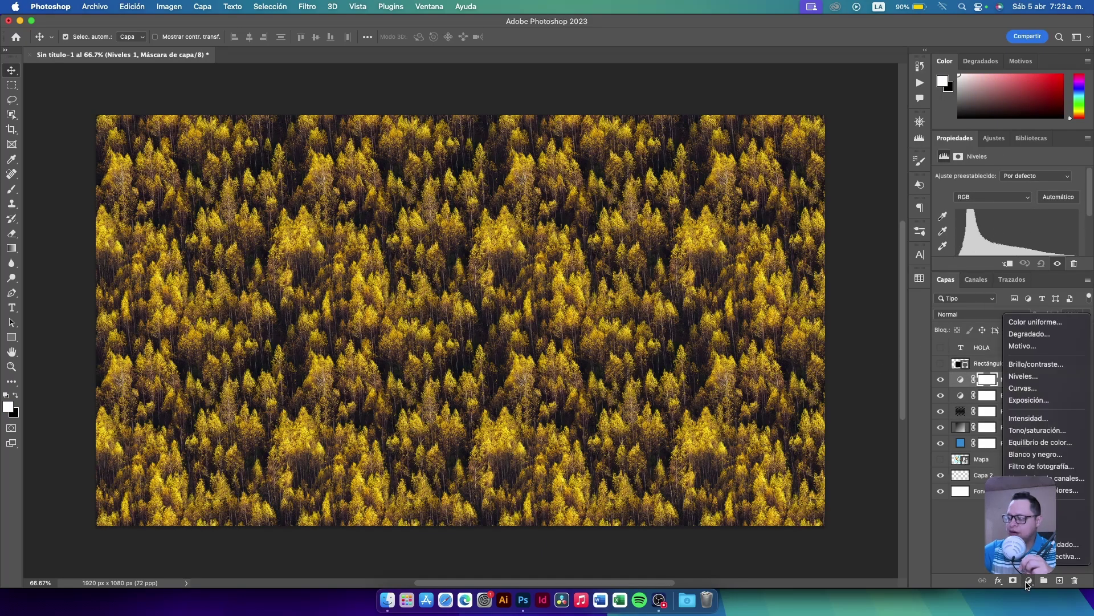
pyautogui.click(1052, 387)
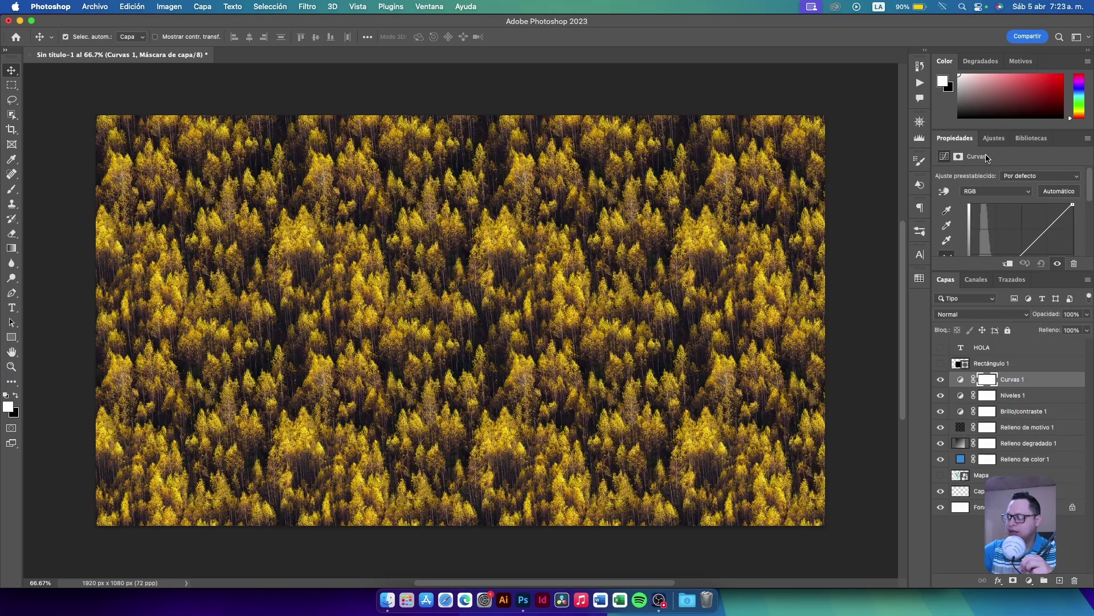
pyautogui.moveTo(967, 143); pyautogui.dragTo(686, 168)
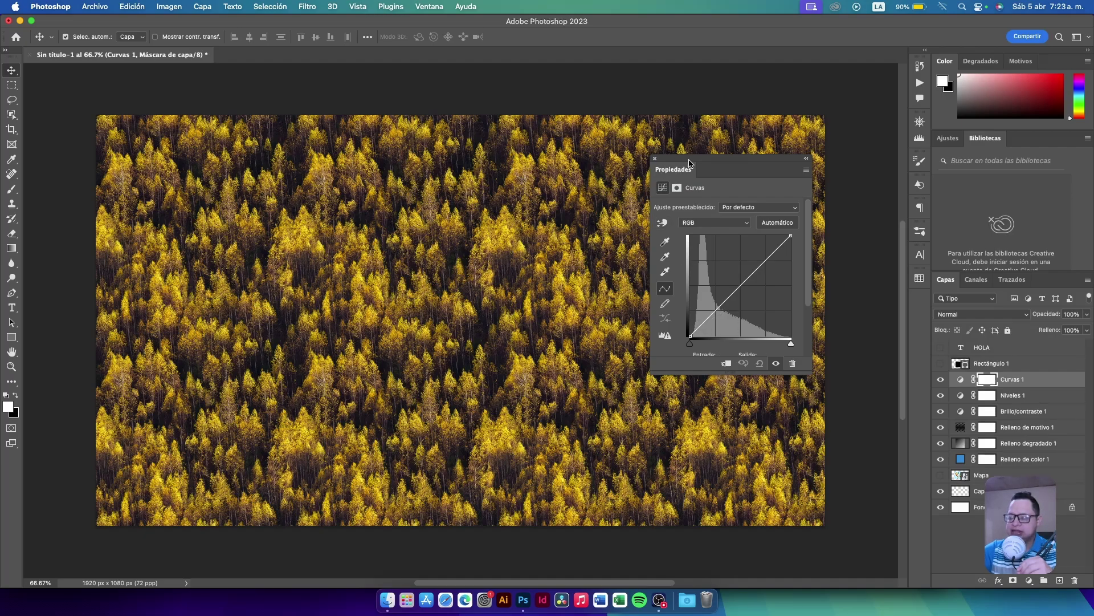
pyautogui.moveTo(696, 164); pyautogui.dragTo(1019, 141)
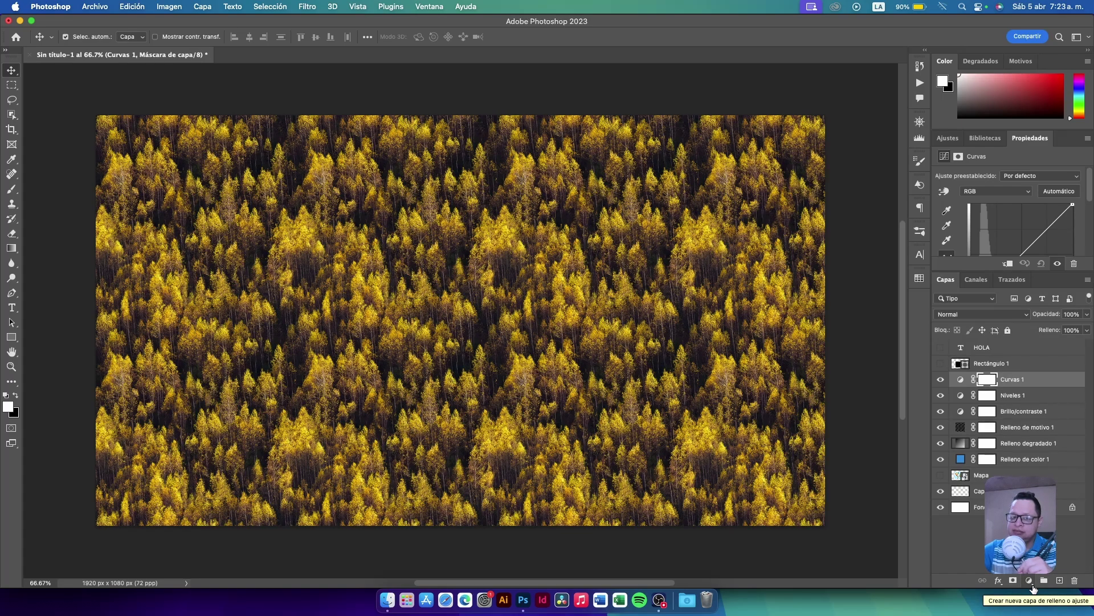
# Add an Exposure and a Vibrance (Intensidad) adjustment layer above Curvas 1
pyautogui.click(1030, 580)
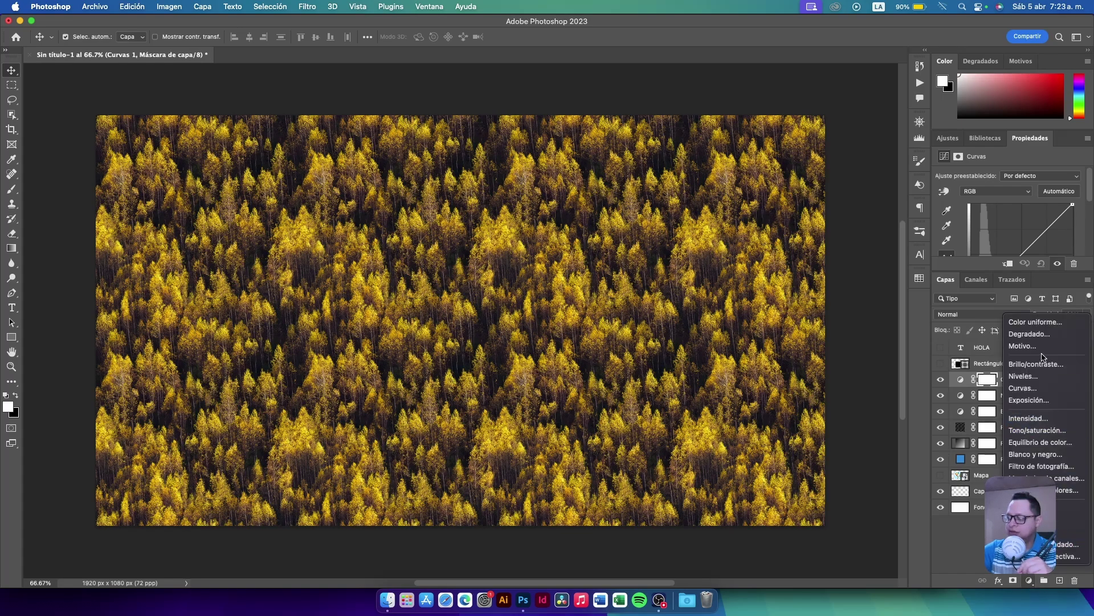
pyautogui.click(1030, 401)
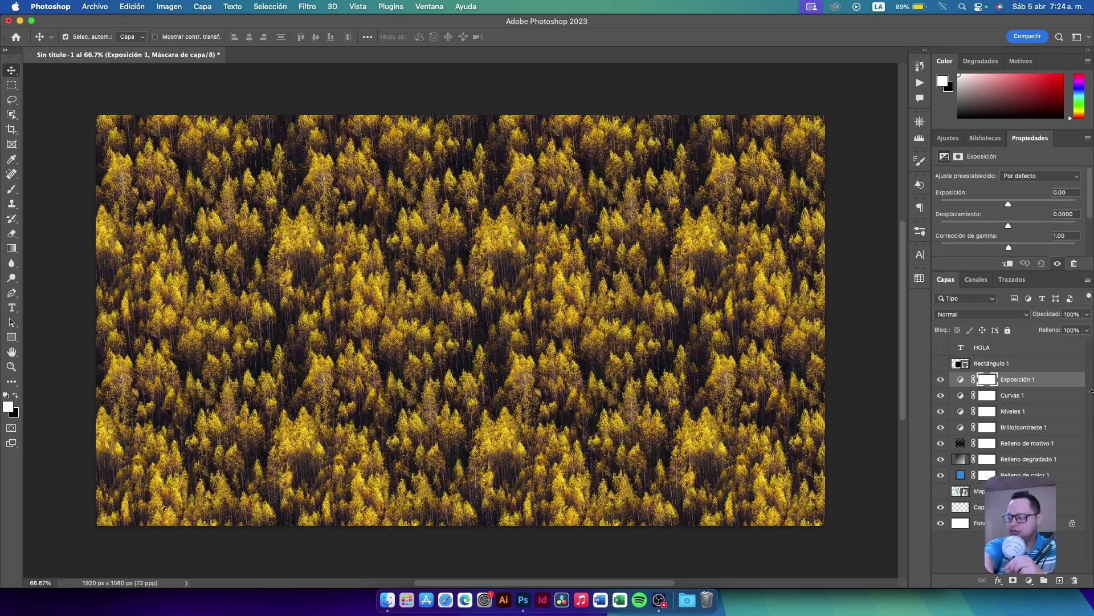
pyautogui.click(1029, 580)
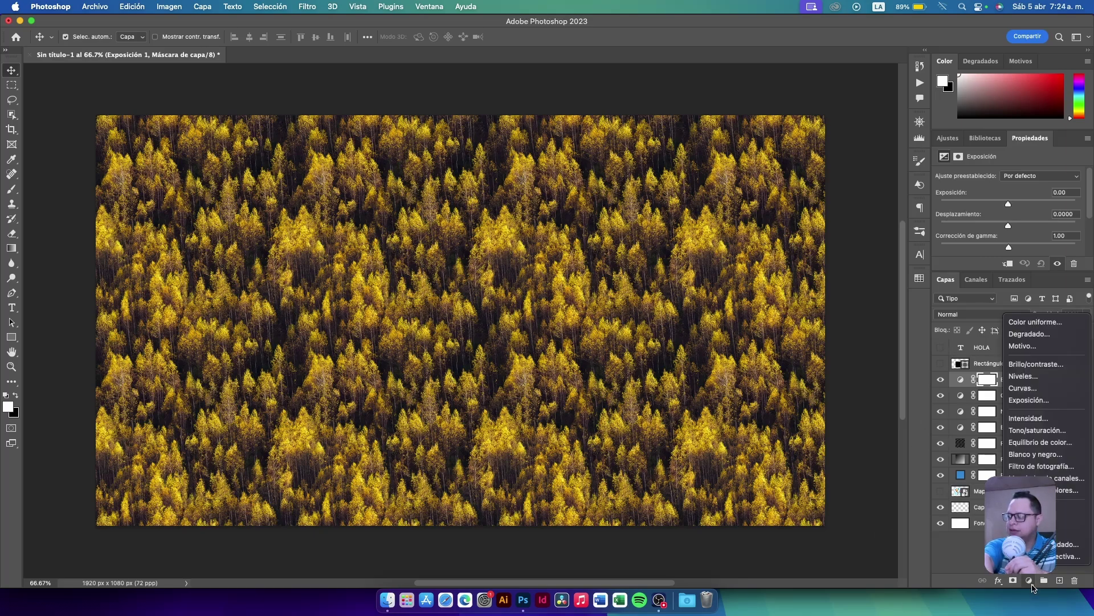
pyautogui.click(1053, 421)
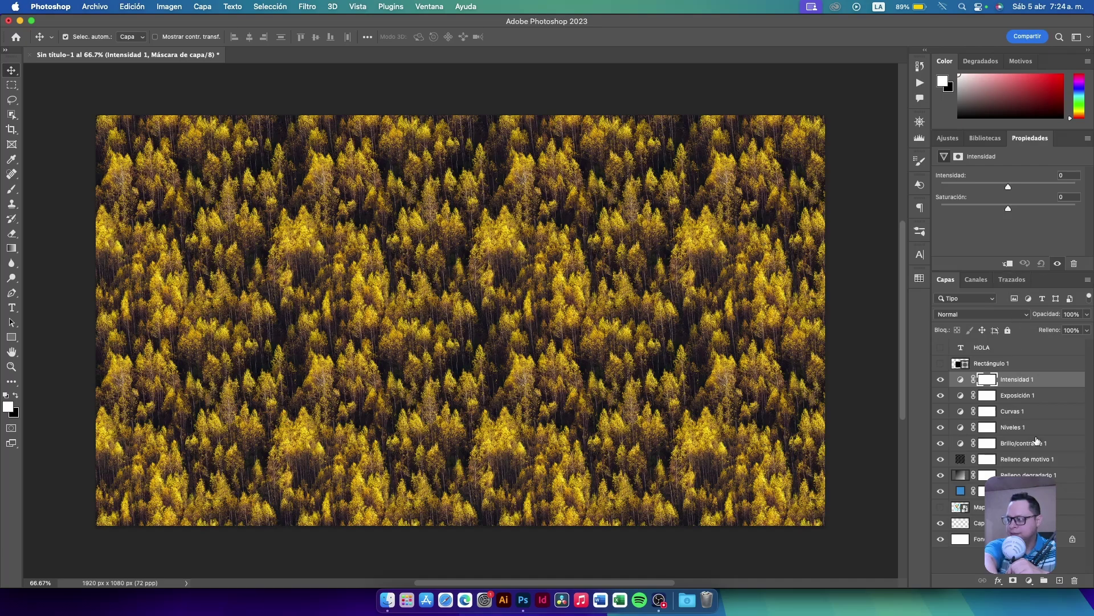
# Add a Hue/Saturation adjustment layer above Intensidad 1, and view the adjustment properties of the Vibrance and Exposure layers
pyautogui.click(1029, 579)
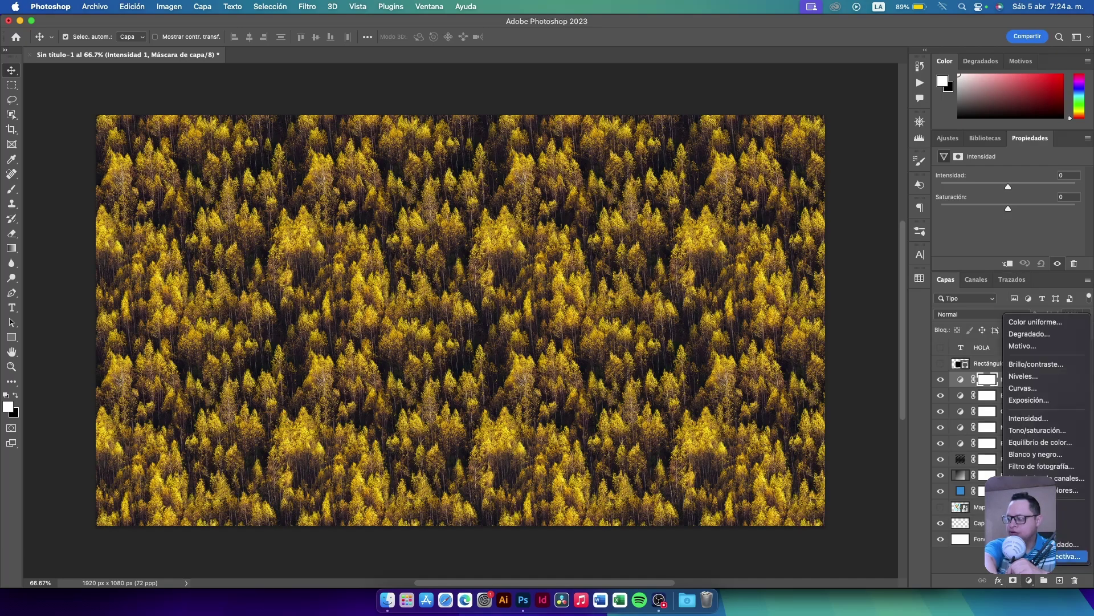
pyautogui.click(1078, 434)
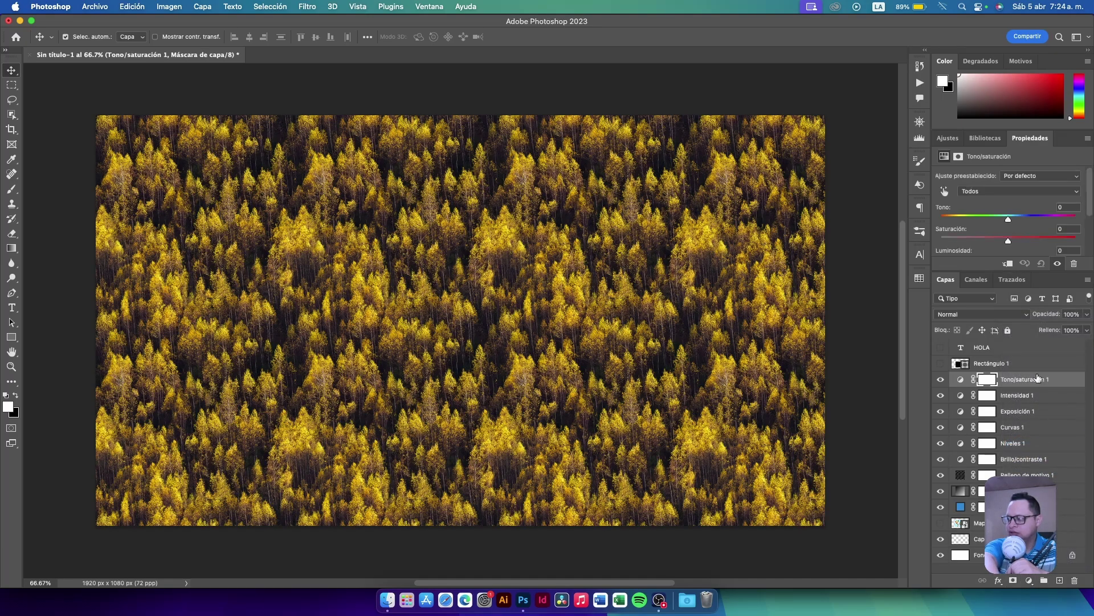
pyautogui.click(963, 381)
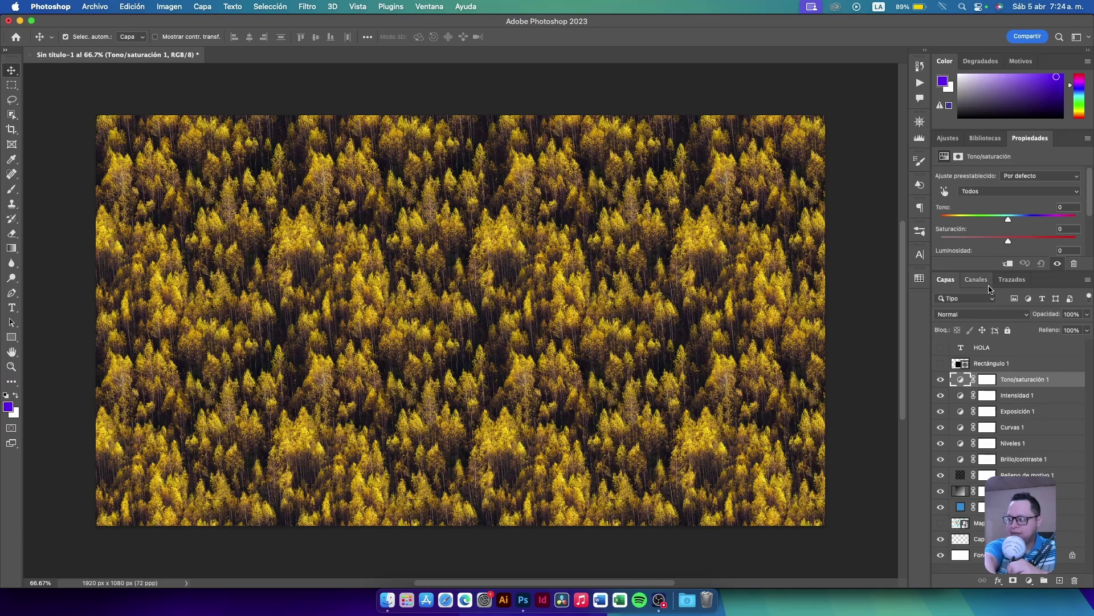
pyautogui.click(960, 396)
pyautogui.click(961, 411)
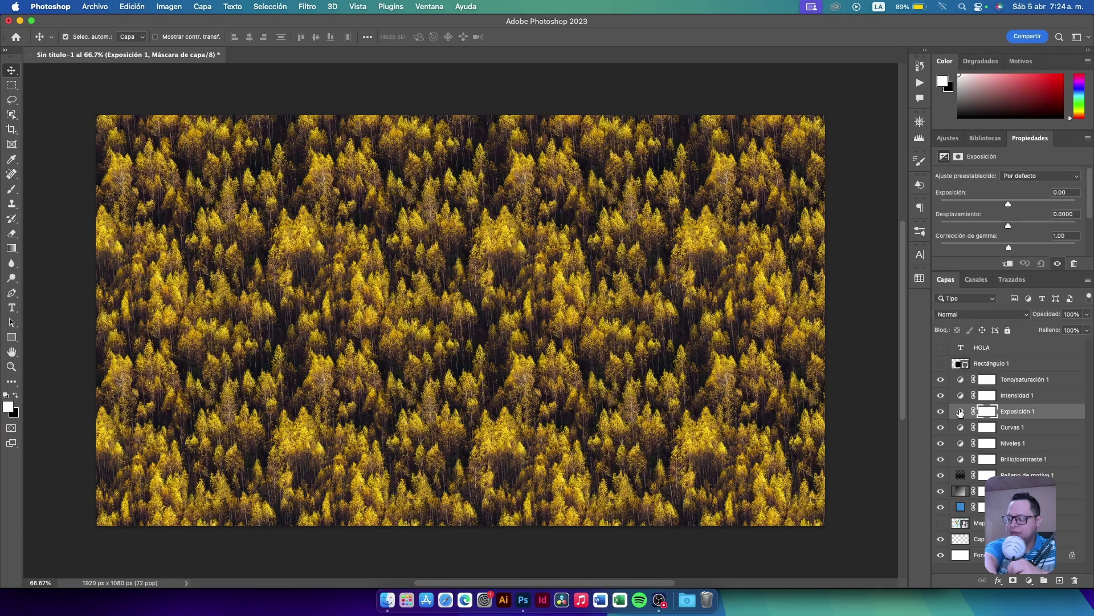
# Select the adjustment thumbnail of Tono/saturación 1, enlarge its properties area, and set the hue to +13
pyautogui.click(964, 383)
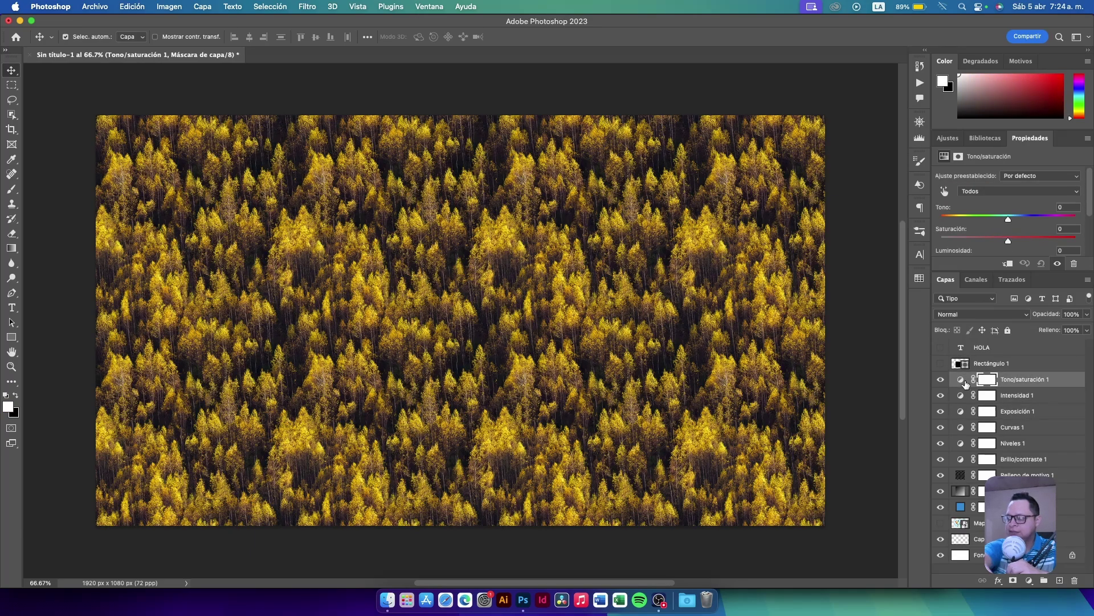
pyautogui.click(963, 381)
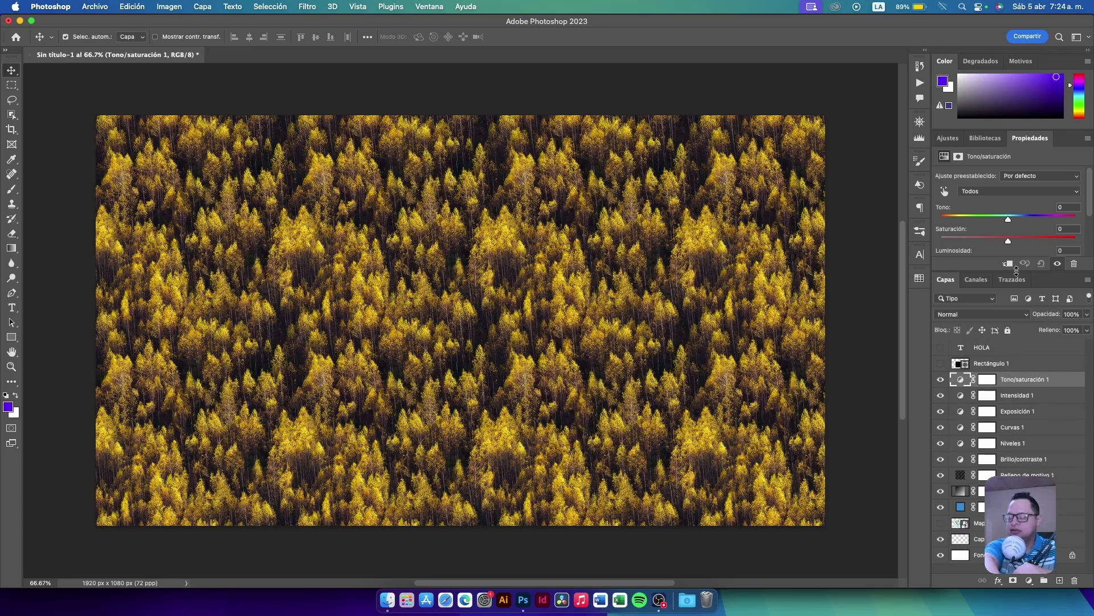
pyautogui.moveTo(1016, 272); pyautogui.dragTo(1016, 298)
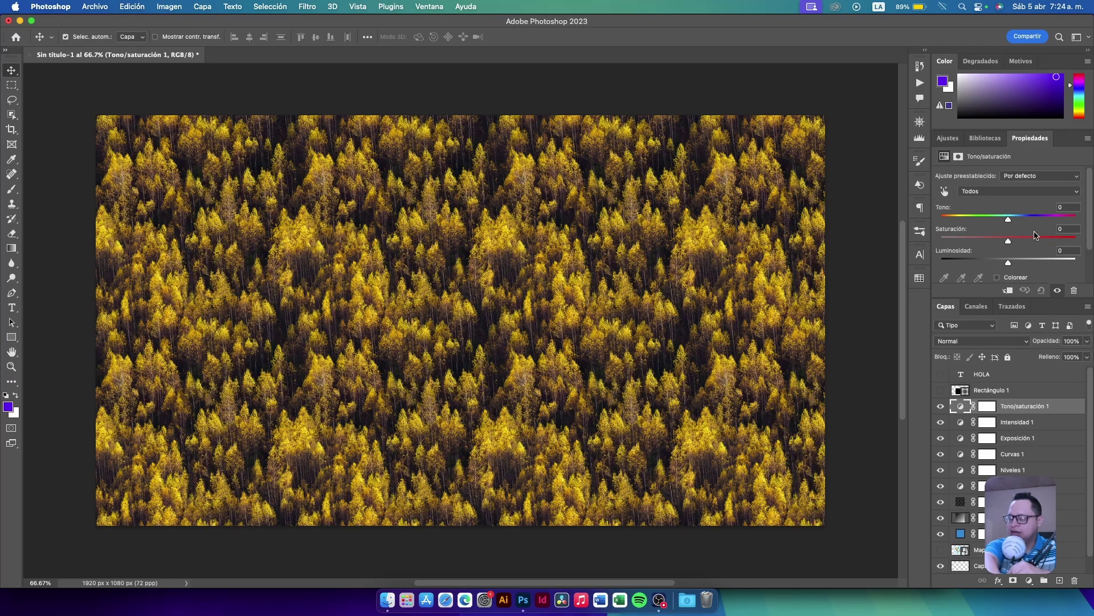
pyautogui.moveTo(1010, 221)
pyautogui.mouseDown()
pyautogui.moveTo(993, 222)
pyautogui.moveTo(1018, 221)
pyautogui.mouseUp()
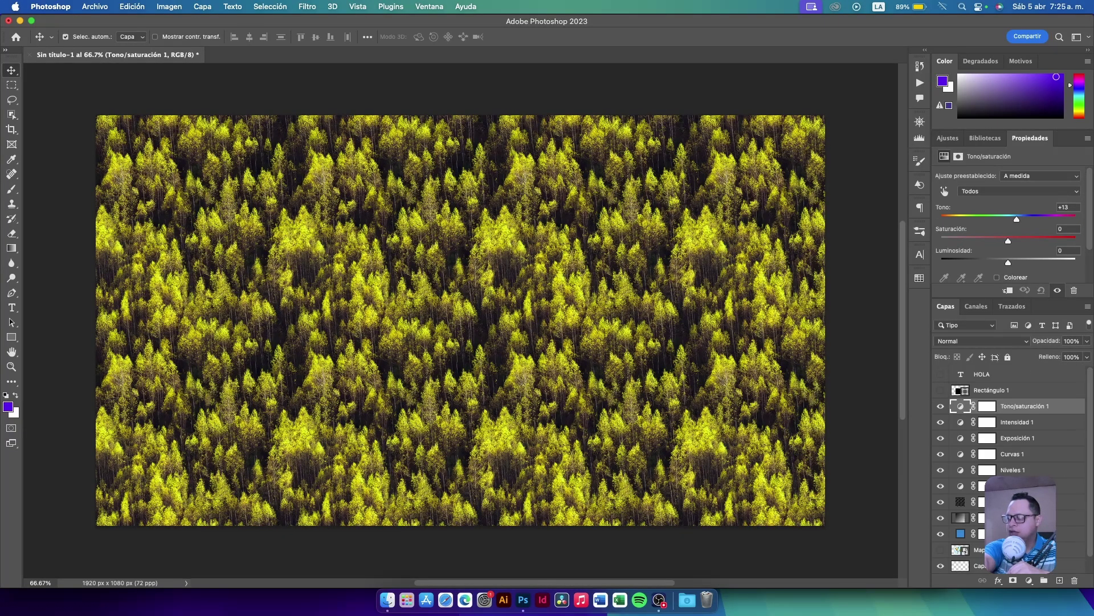
# Add a Color Balance adjustment layer above Tono/saturación 1, try a midtone shift towards magenta, and reset the adjustment
pyautogui.click(1029, 581)
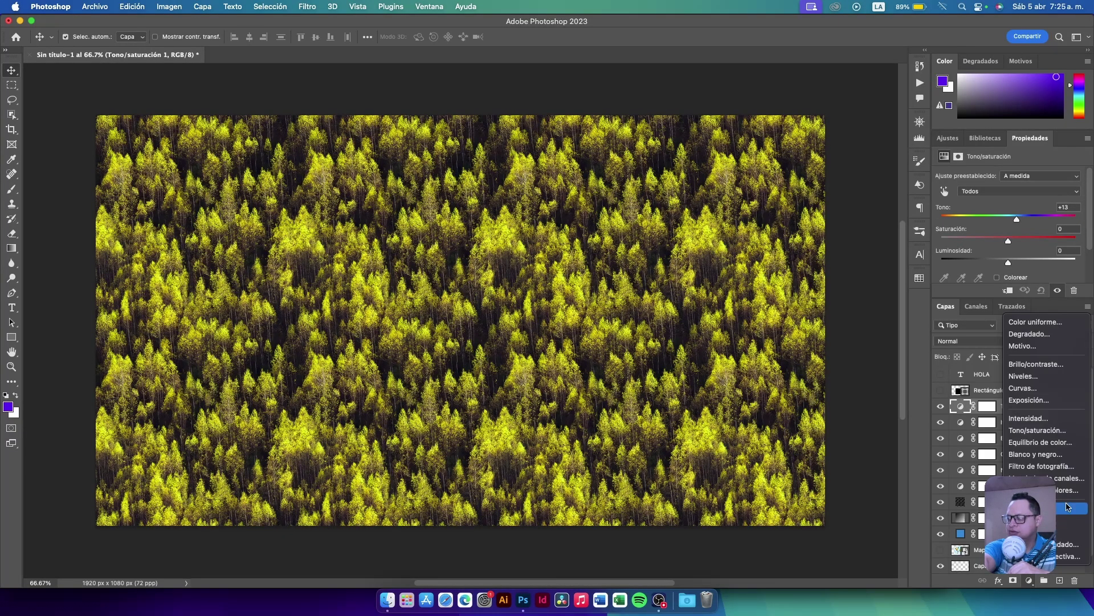
pyautogui.click(1069, 446)
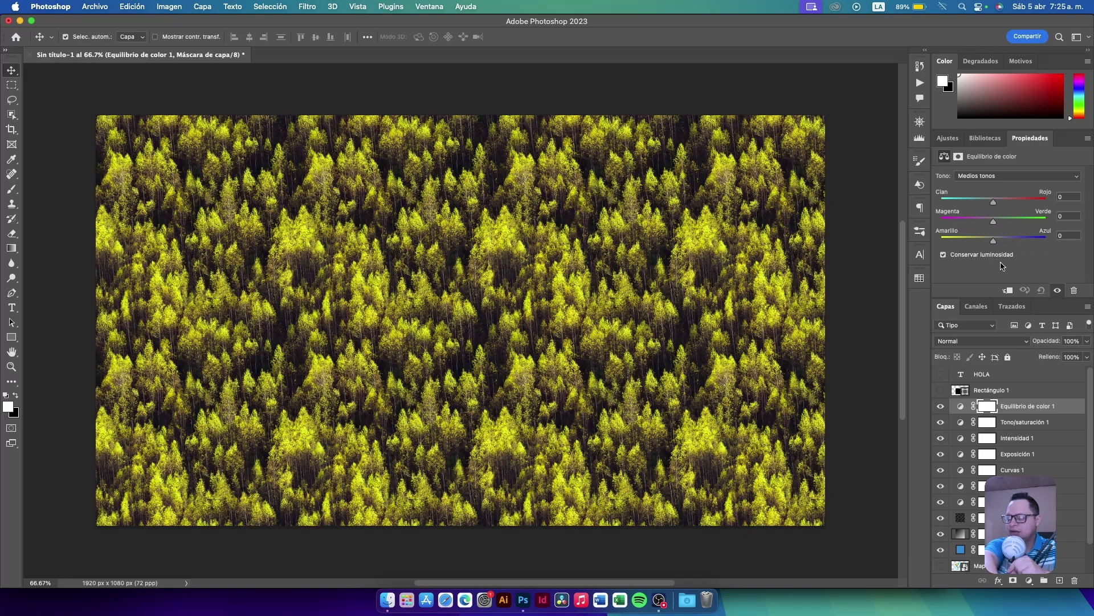
pyautogui.moveTo(995, 227); pyautogui.dragTo(980, 224)
pyautogui.click(1041, 290)
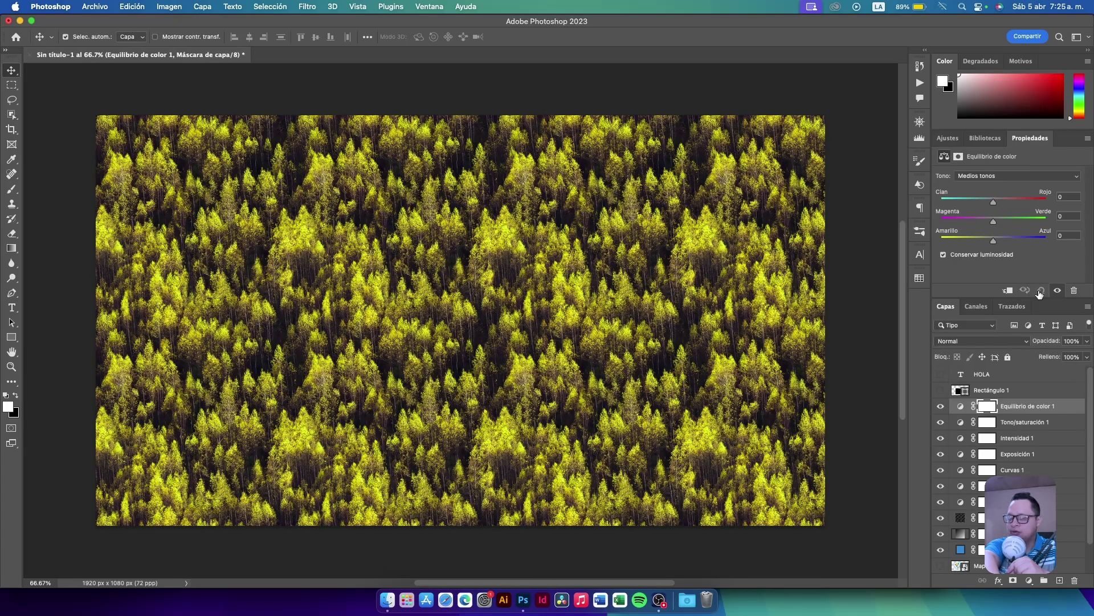
# Add a Black & White adjustment layer above Equilibrio de color 1 and hide it
pyautogui.click(1029, 580)
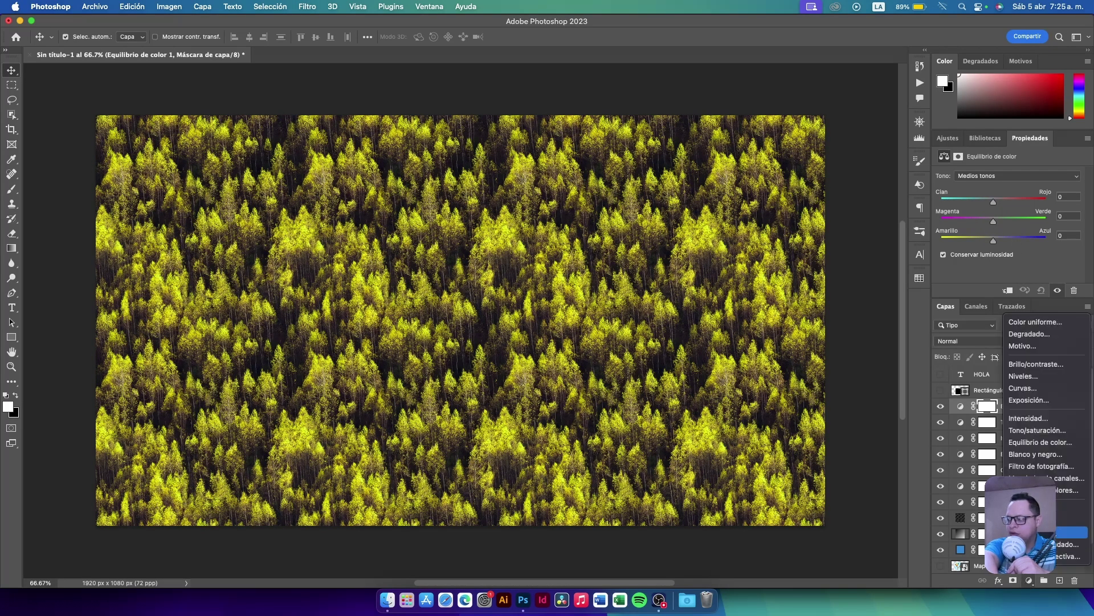
pyautogui.click(1056, 459)
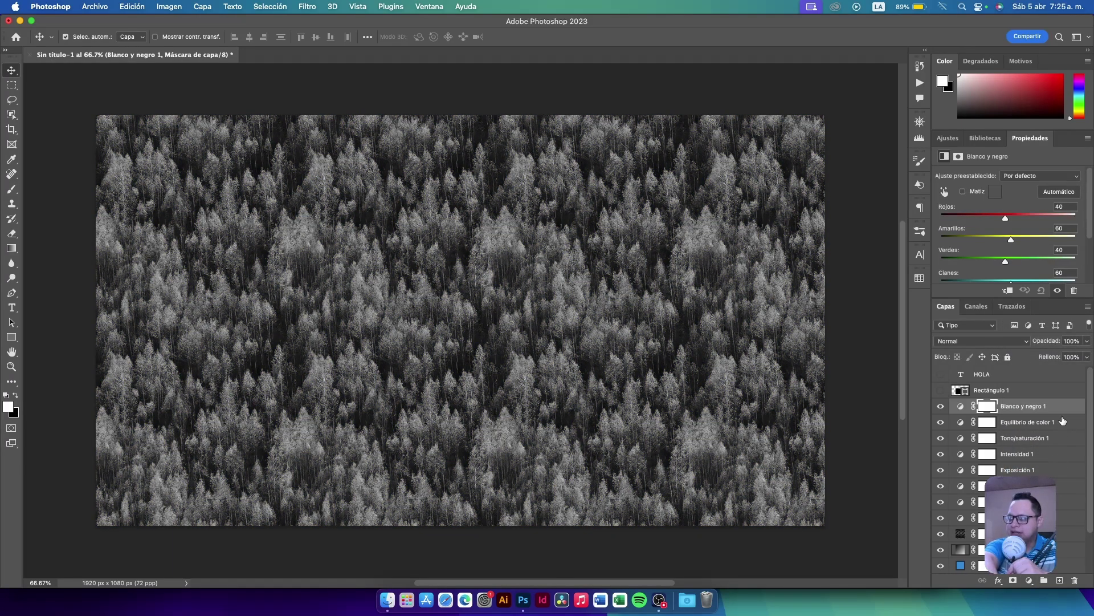
pyautogui.click(942, 406)
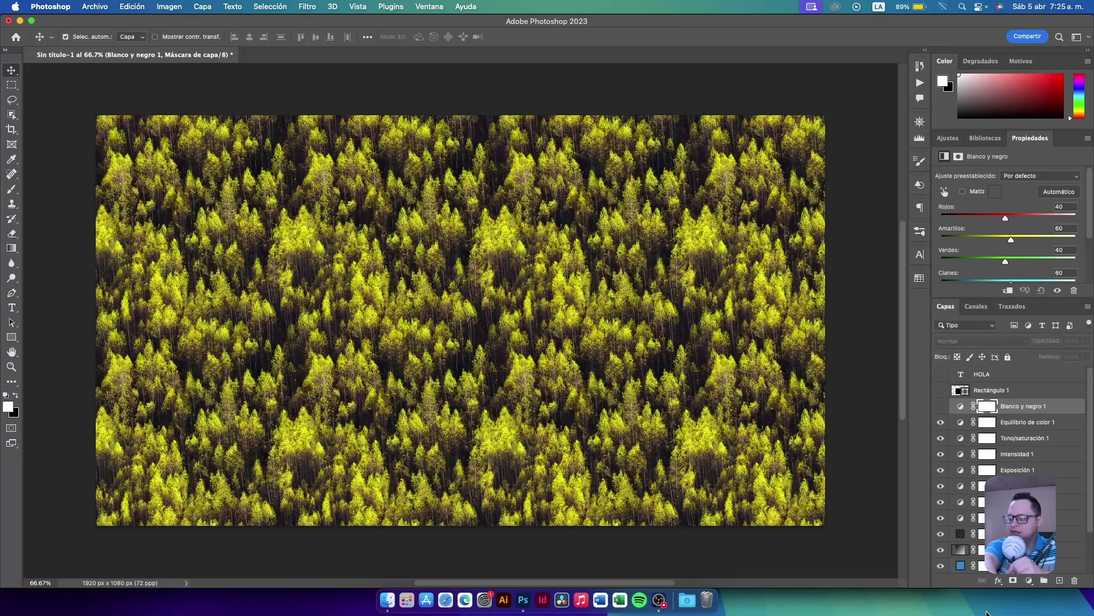
# Add a Photo Filter adjustment layer above Blanco y negro 1, keep Warming Filter (85), and hide the layer
pyautogui.click(1030, 580)
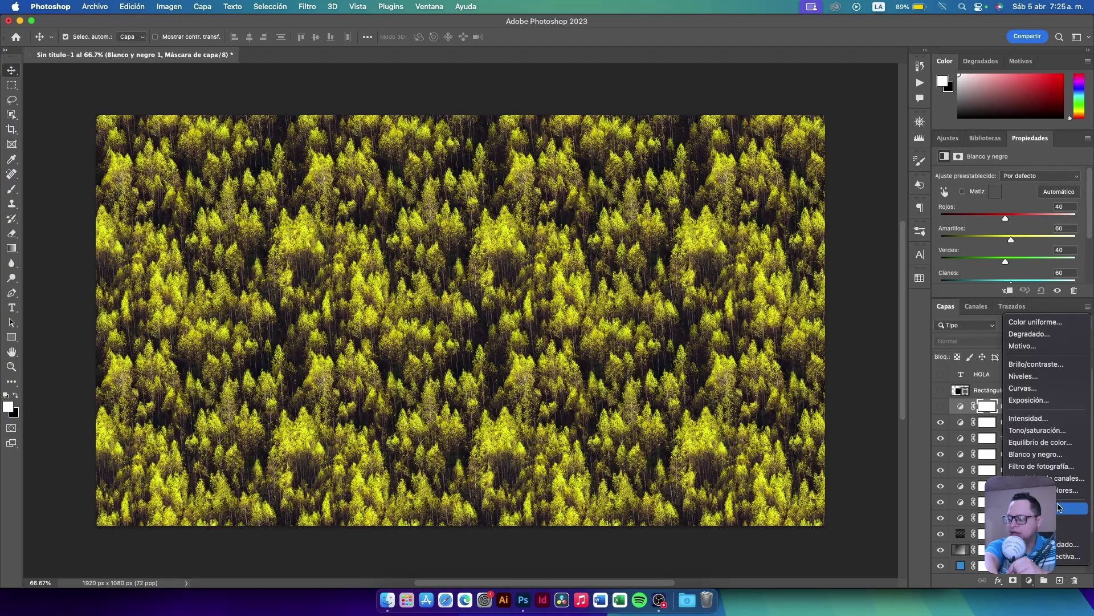
pyautogui.click(1058, 468)
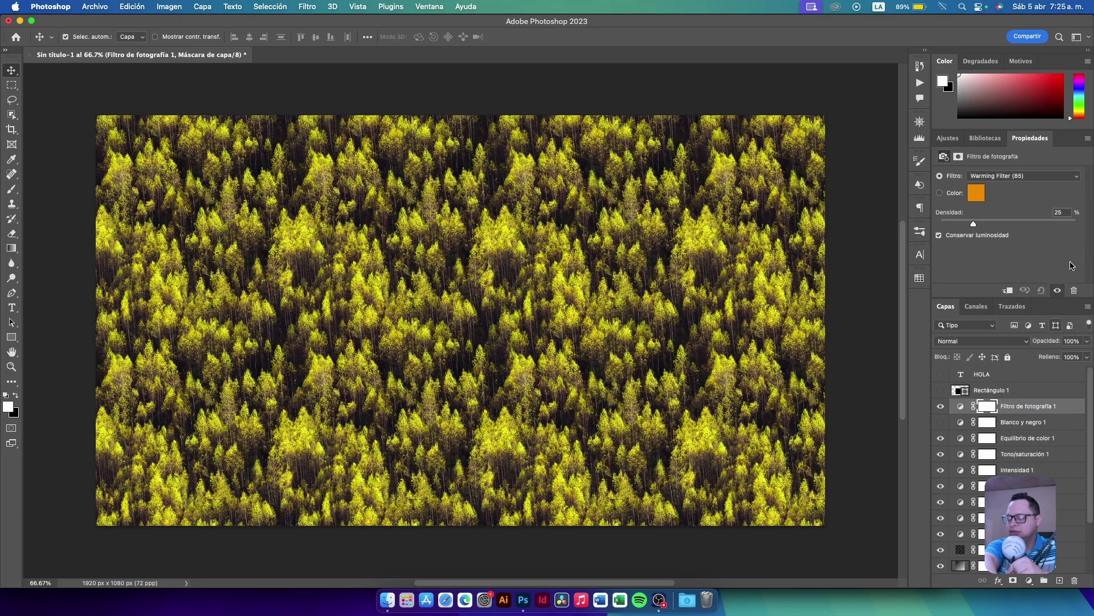
pyautogui.click(1076, 178)
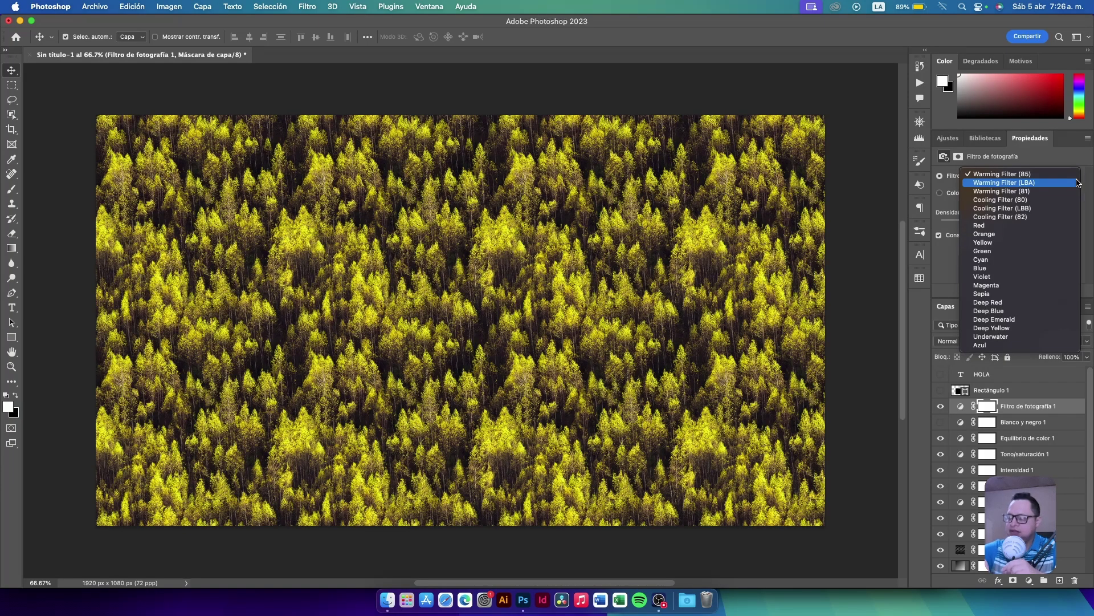
pyautogui.click(941, 295)
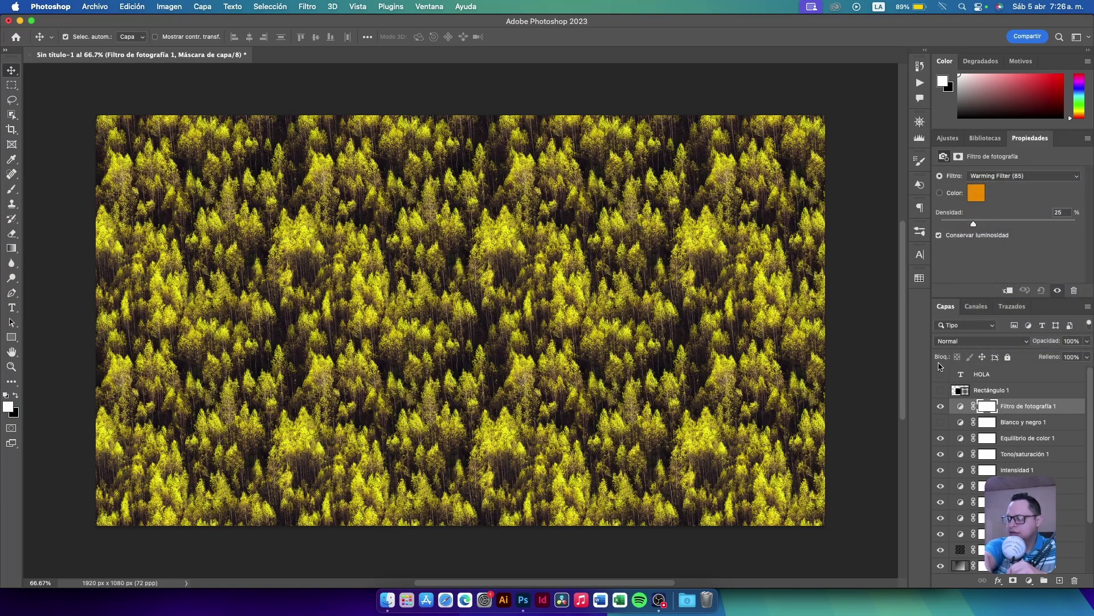
pyautogui.click(940, 408)
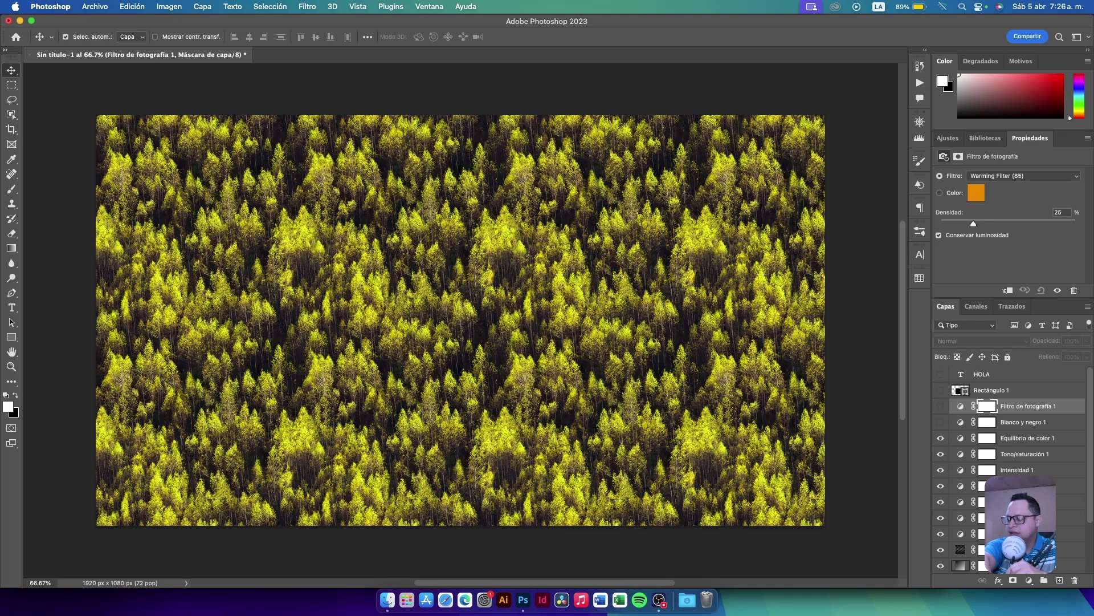
# Add a Channel Mixer and a Color Lookup adjustment layer above Filtro de fotografía 1
pyautogui.click(1029, 580)
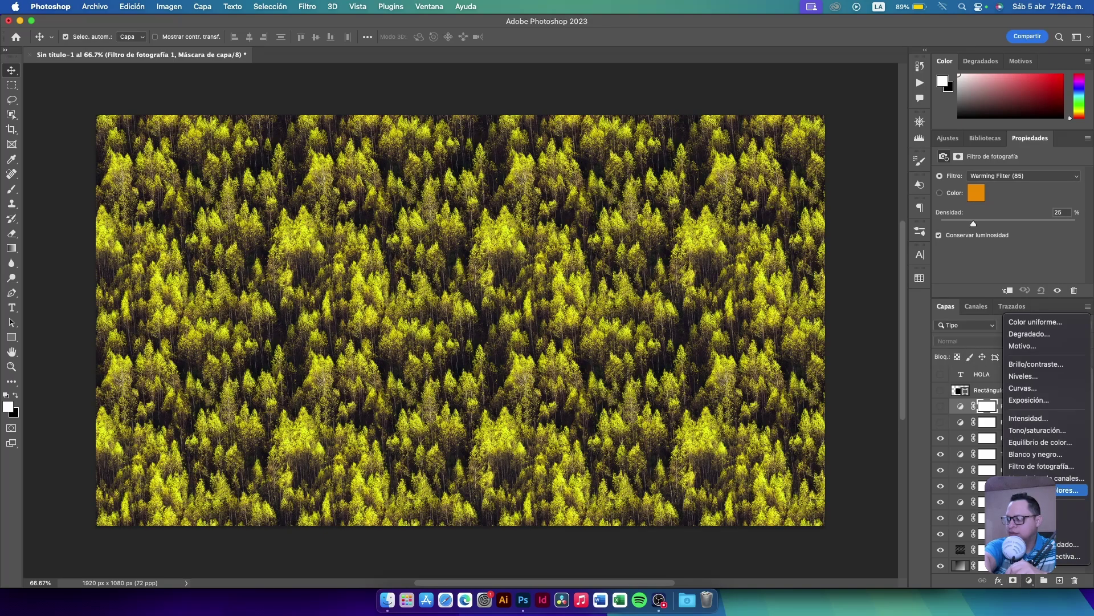
pyautogui.click(1046, 478)
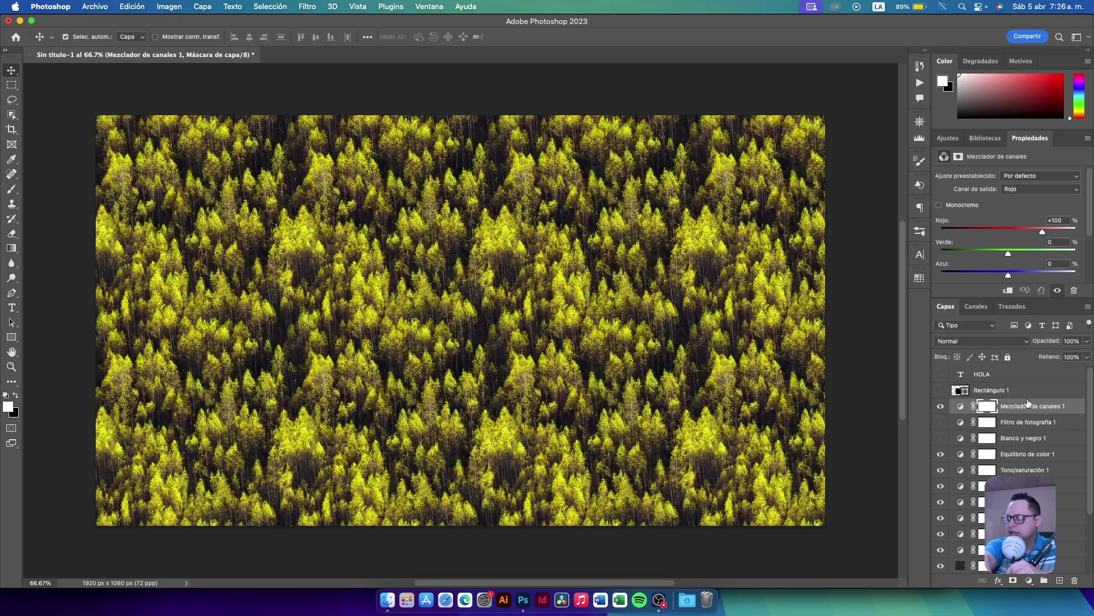
pyautogui.scroll(-3, 1018, 244)
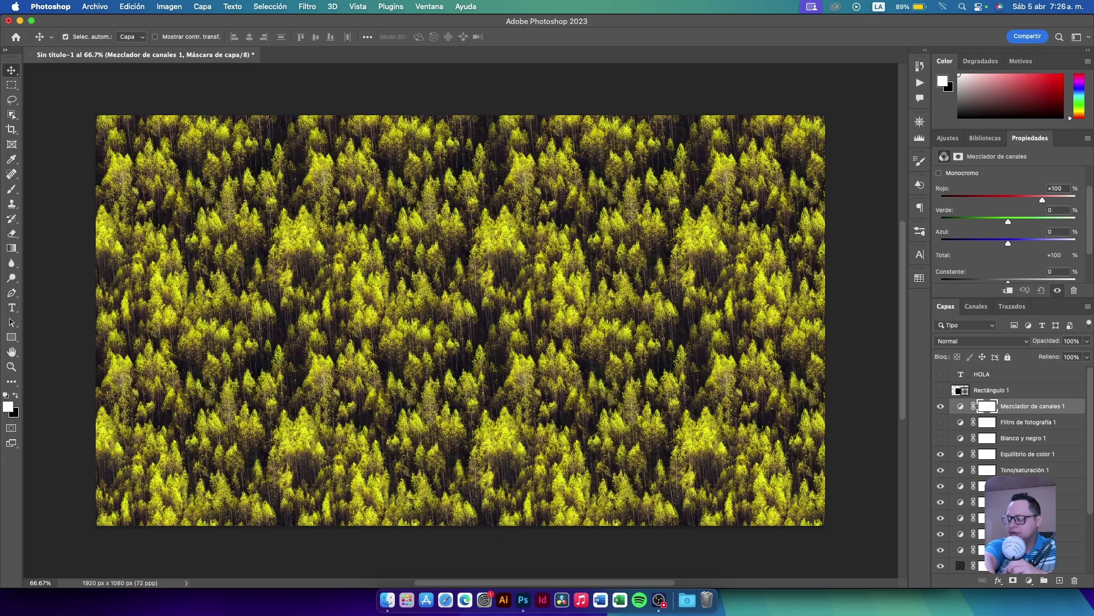
pyautogui.click(1029, 580)
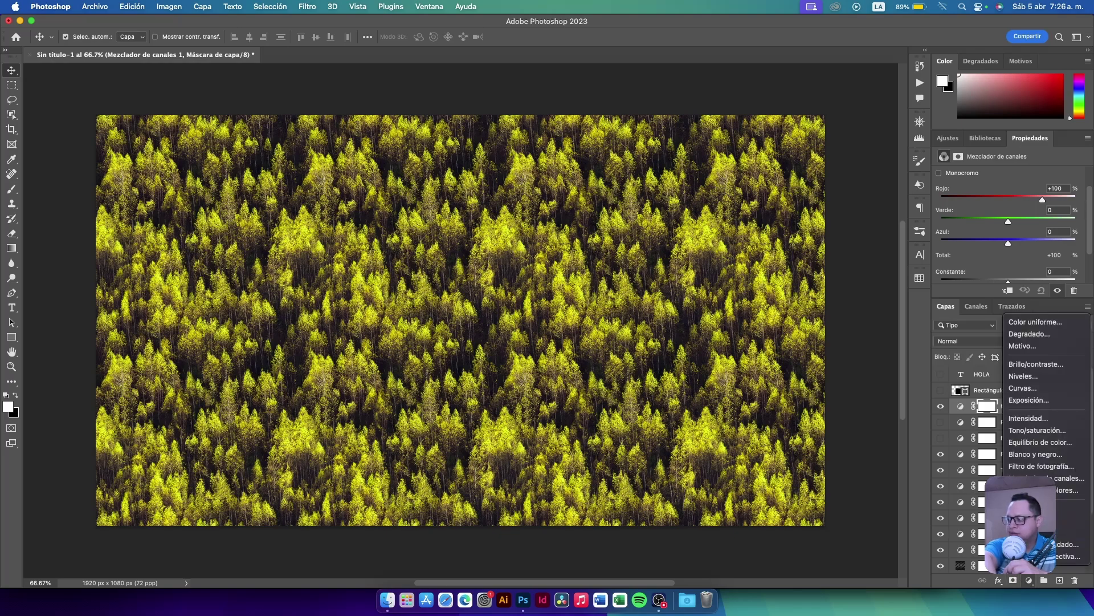
pyautogui.click(1040, 490)
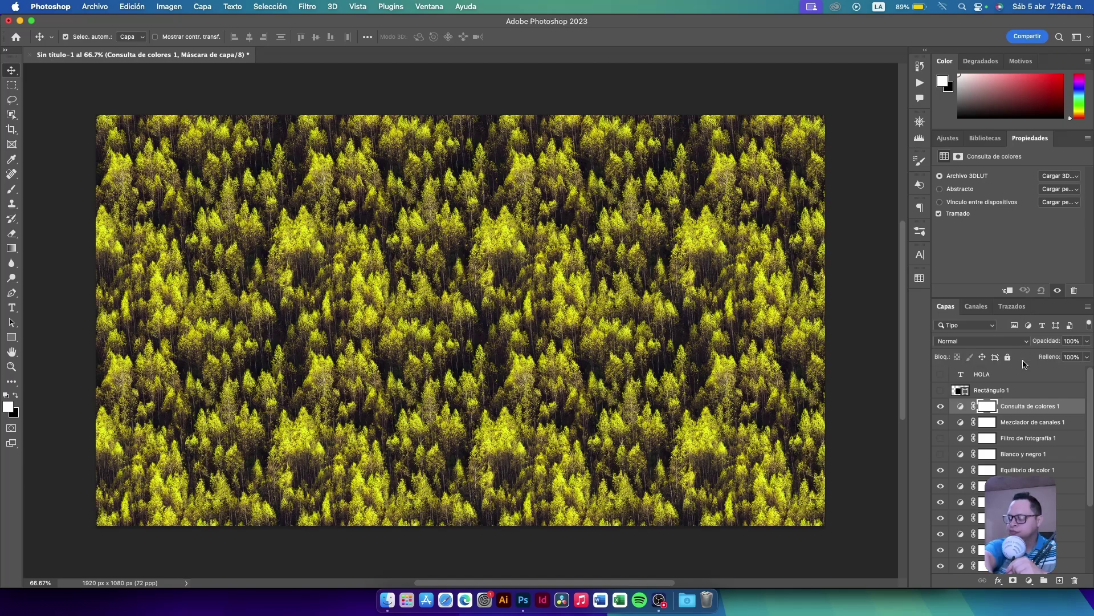
# Add an Invert adjustment layer above Consulta de colores 1 and hide it
pyautogui.click(1029, 580)
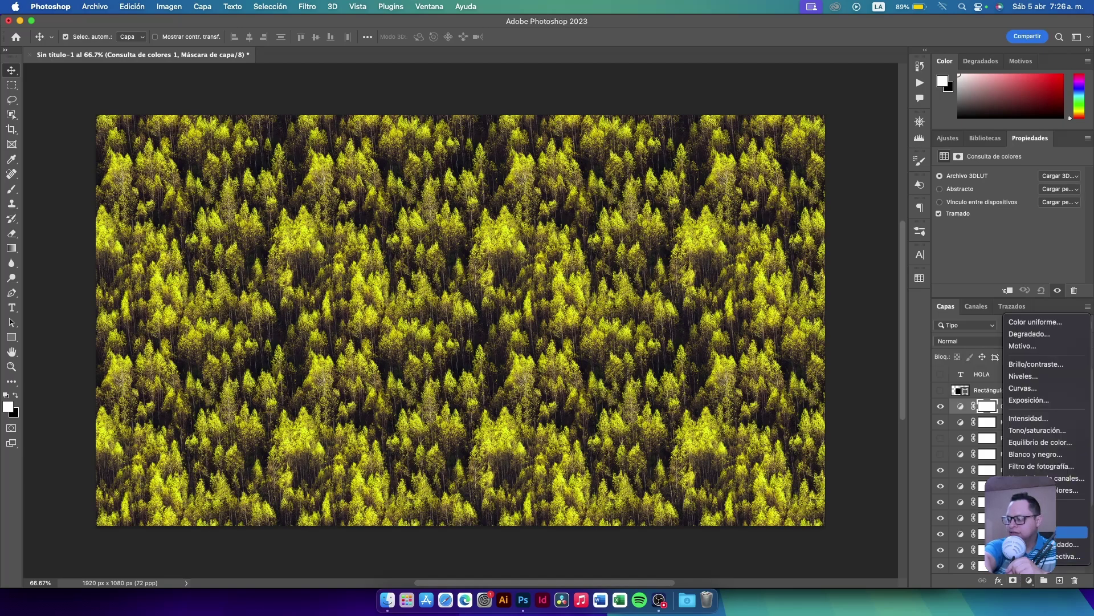
pyautogui.click(1066, 508)
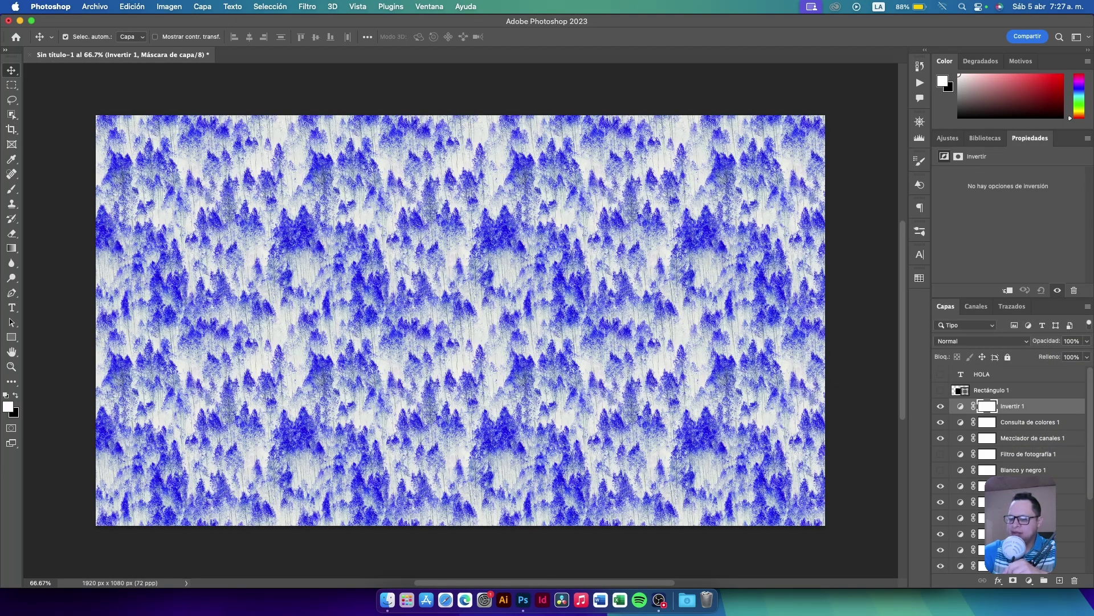
pyautogui.click(940, 406)
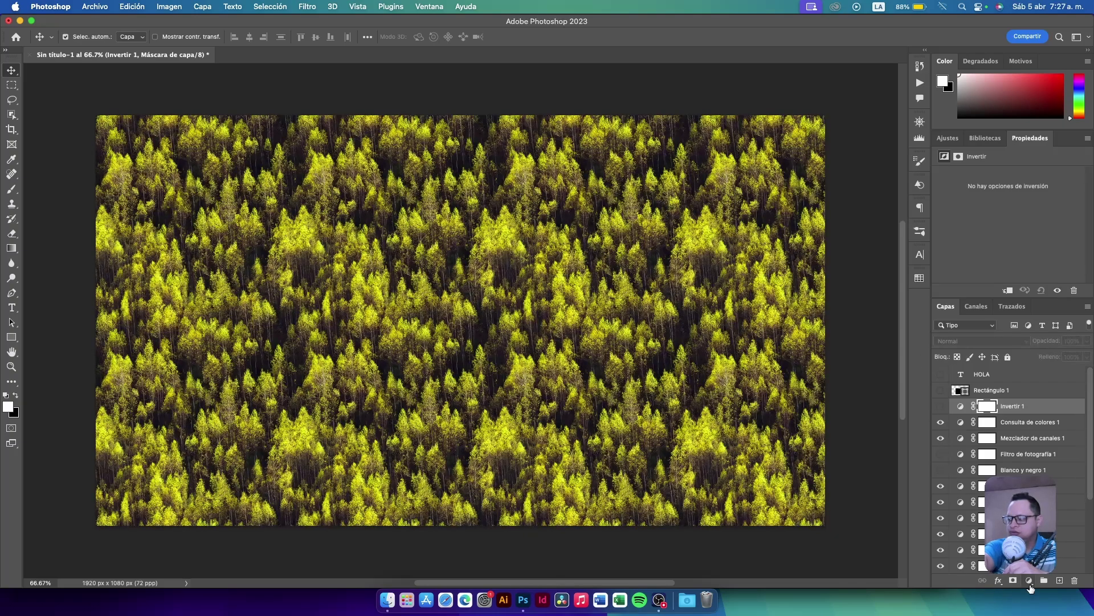
# Add a Posterize adjustment layer above Invertir 1, set its levels to 2, and hide the layer
pyautogui.click(1029, 582)
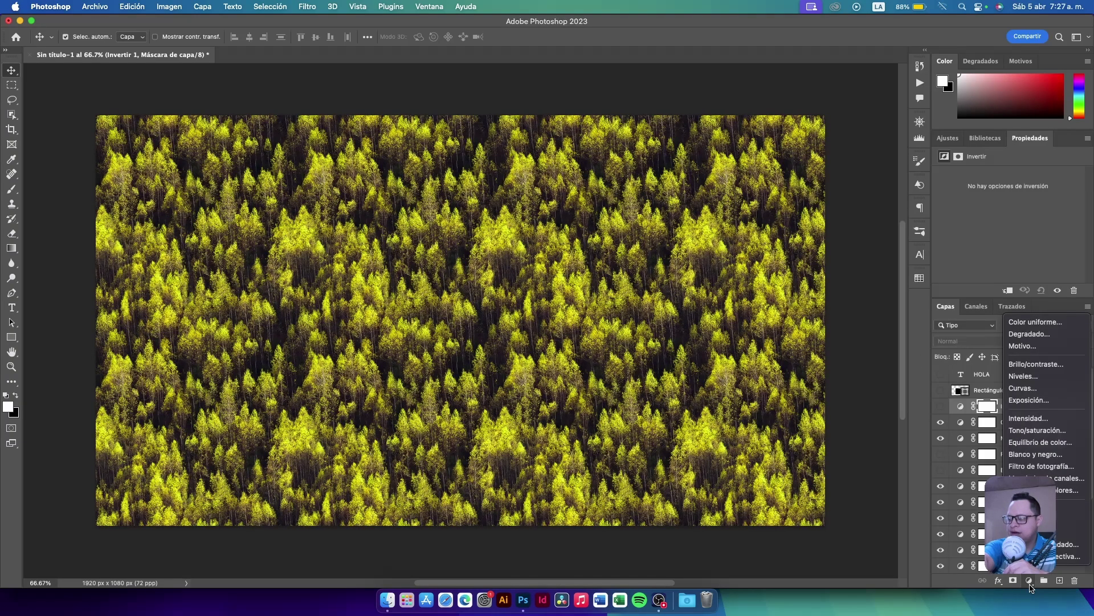
pyautogui.click(1074, 513)
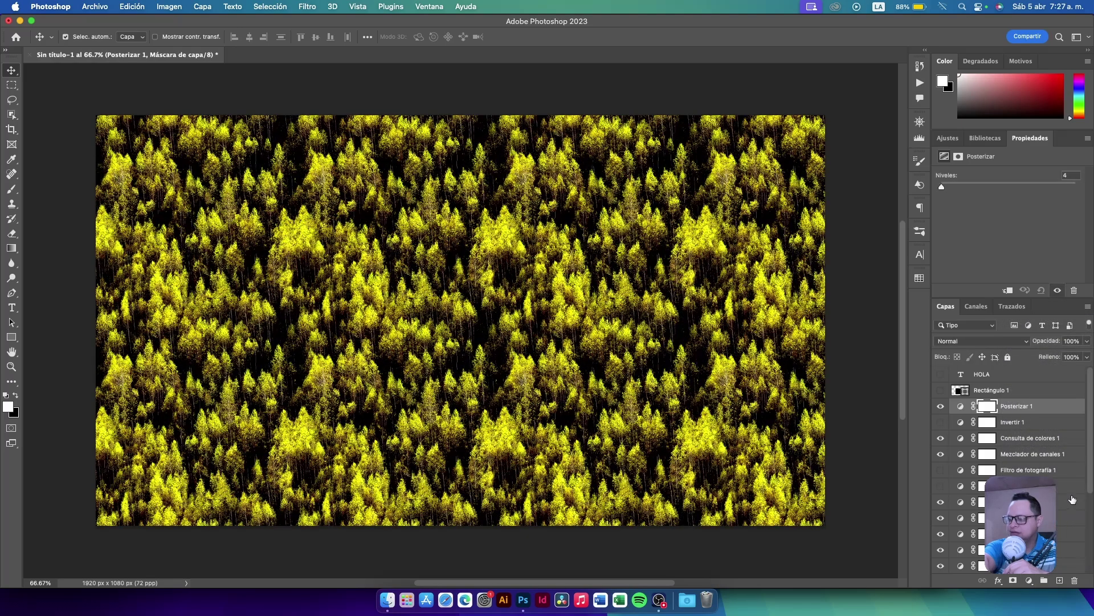
pyautogui.click(960, 405)
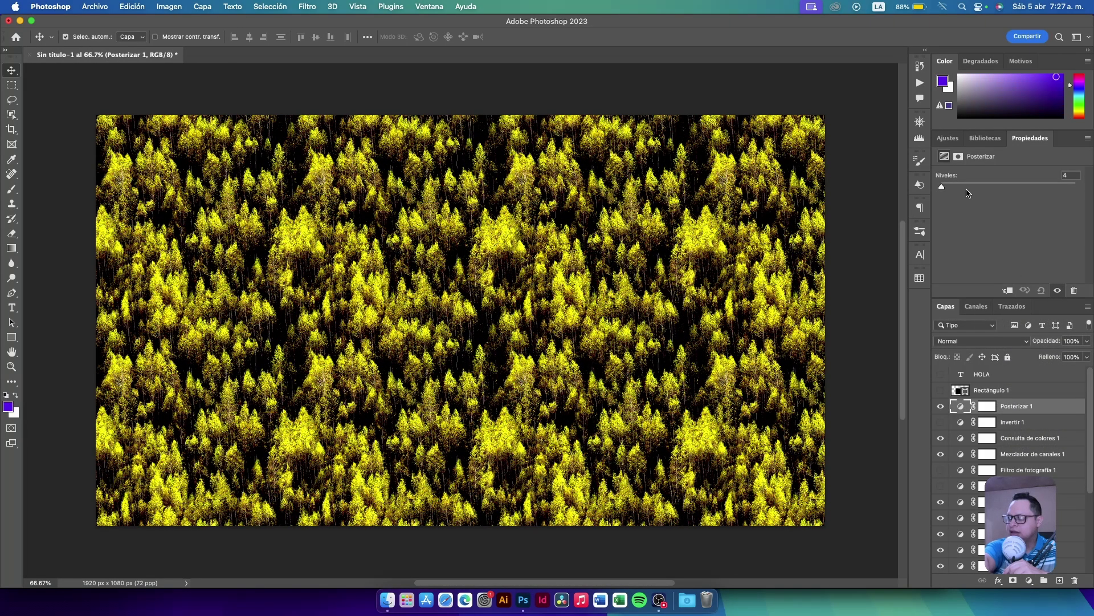
pyautogui.moveTo(961, 187); pyautogui.dragTo(937, 184)
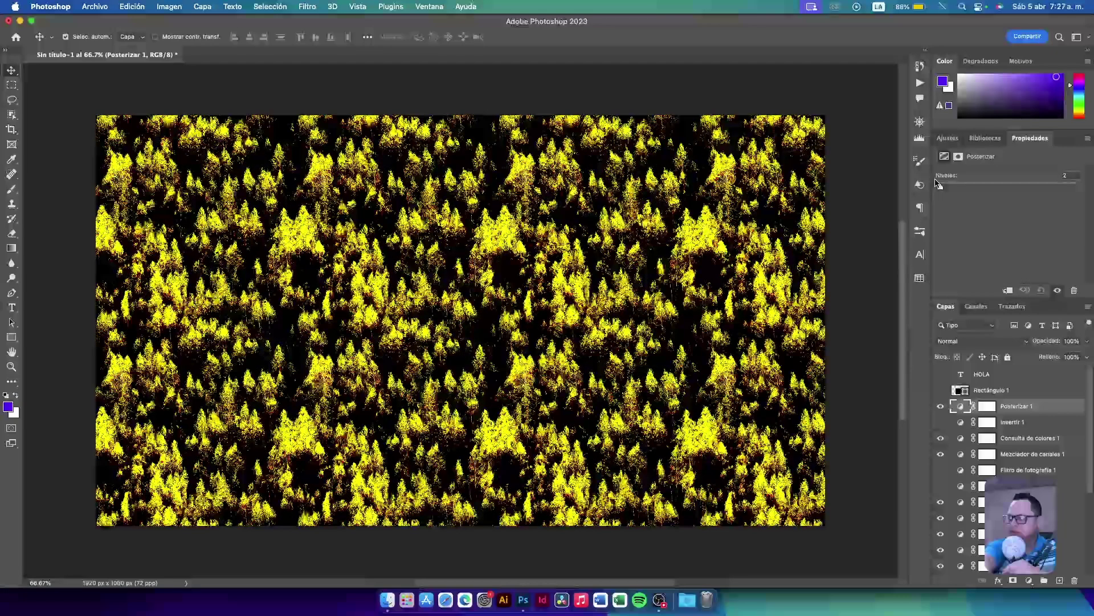
pyautogui.click(939, 406)
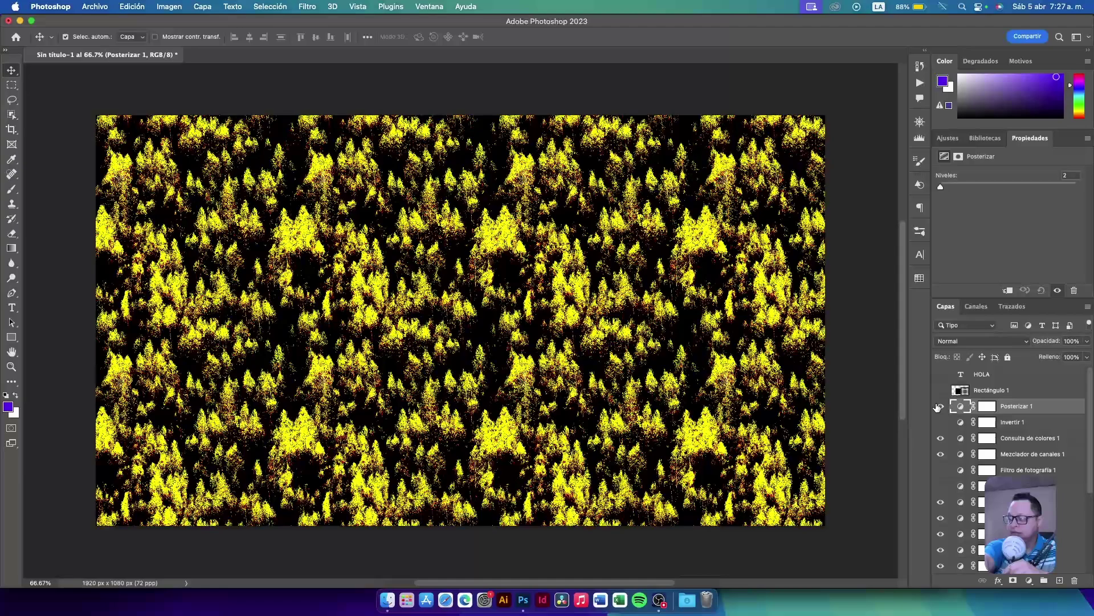
pyautogui.click(939, 406)
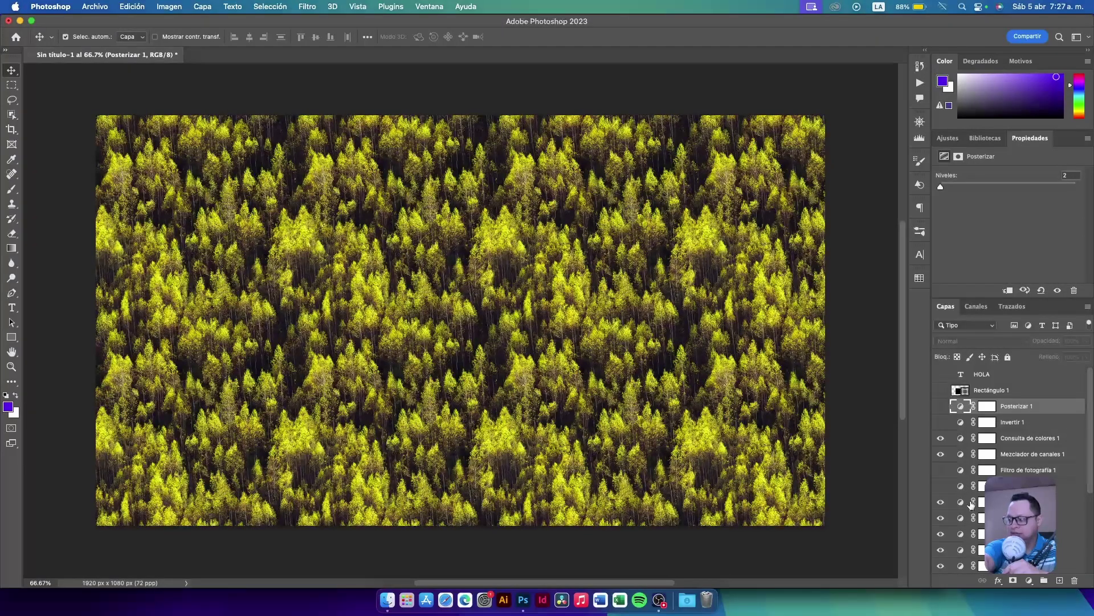
# Add a Threshold adjustment layer above Posterizar 1 and hide it
pyautogui.click(1029, 581)
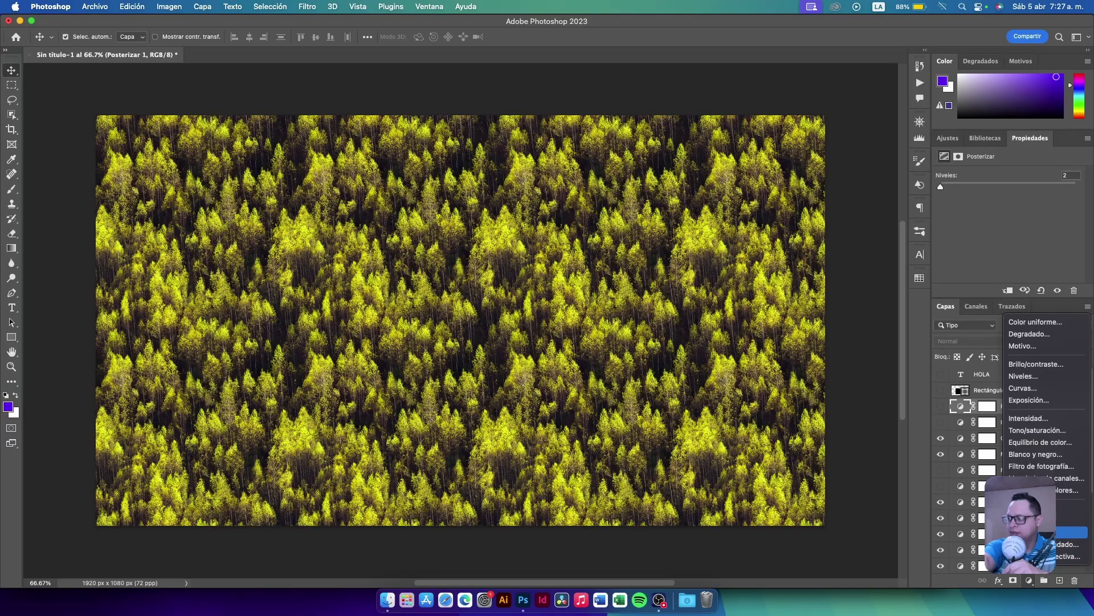
pyautogui.click(1072, 532)
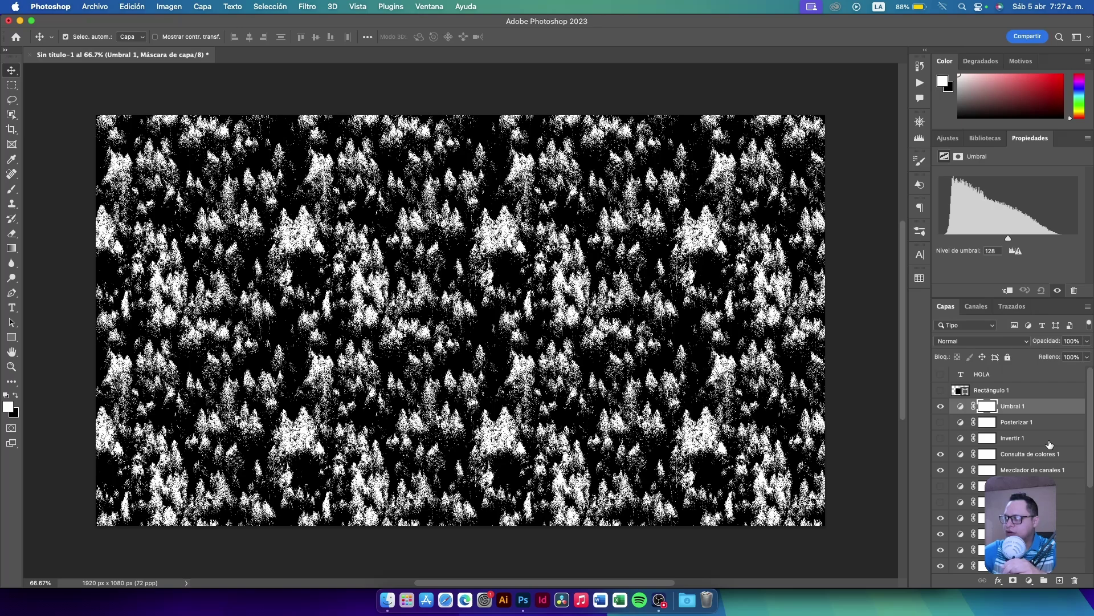
pyautogui.click(941, 406)
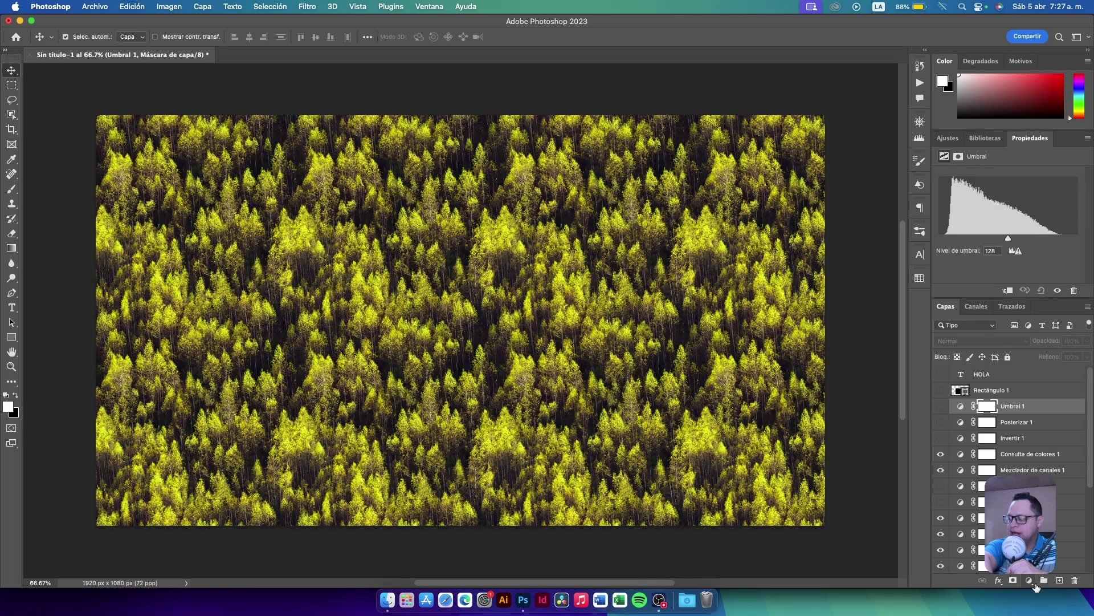
# Add a Gradient Map adjustment layer above Umbral 1 and hide it
pyautogui.click(1033, 582)
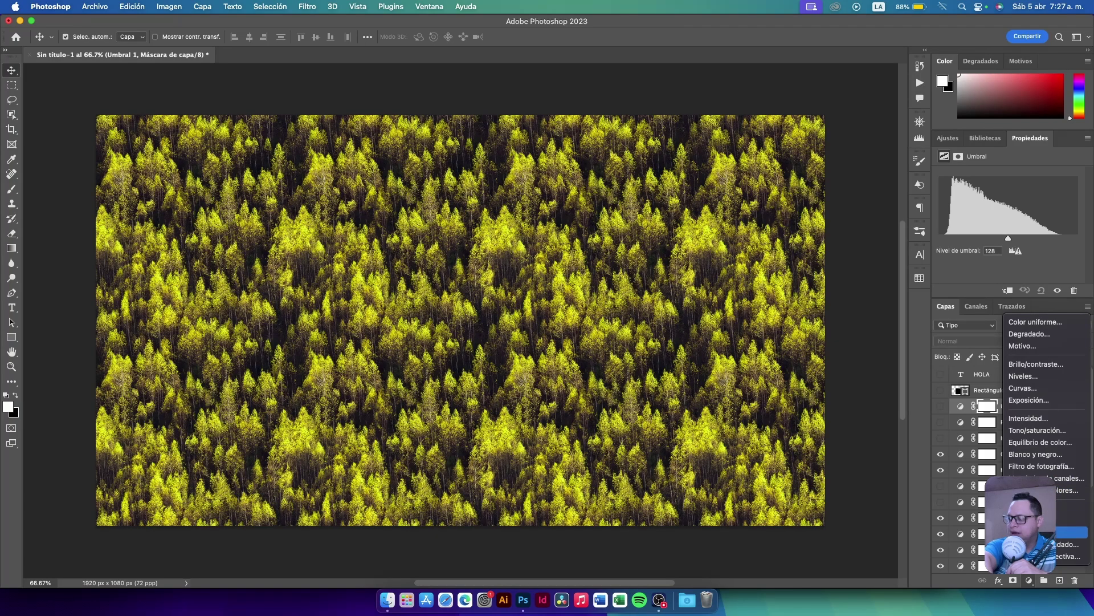
pyautogui.click(1038, 544)
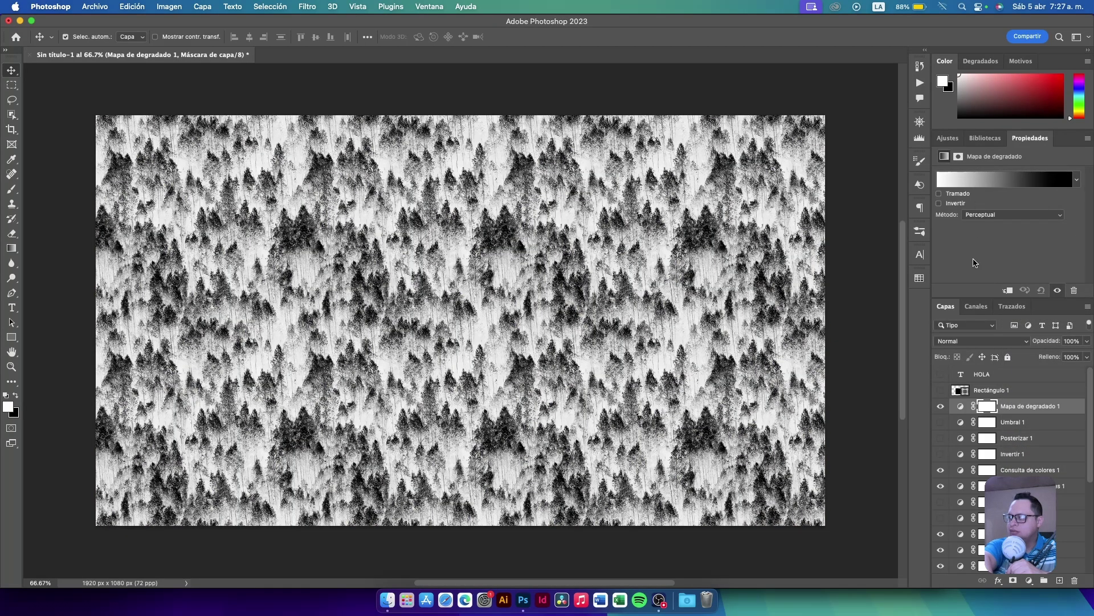
pyautogui.click(940, 406)
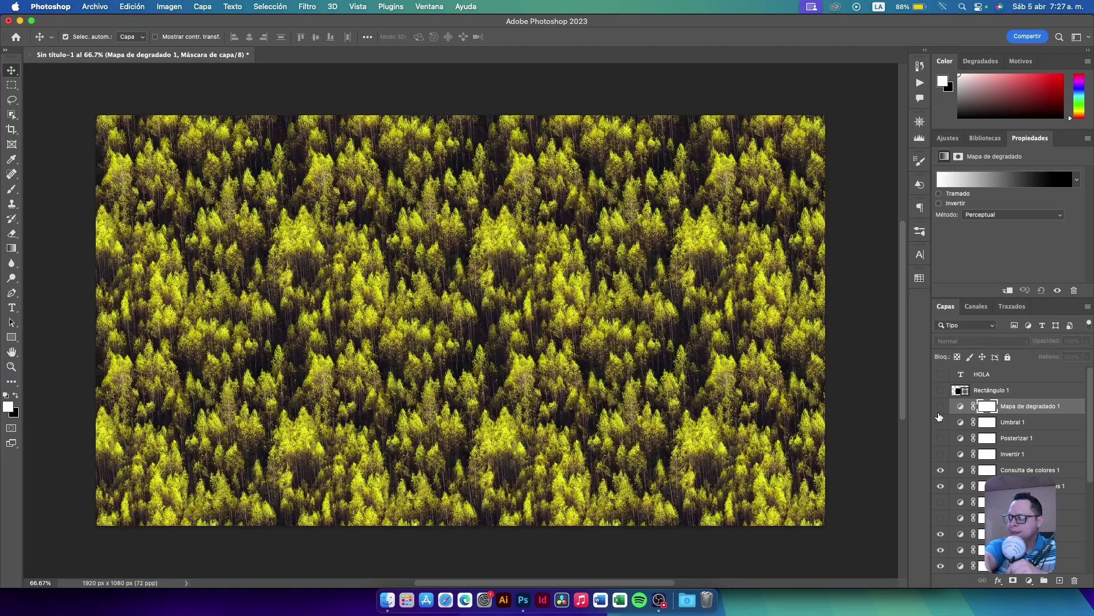
# Add a Selective Color adjustment layer above Mapa de degradado 1 and hide it
pyautogui.click(1029, 580)
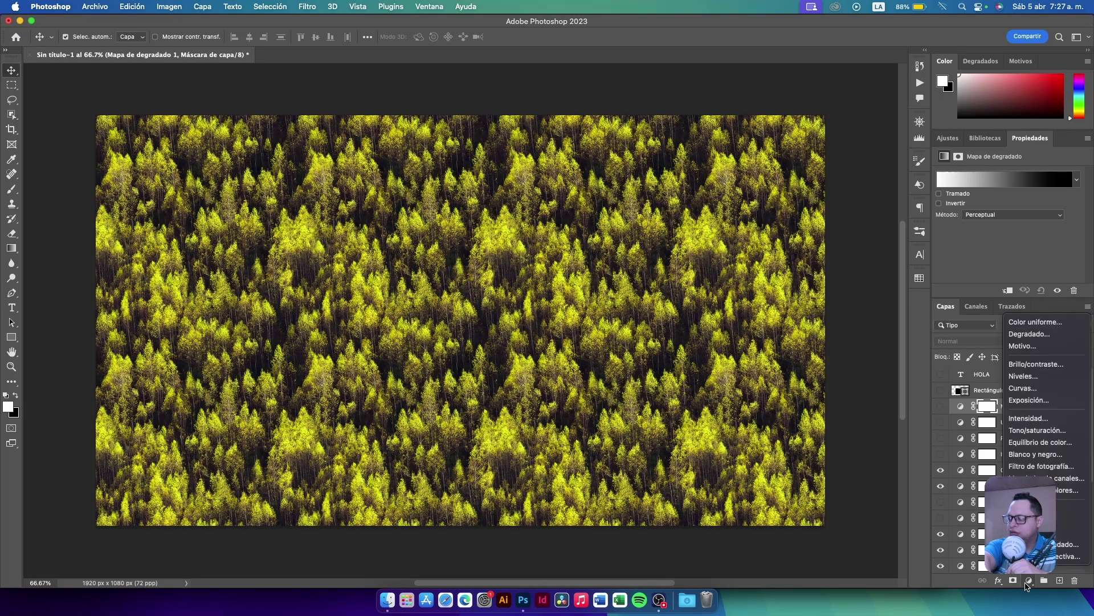
pyautogui.click(1062, 556)
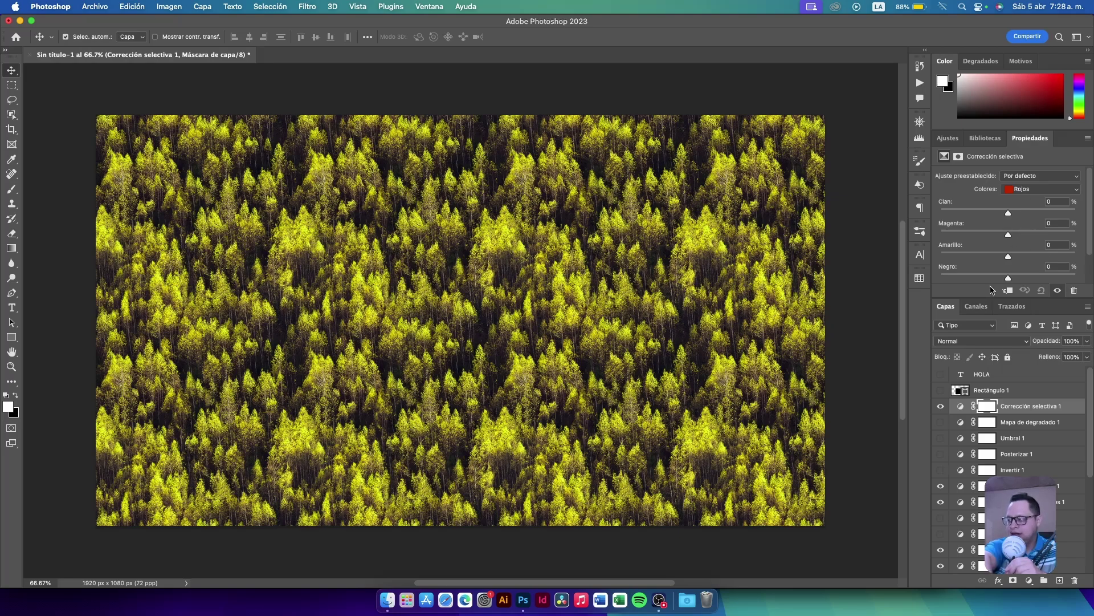
pyautogui.click(940, 406)
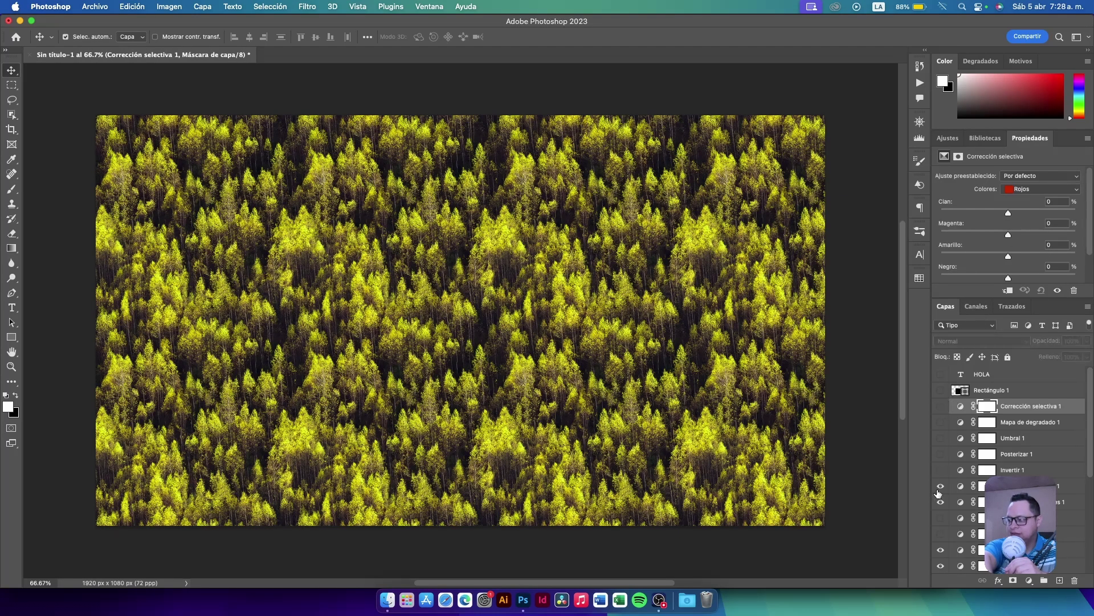
# Hide all remaining visible adjustment and fill layers, and show the world map layer
pyautogui.click(940, 501)
pyautogui.scroll(-5, 1005, 453)
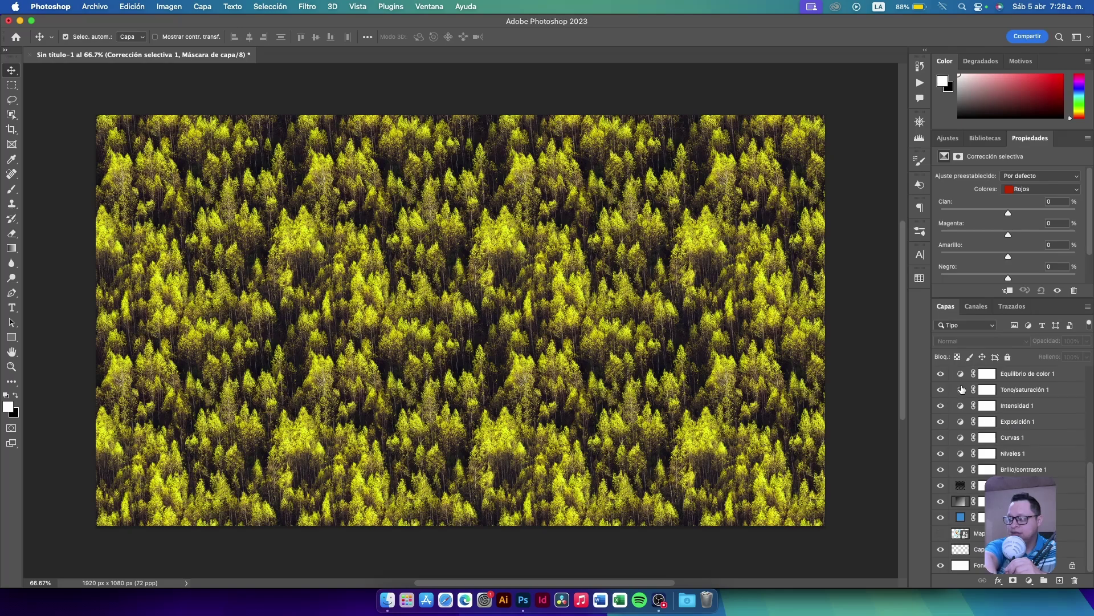
pyautogui.moveTo(943, 376); pyautogui.dragTo(939, 492)
pyautogui.click(939, 503)
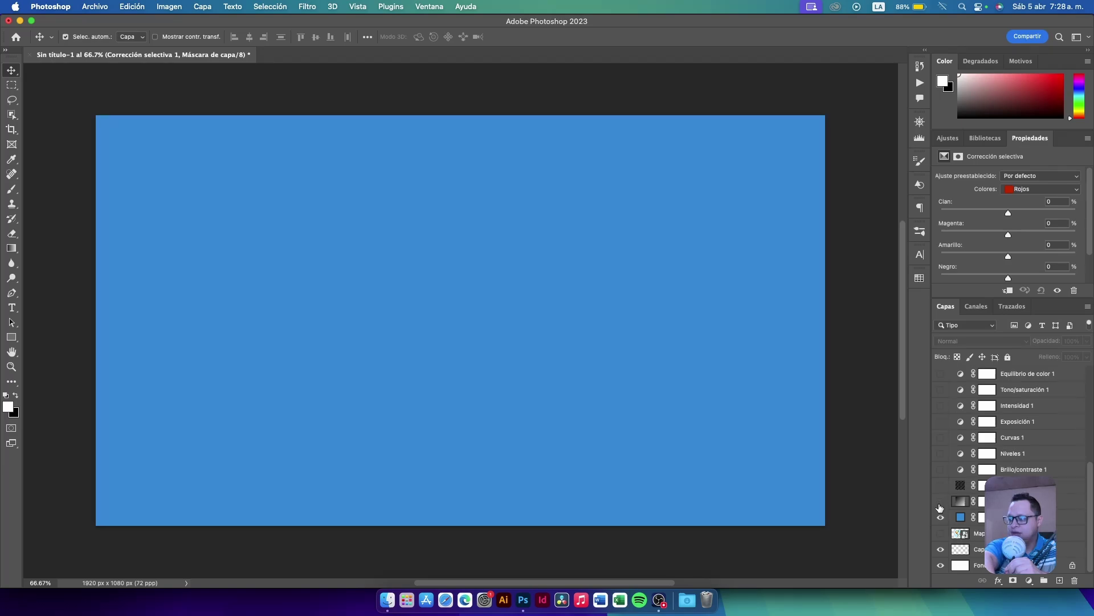
pyautogui.click(941, 517)
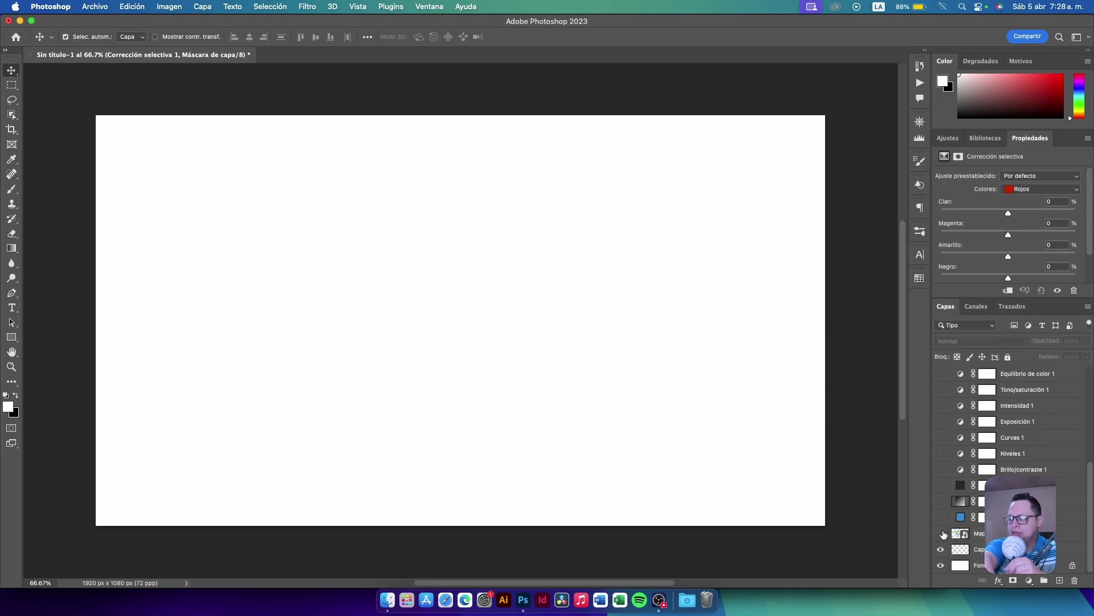
pyautogui.click(941, 534)
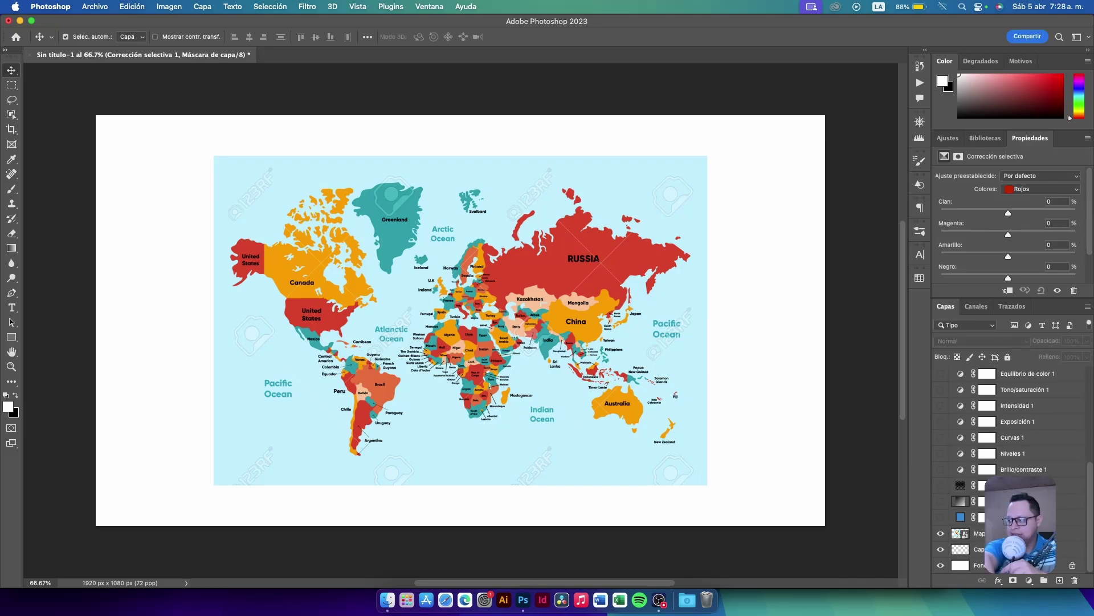
# Rename the Mapa layer as Mapa Mundi and select it together with Capa 2
pyautogui.click(982, 536)
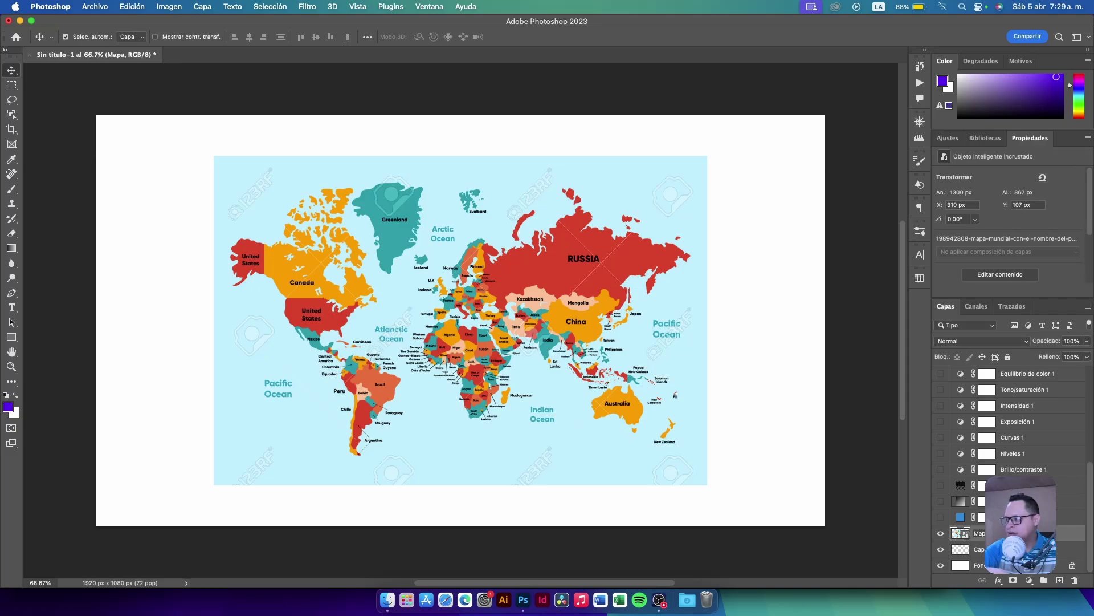
pyautogui.press('Return')
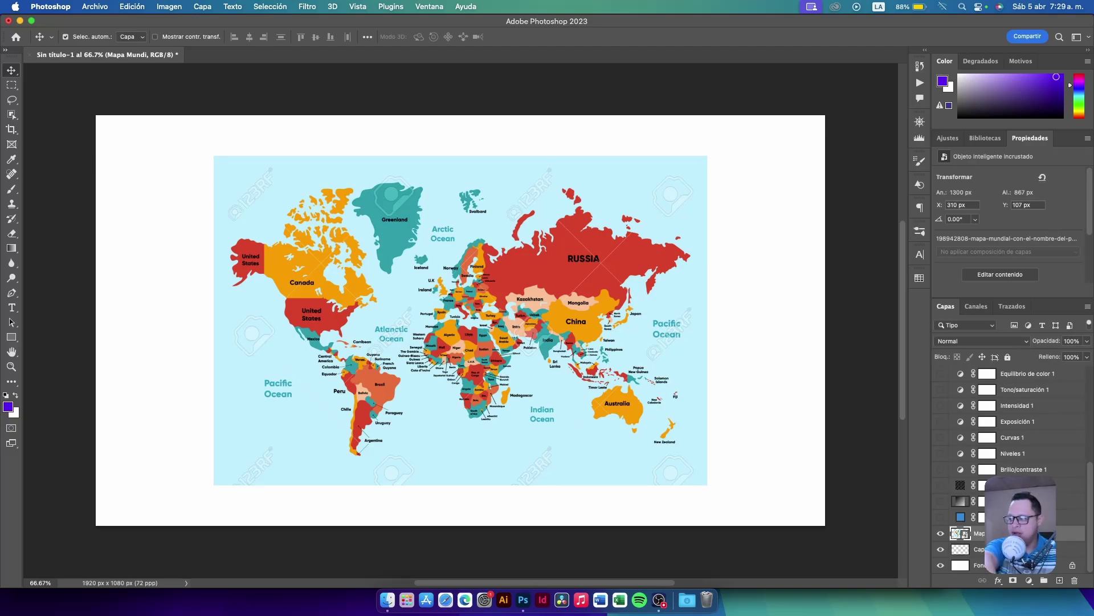
pyautogui.keyDown('shift'); pyautogui.click(1013, 549); pyautogui.keyUp('shift')
pyautogui.click(1012, 549)
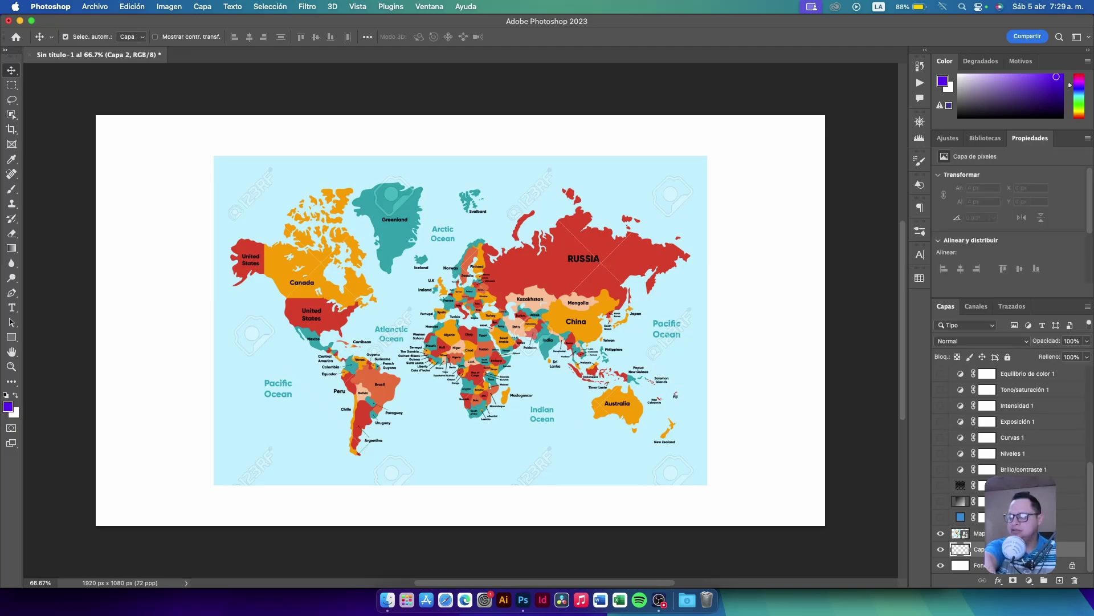
pyautogui.click(1012, 534)
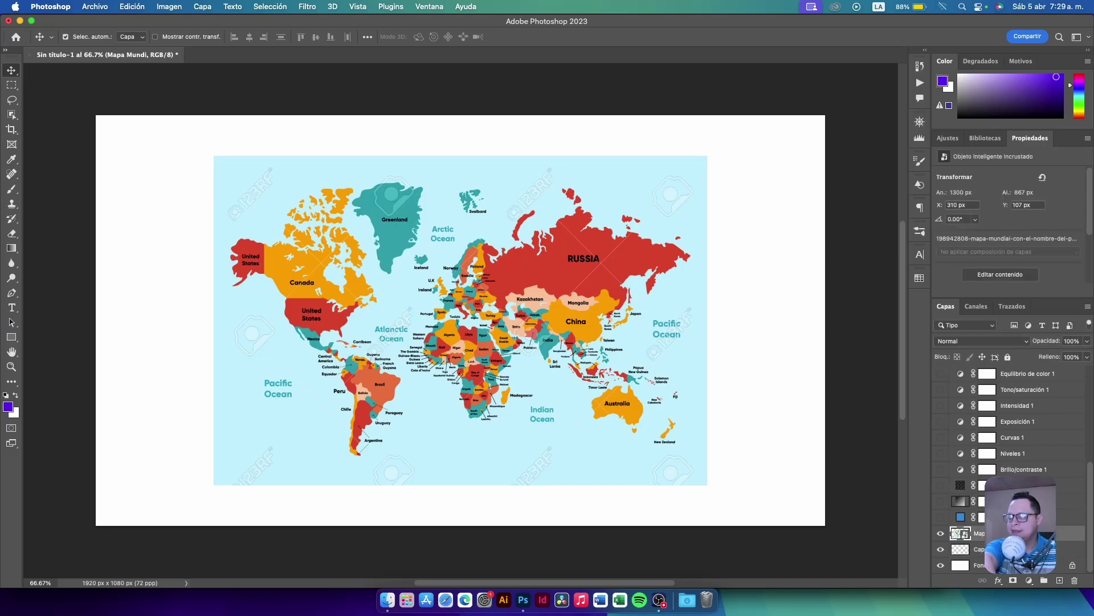
pyautogui.keyDown('shift'); pyautogui.click(1012, 549); pyautogui.keyUp('shift')
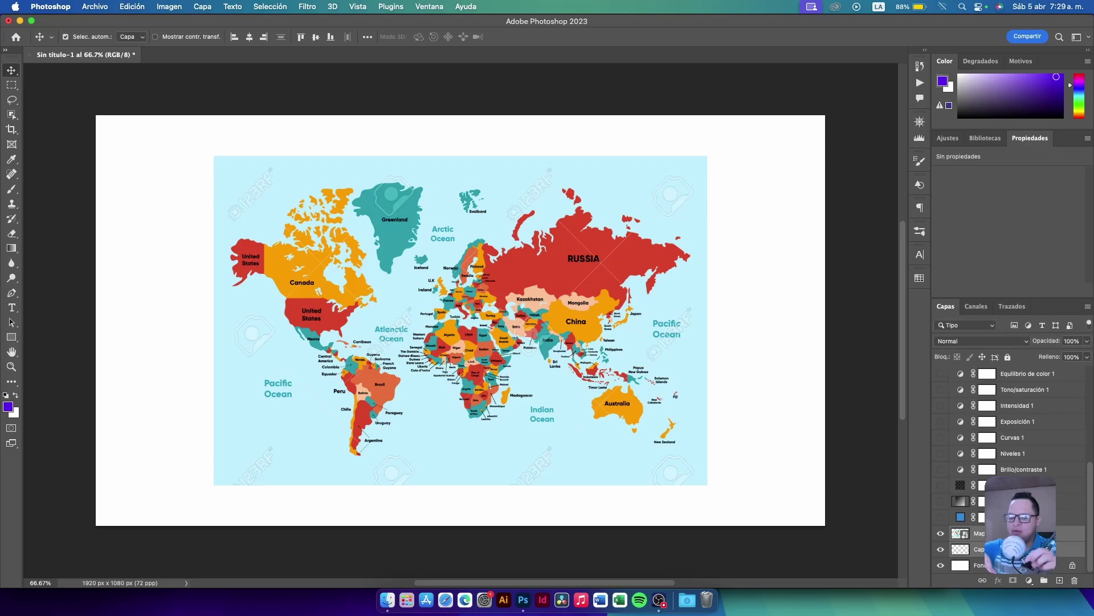
# Group the non-adjacent layers Relleno de color 1, the pattern fill, Curvas 1, Tono/saturación 1 and Filtro de fotografía 1
pyautogui.click(1019, 517)
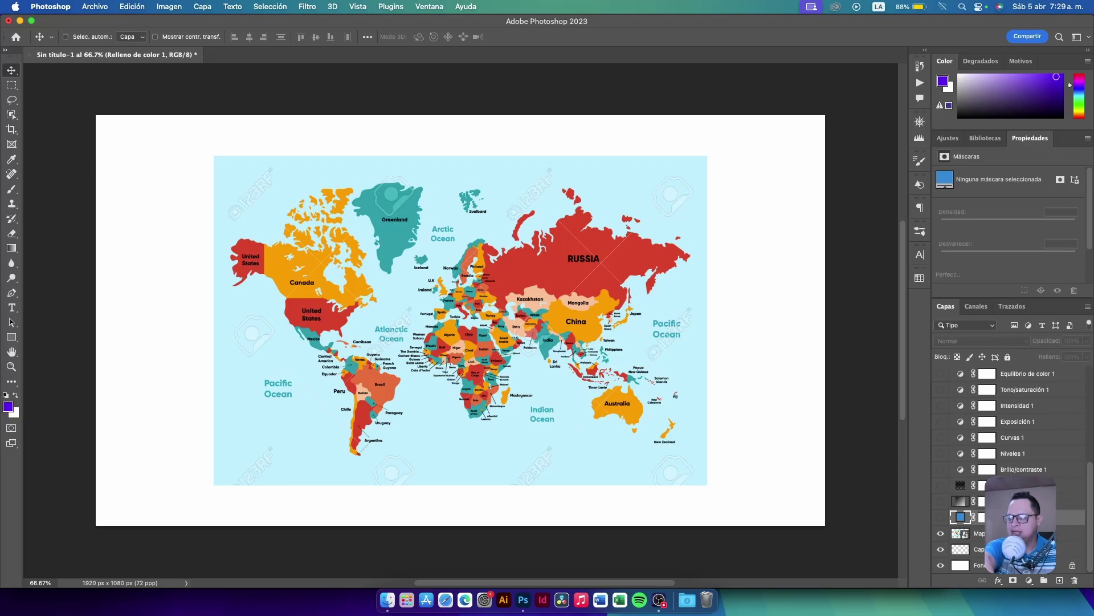
pyautogui.keyDown('super'); pyautogui.click(1068, 485); pyautogui.keyUp('super')
pyautogui.keyDown('super'); pyautogui.click(1020, 438); pyautogui.keyUp('super')
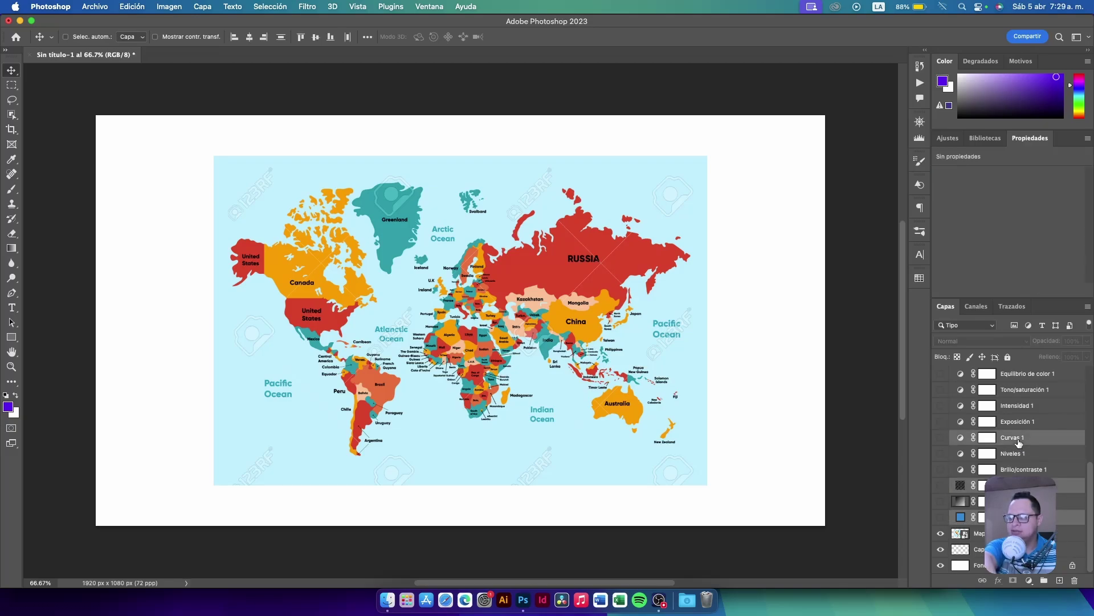
pyautogui.keyDown('super'); pyautogui.click(1019, 389); pyautogui.keyUp('super')
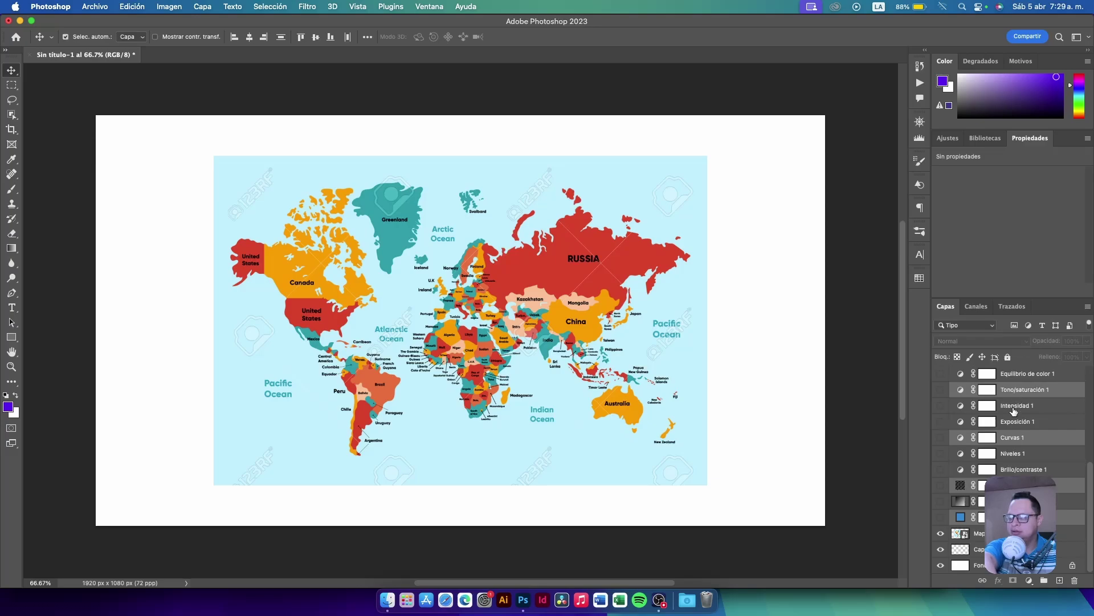
pyautogui.scroll(3, 1013, 409)
pyautogui.keyDown('super'); pyautogui.click(1013, 410); pyautogui.keyUp('super')
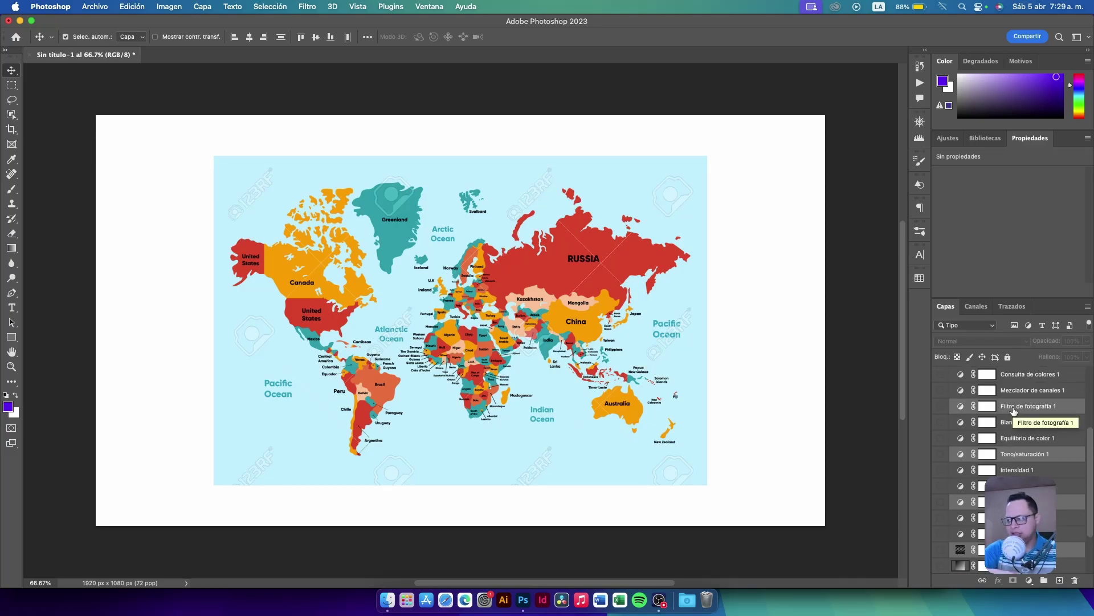
pyautogui.press('super+g')
pyautogui.press('super')
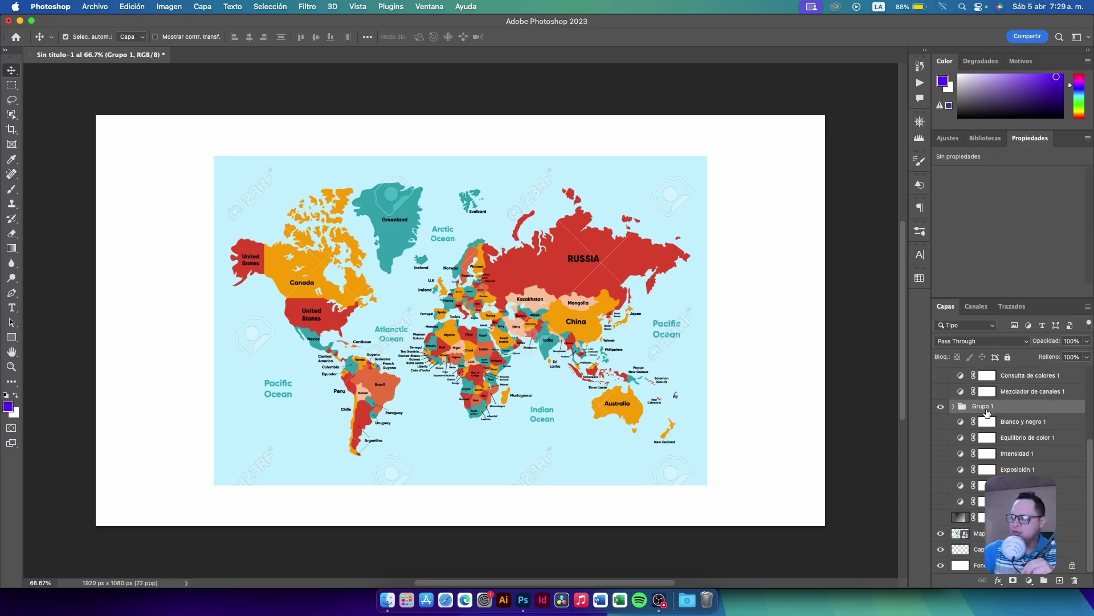
# Expand and collapse the new layer group, and select the Mapa Mundi layer
pyautogui.click(954, 406)
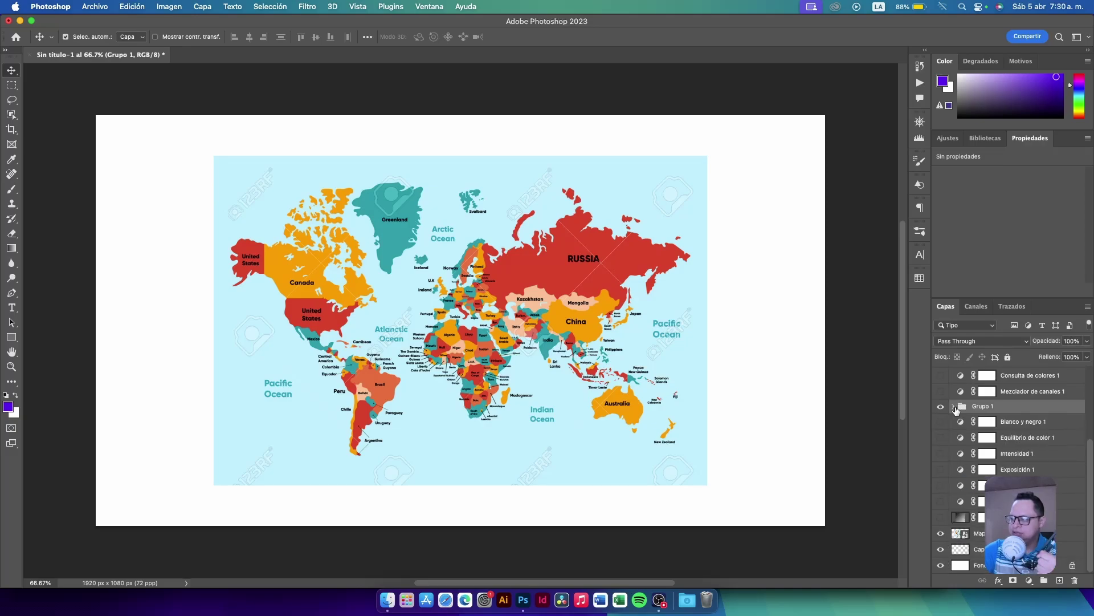
pyautogui.click(954, 406)
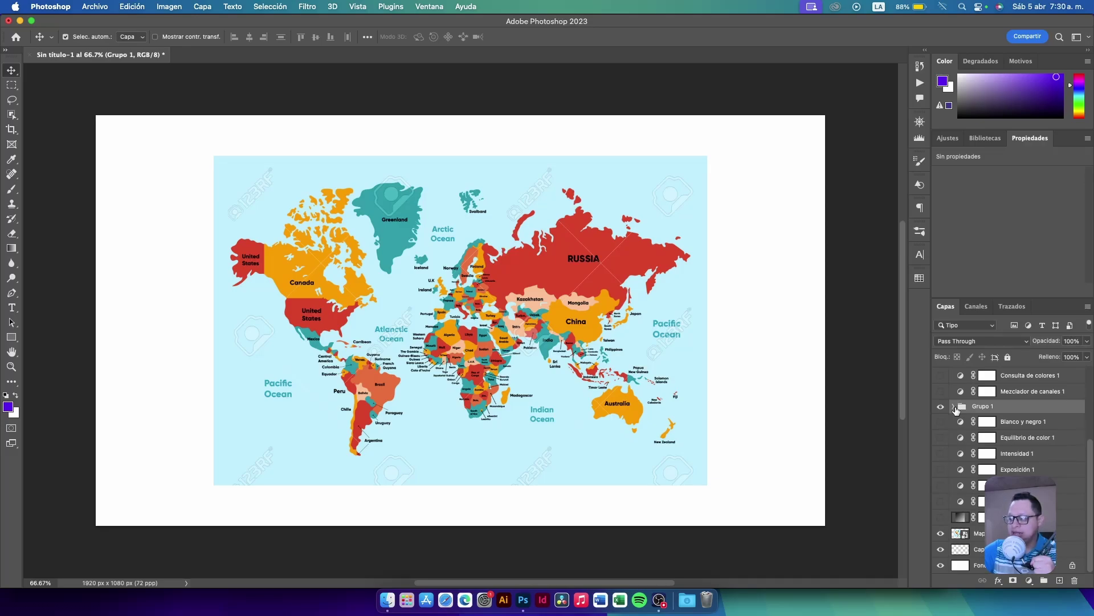
pyautogui.click(979, 534)
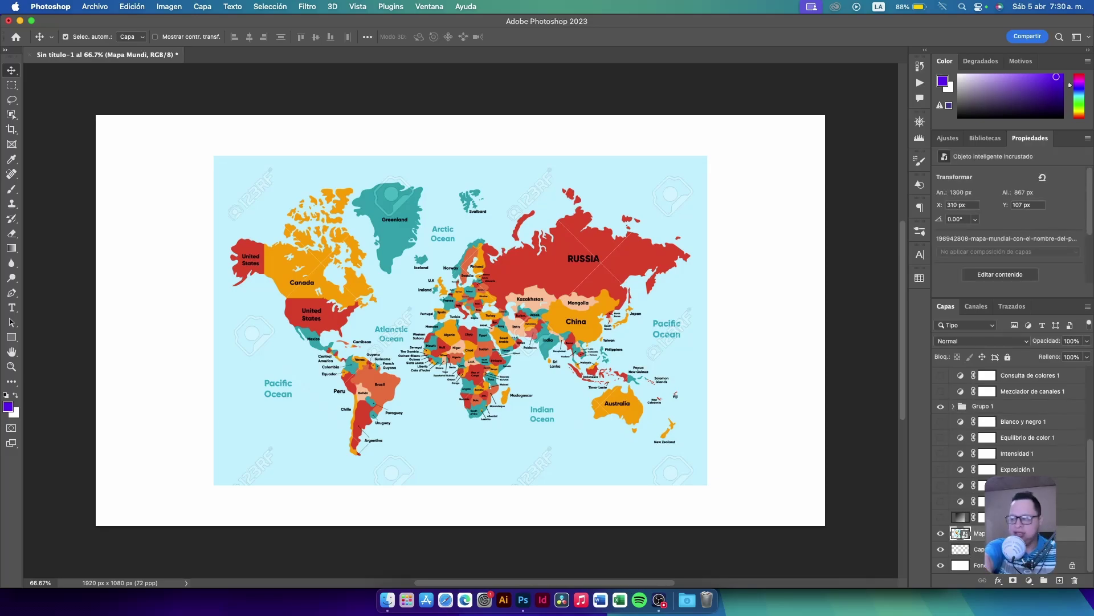
# Group Mapa Mundi with Capa 2, and put the layers from Mezclador de canales 1 up to HOLA in another group
pyautogui.keyDown('super'); pyautogui.click(979, 549); pyautogui.keyUp('super')
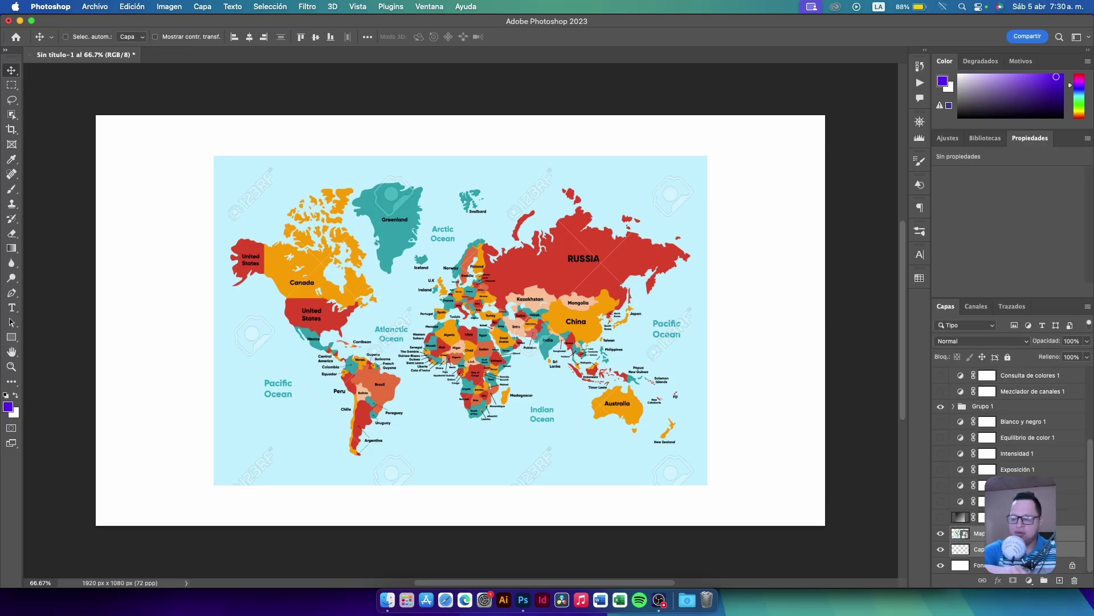
pyautogui.press('super+g')
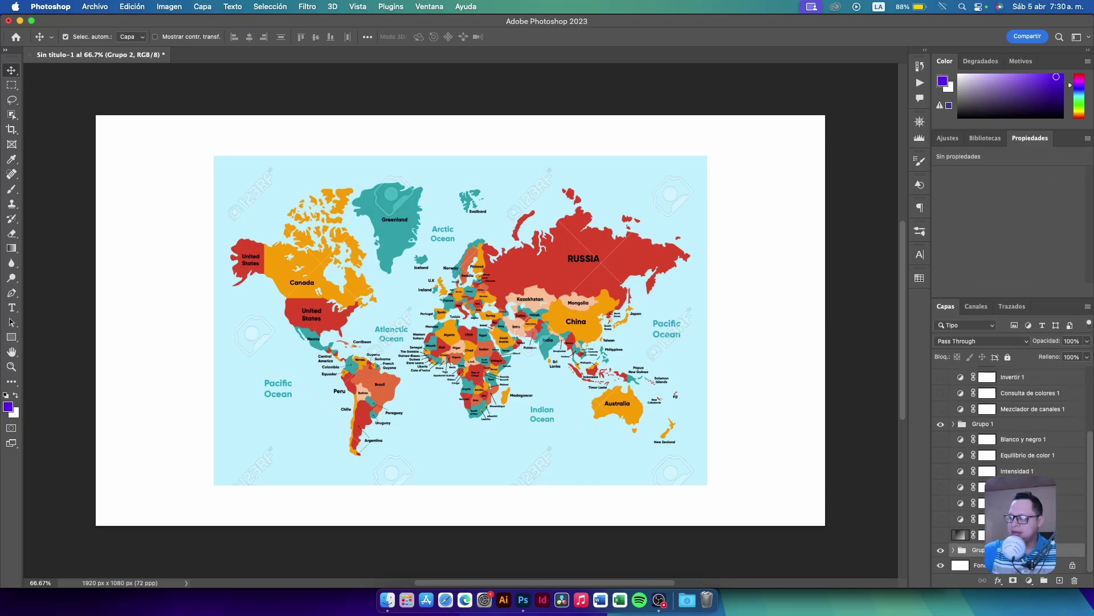
pyautogui.click(1009, 408)
pyautogui.scroll(3, 1011, 410)
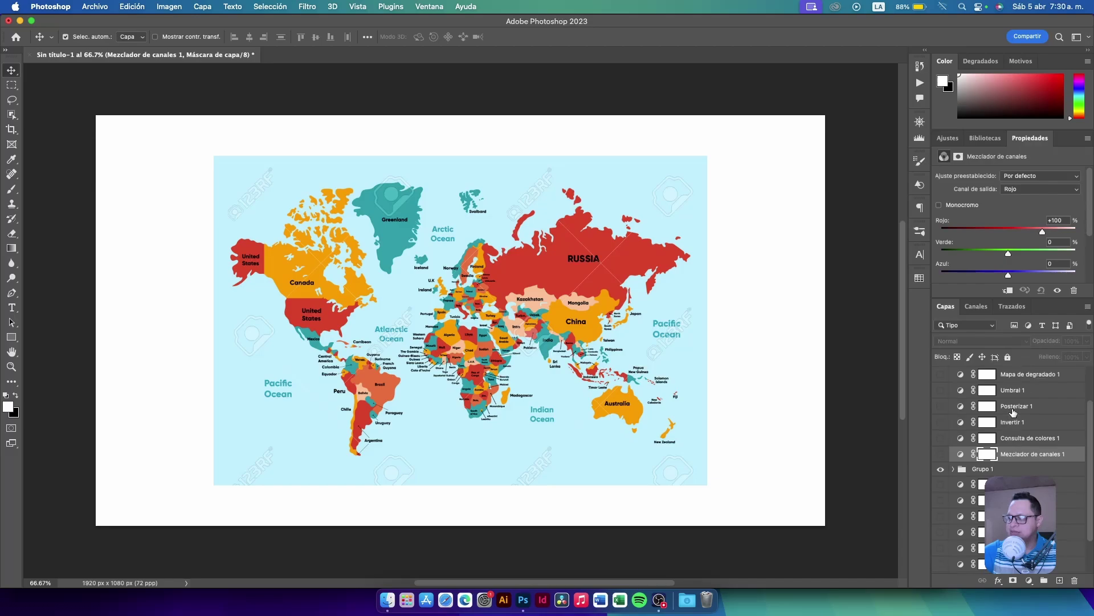
pyautogui.scroll(3, 1013, 407)
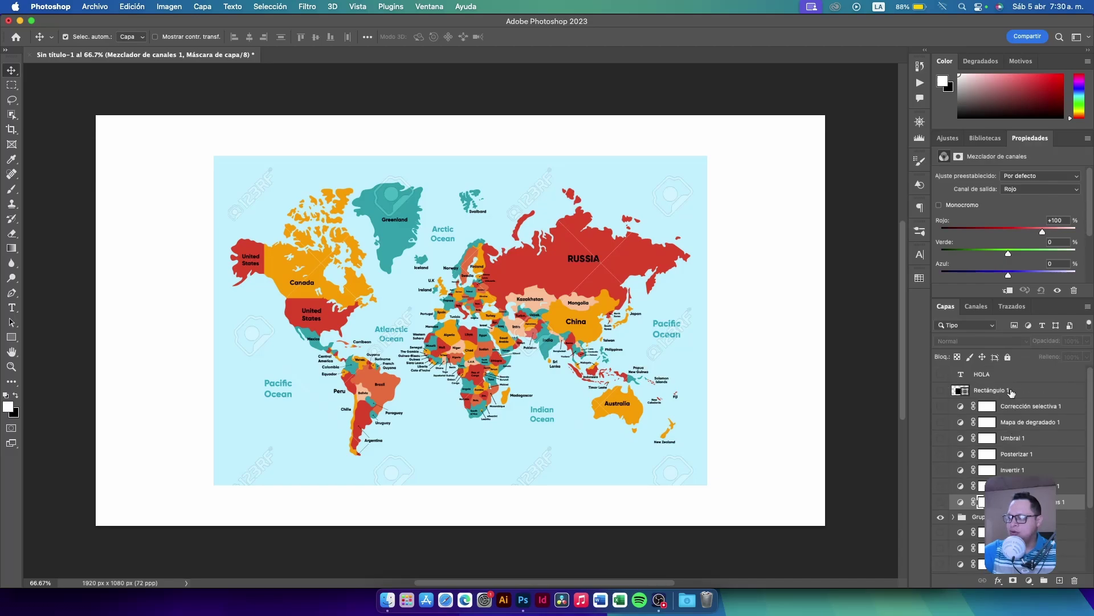
pyautogui.keyDown('shift'); pyautogui.click(1010, 378); pyautogui.keyUp('shift')
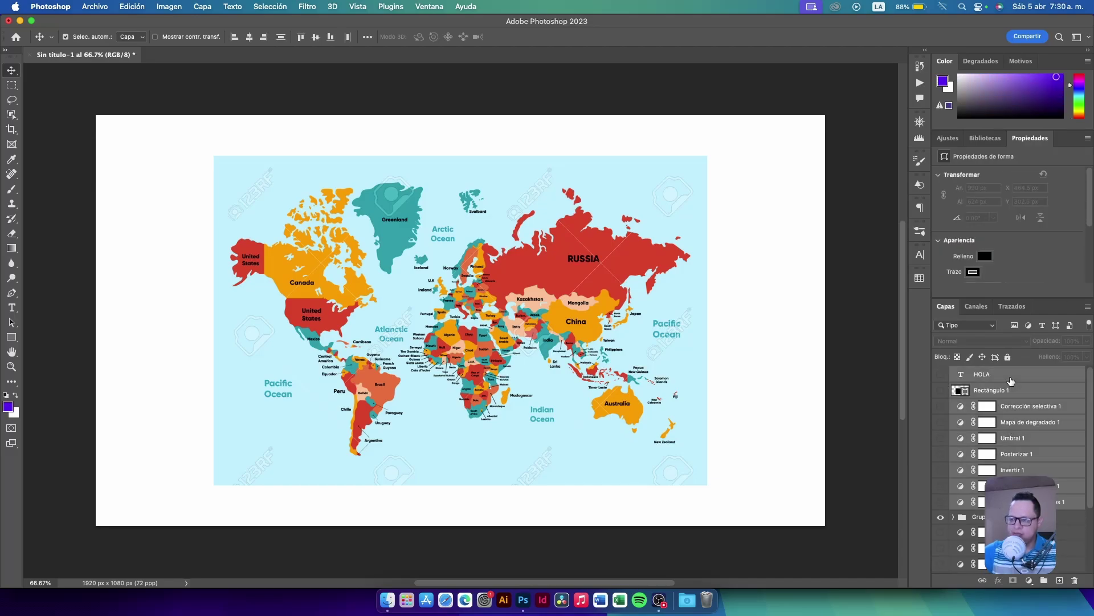
pyautogui.press('super+g')
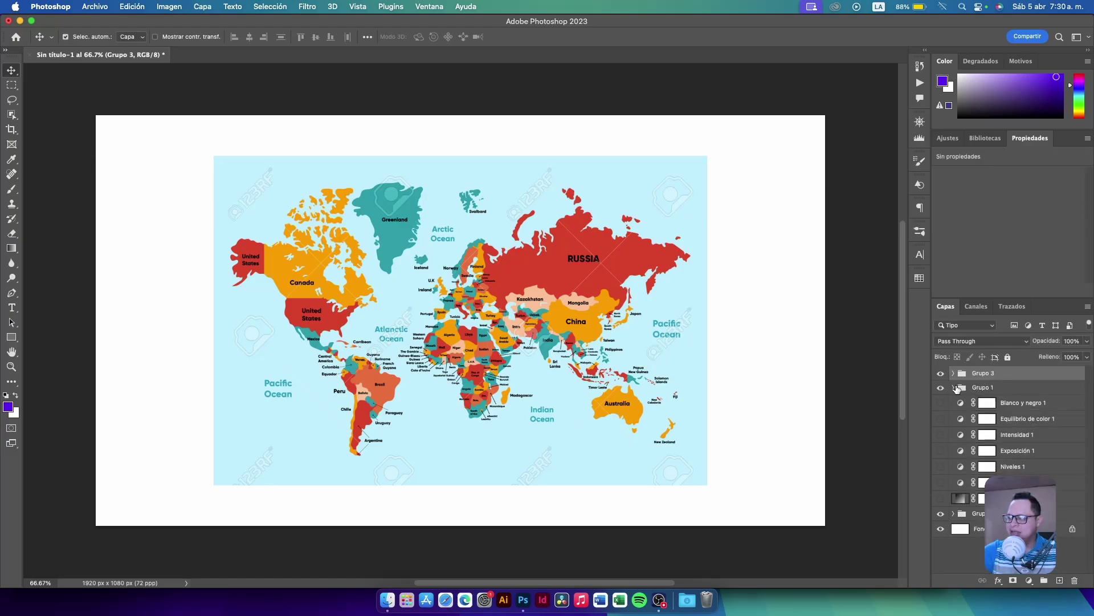
# Move the layers from Blanco y negro 1 down to the gradient fill into Grupo 1, and open that group's name for editing
pyautogui.click(988, 404)
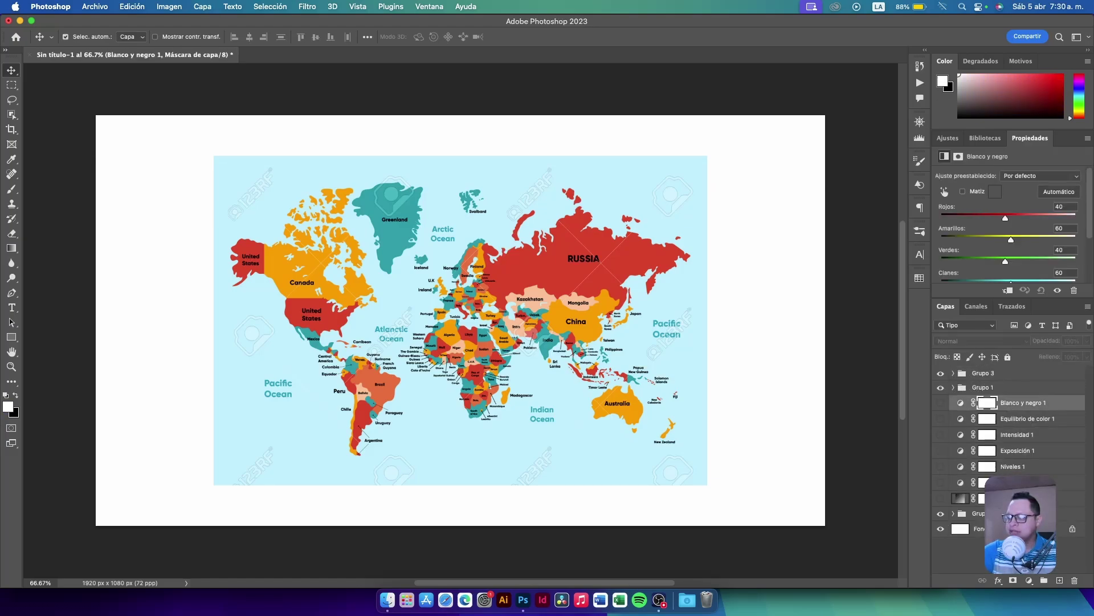
pyautogui.keyDown('shift'); pyautogui.click(1016, 498); pyautogui.keyUp('shift')
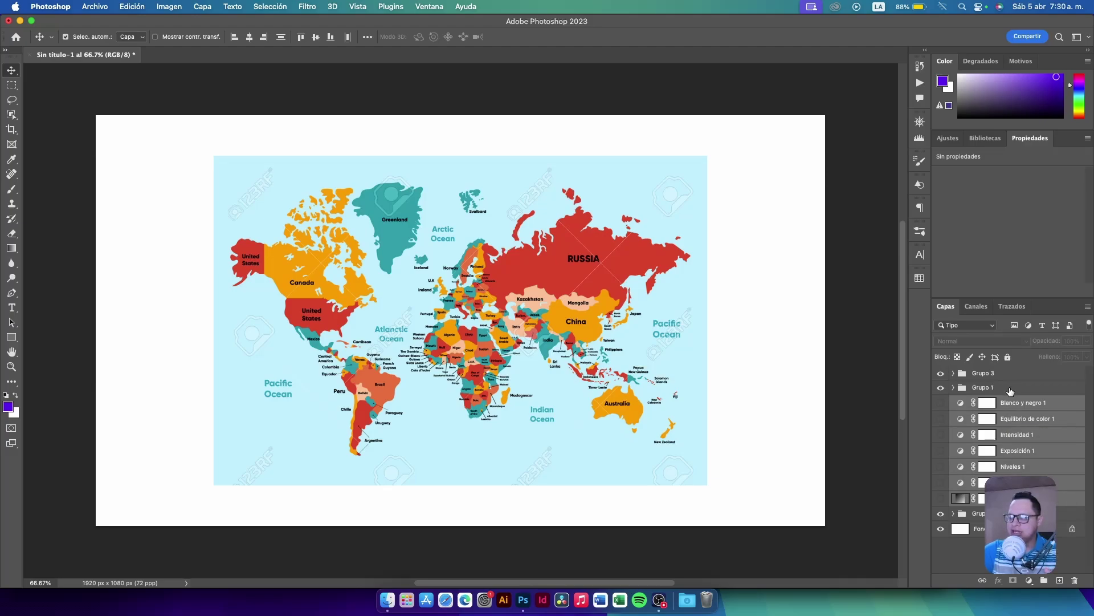
pyautogui.moveTo(1008, 406); pyautogui.dragTo(986, 391)
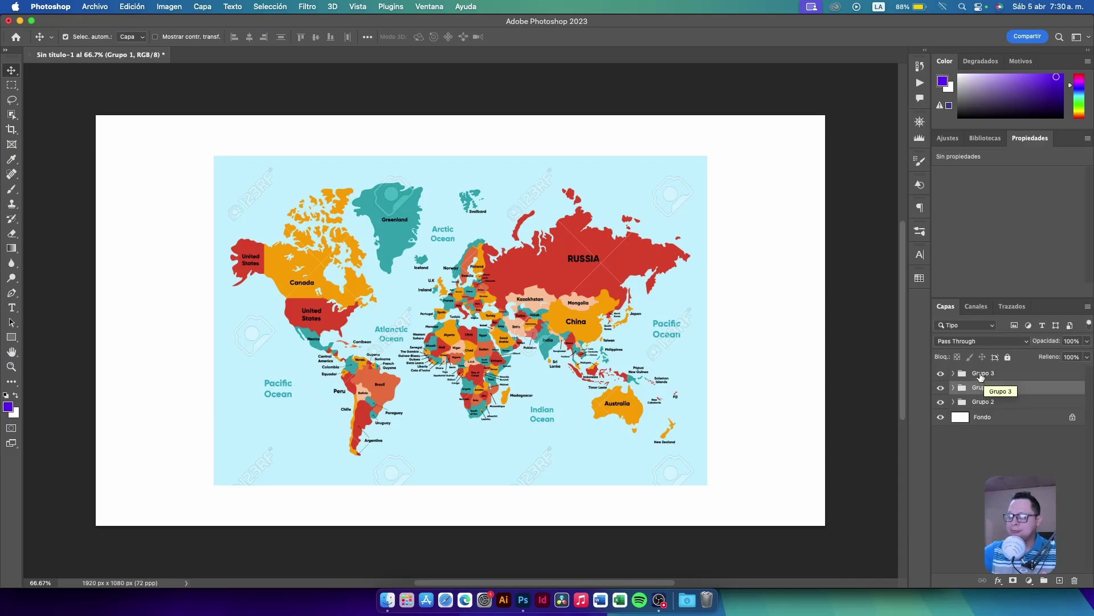
pyautogui.doubleClick(980, 388)
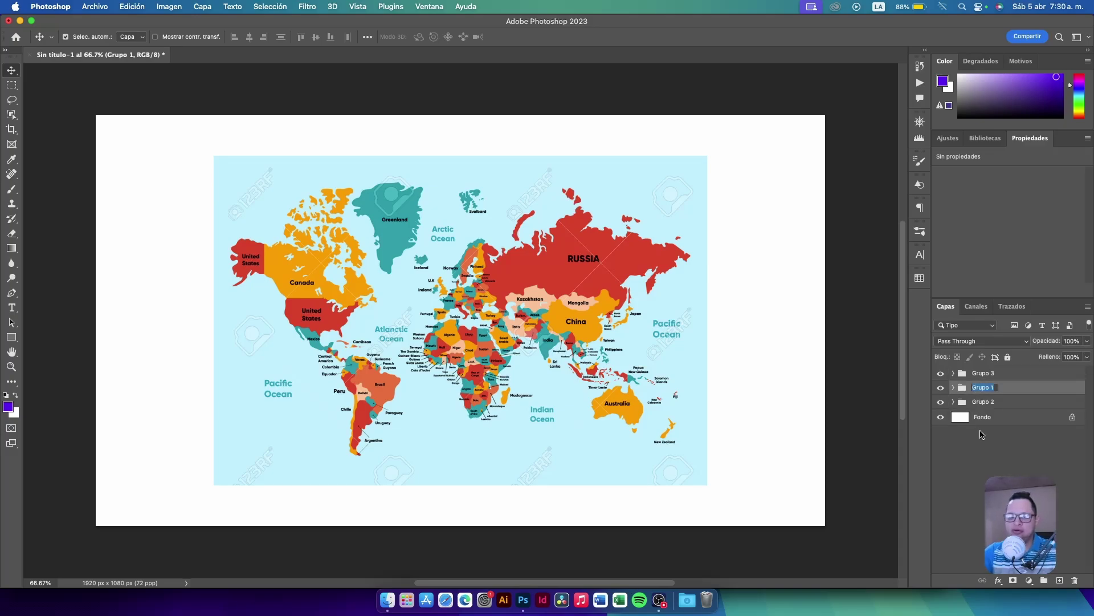
pyautogui.press('Return')
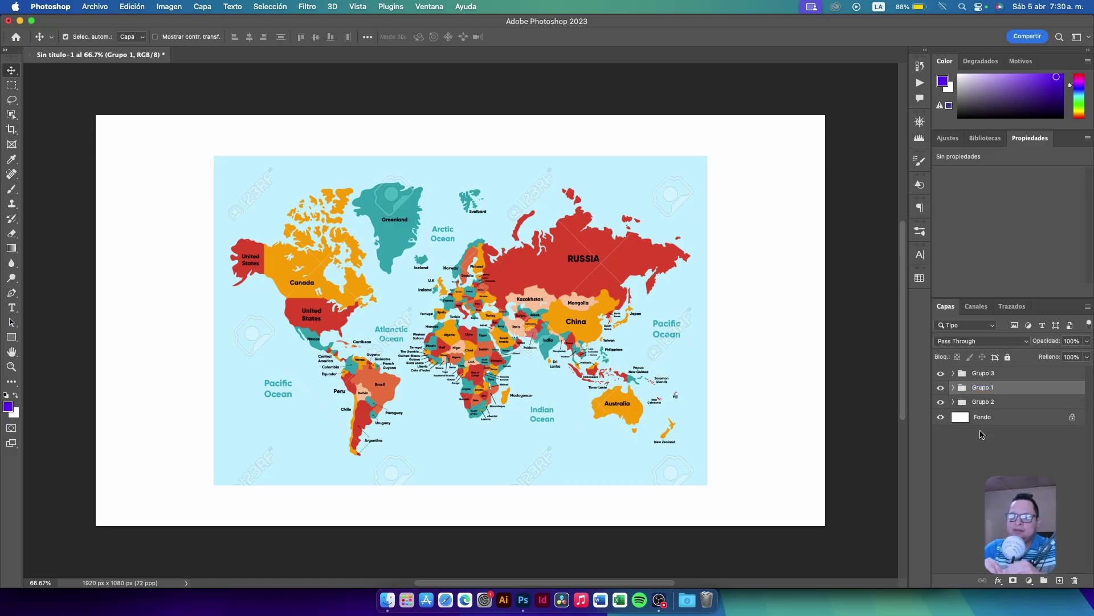